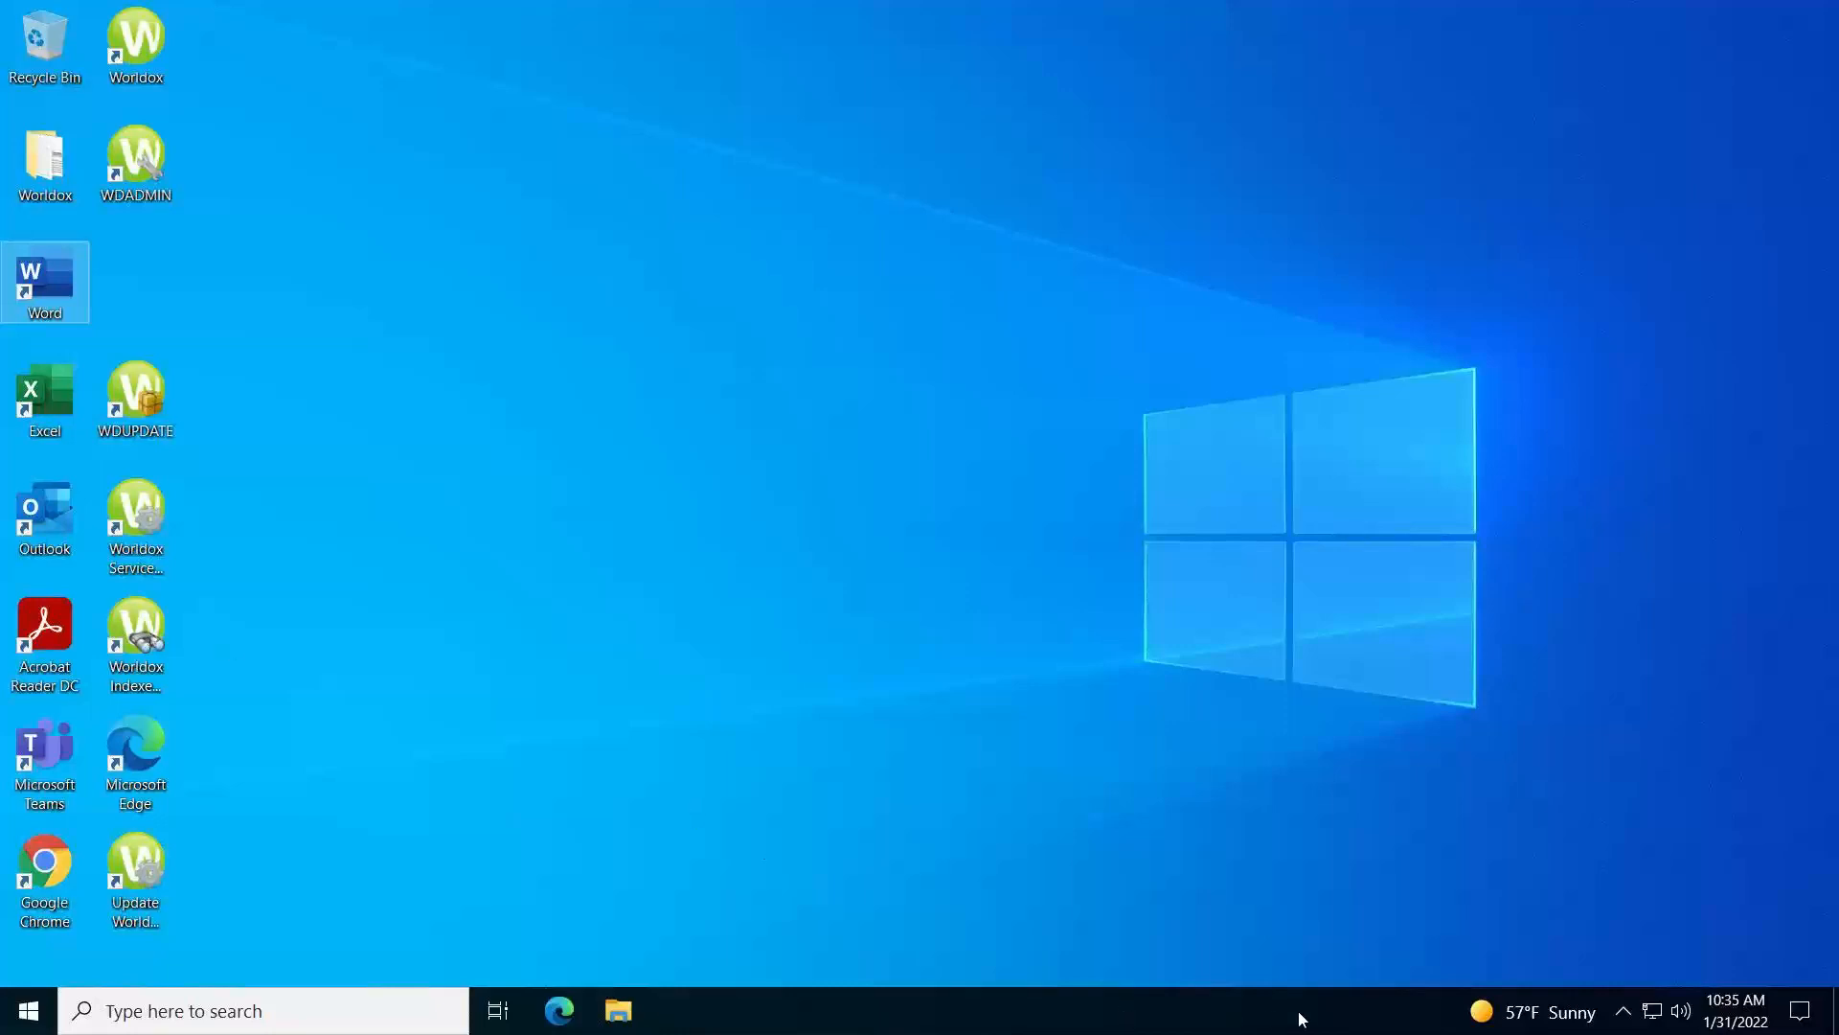
Check the status of the Worldox services in Task Manager's service list, then close Task Manager.
{"action": "right_click", "coordinate": [1399, 1019]}
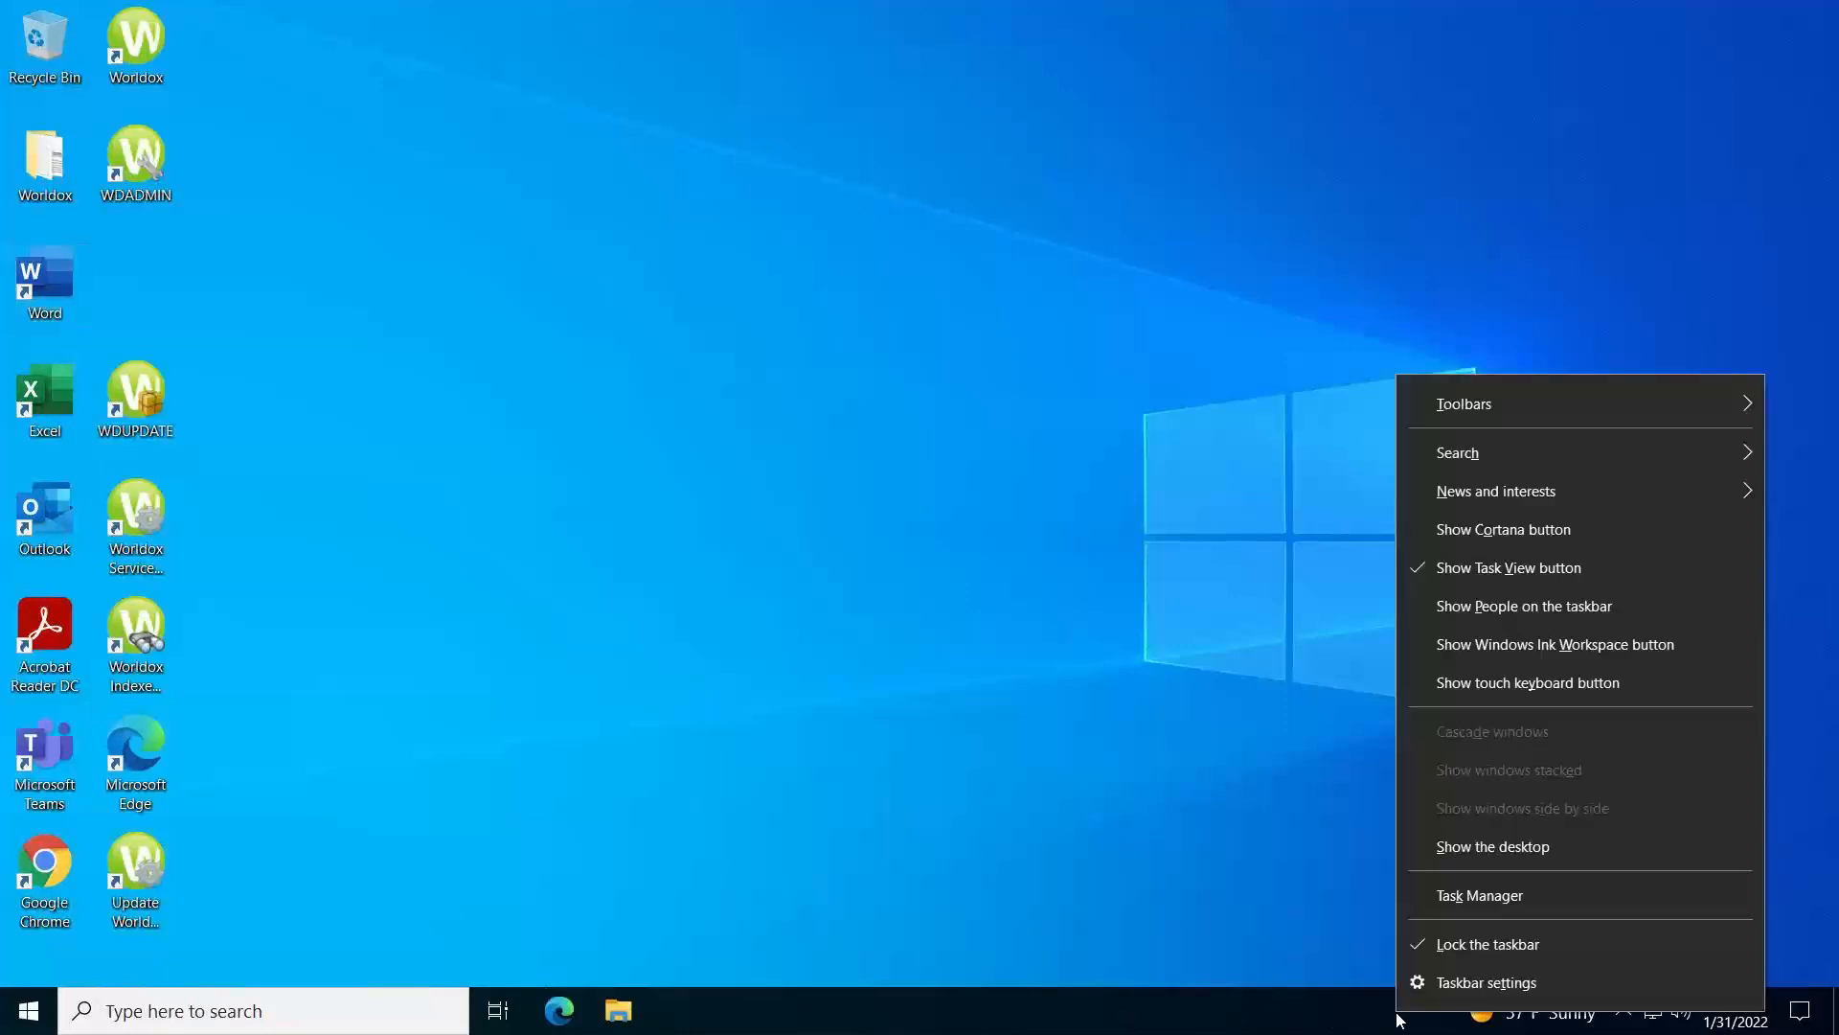
{"action": "left_click", "coordinate": [1464, 894]}
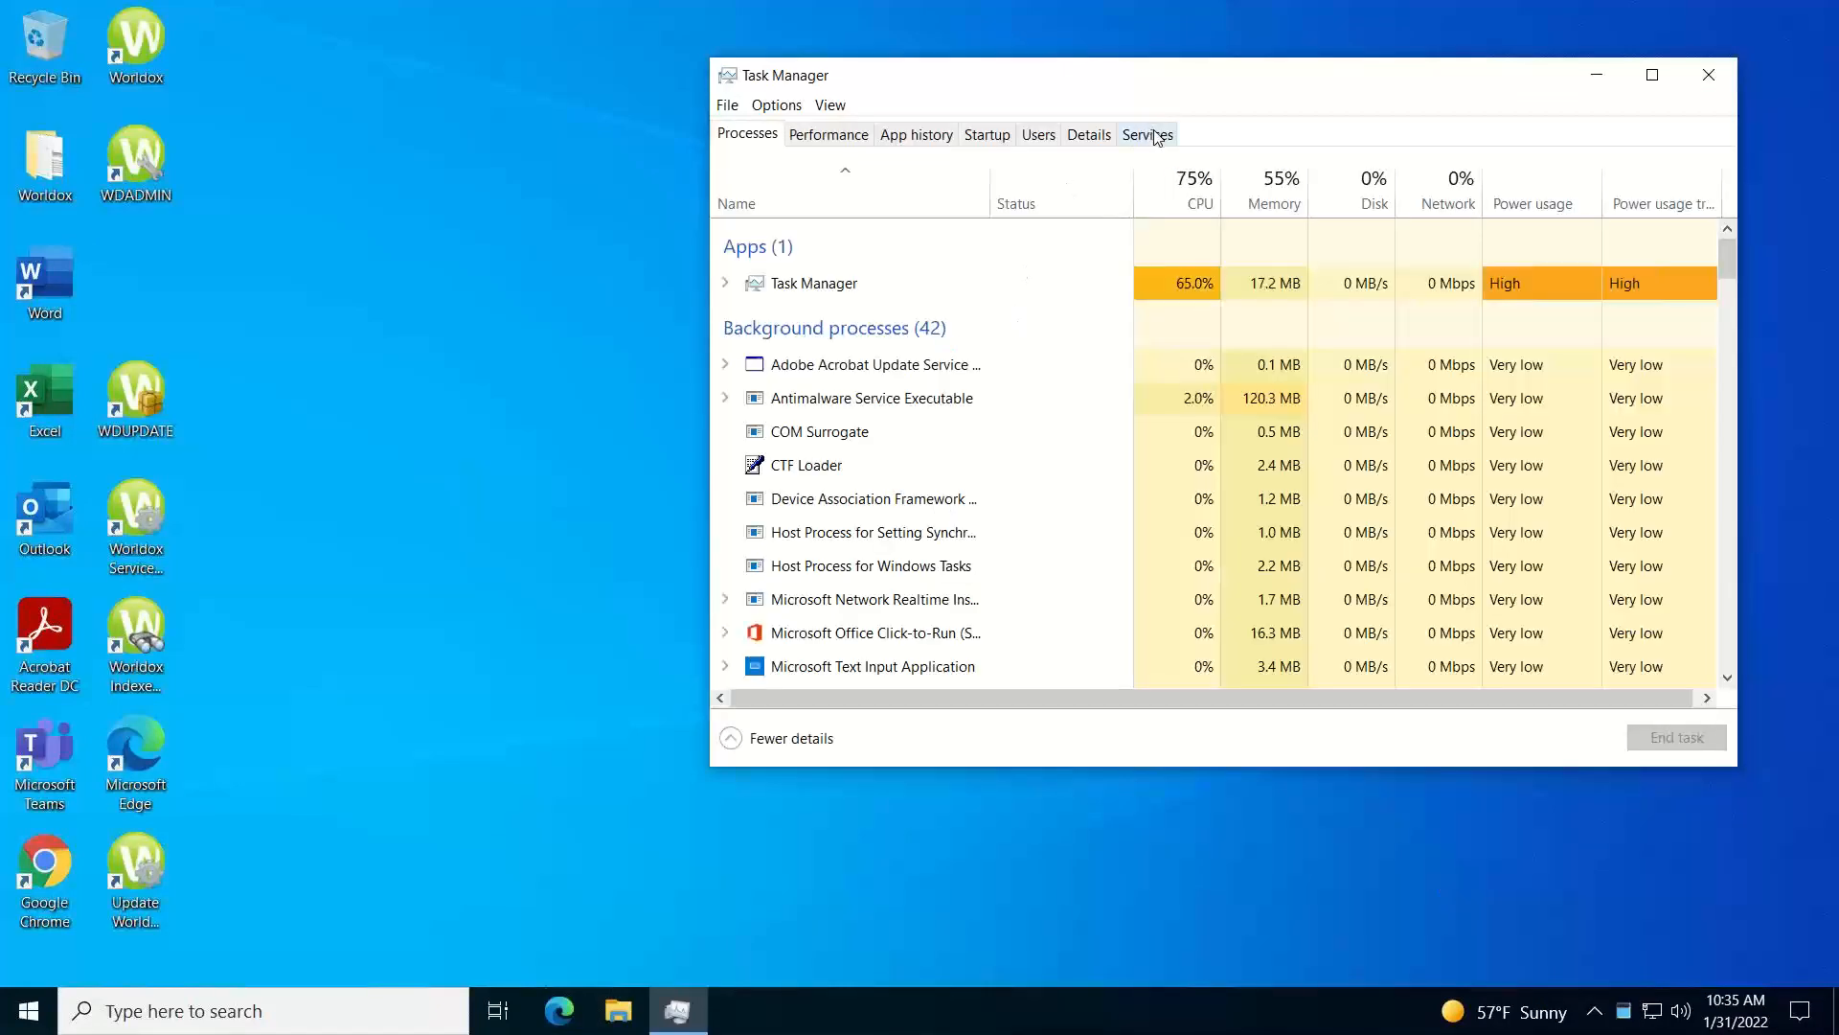
{"action": "left_click", "coordinate": [1158, 137]}
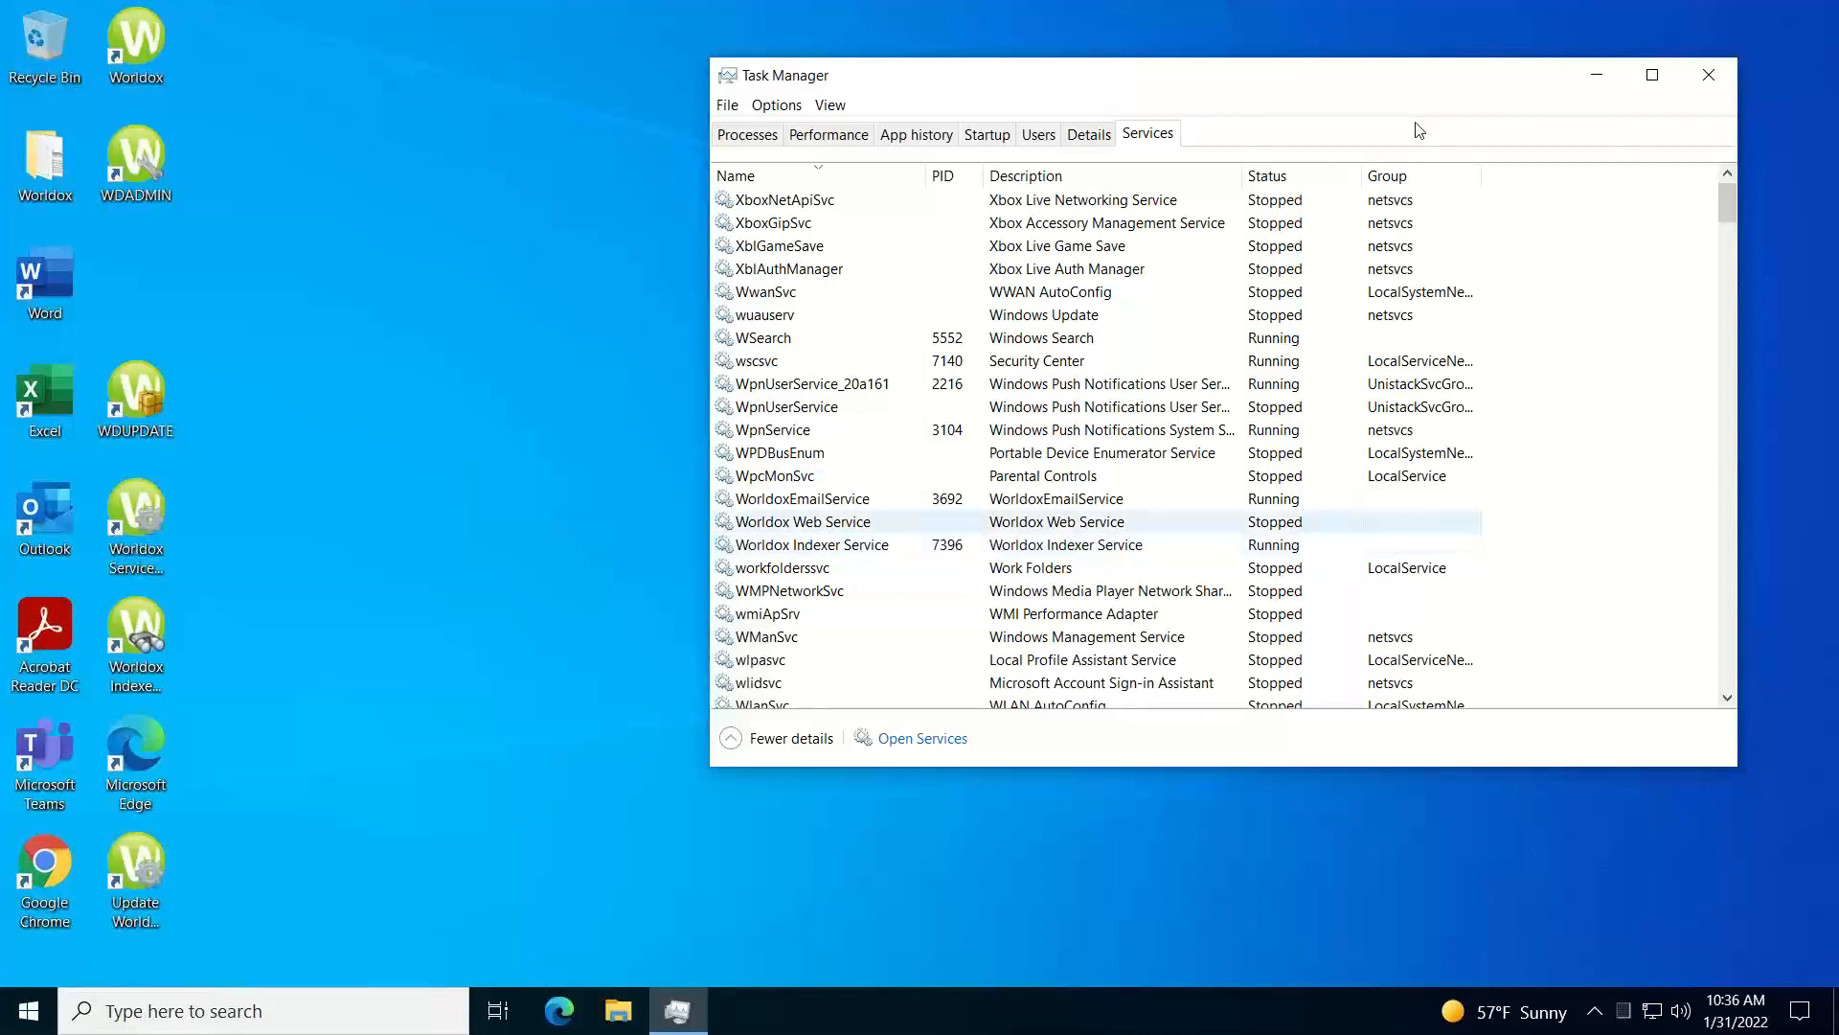
{"action": "left_click", "coordinate": [1707, 77]}
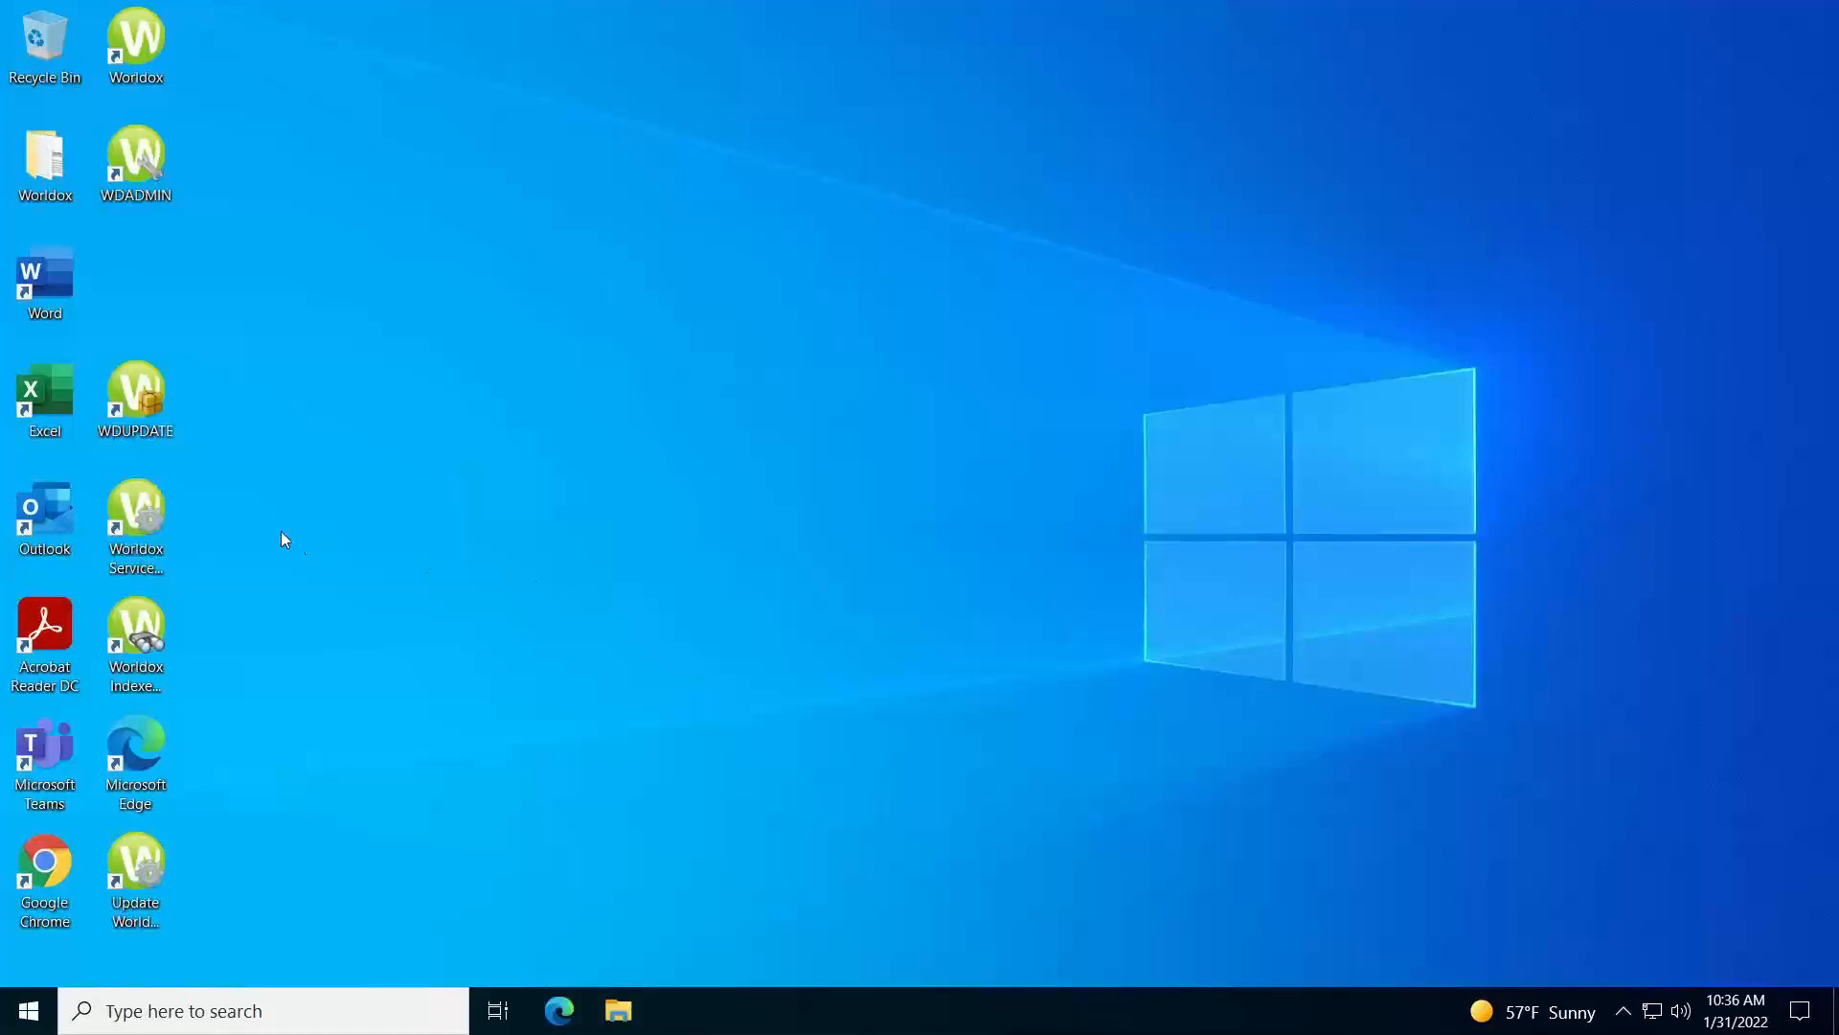
Review the indexer service's login account, startup type and status in the Worldox Service Installer, then close it.
{"action": "left_click", "coordinate": [137, 515]}
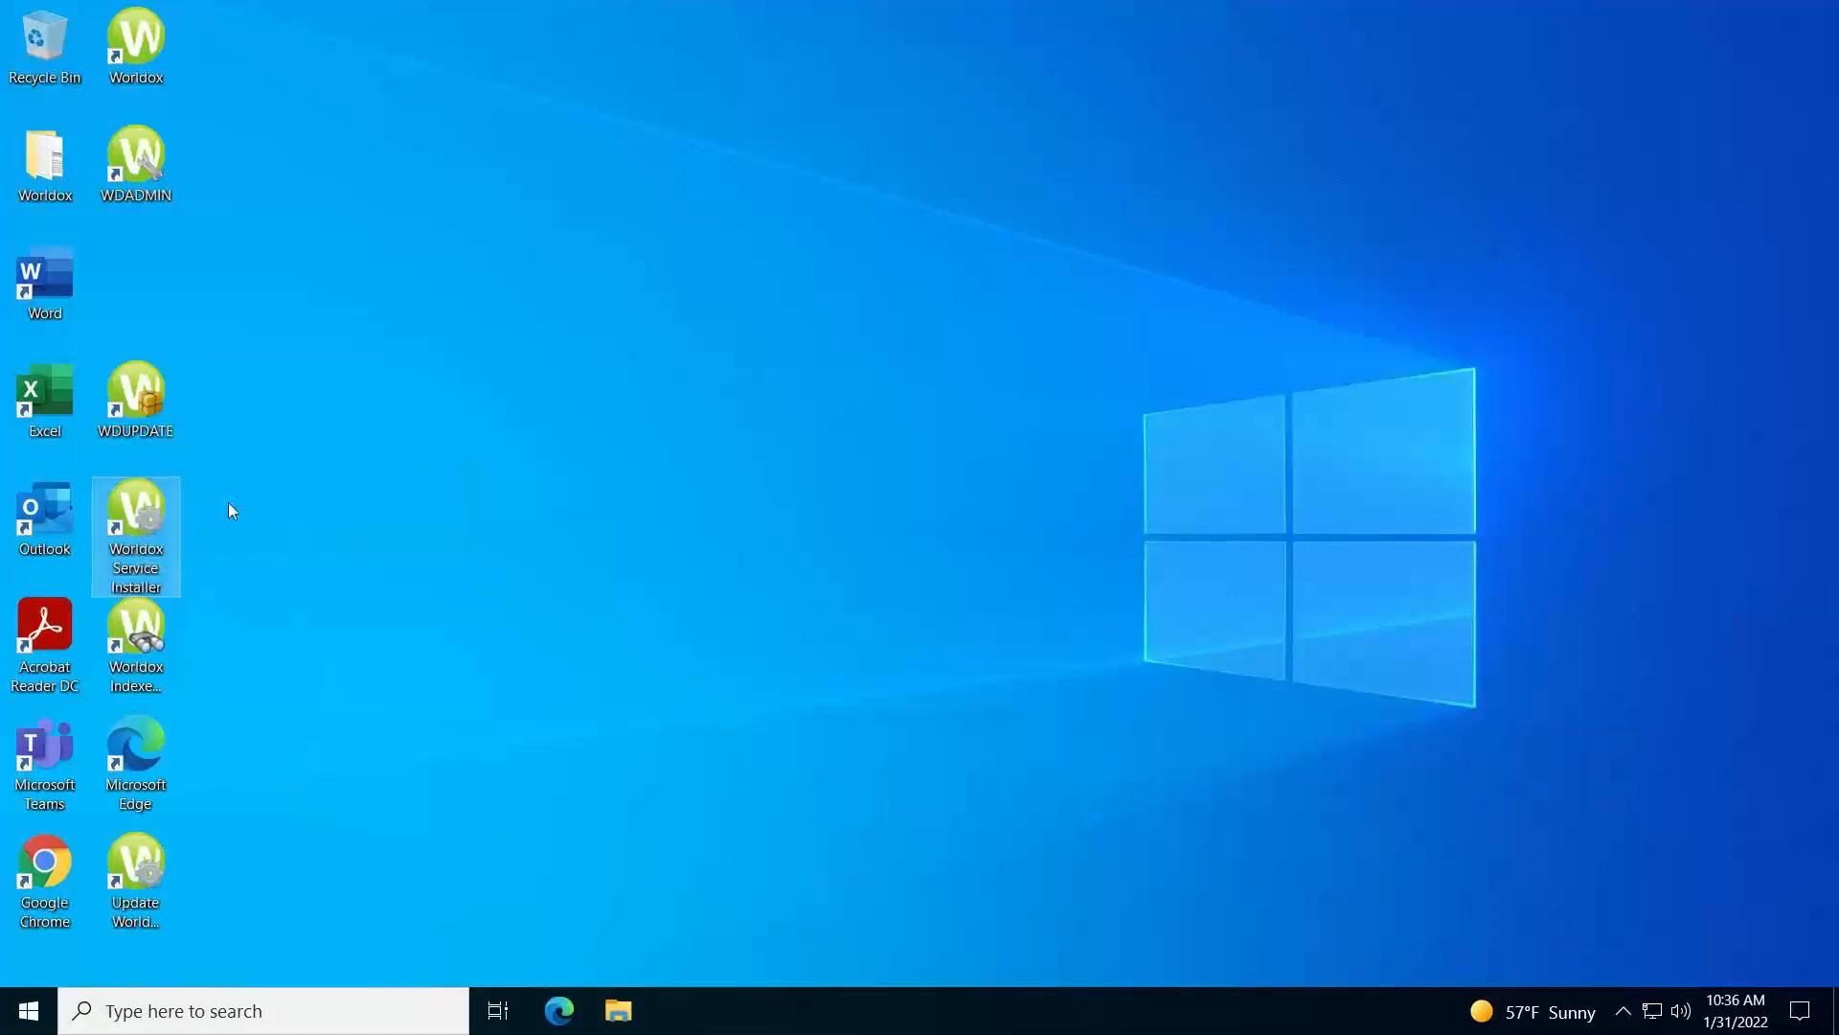
{"action": "key", "text": "Return"}
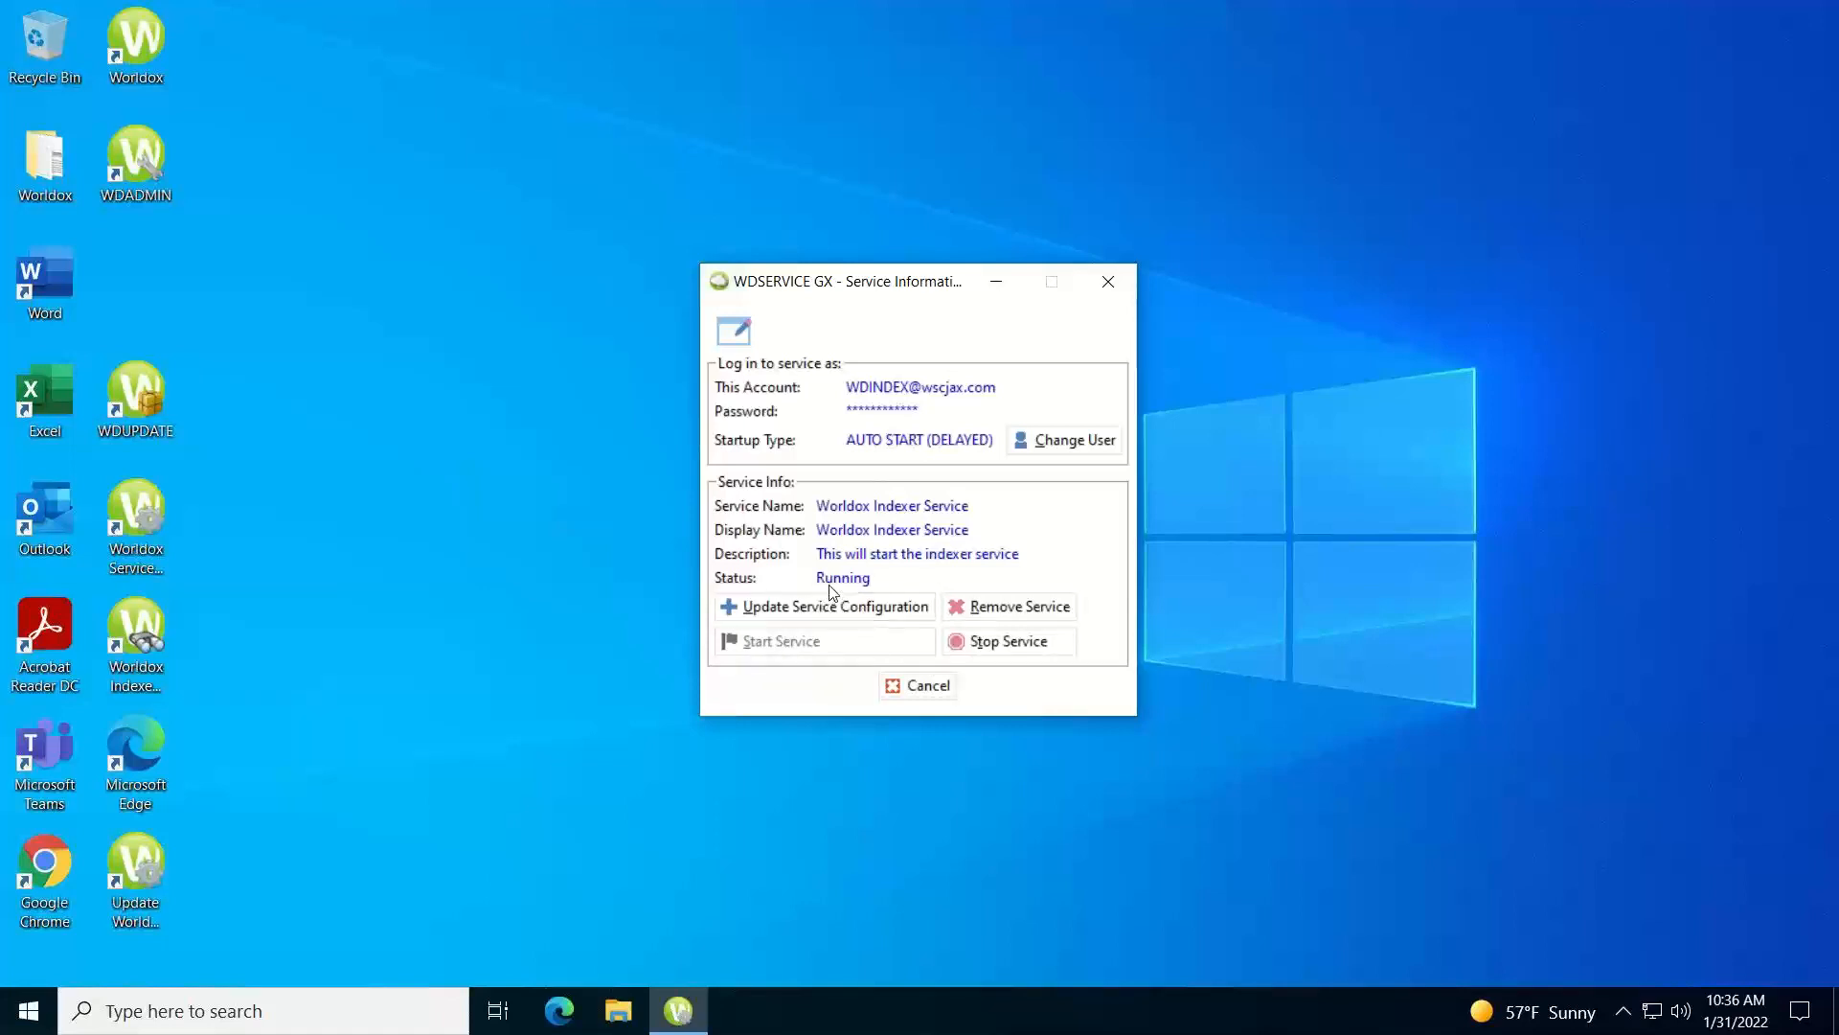
{"action": "left_click", "coordinate": [1107, 285]}
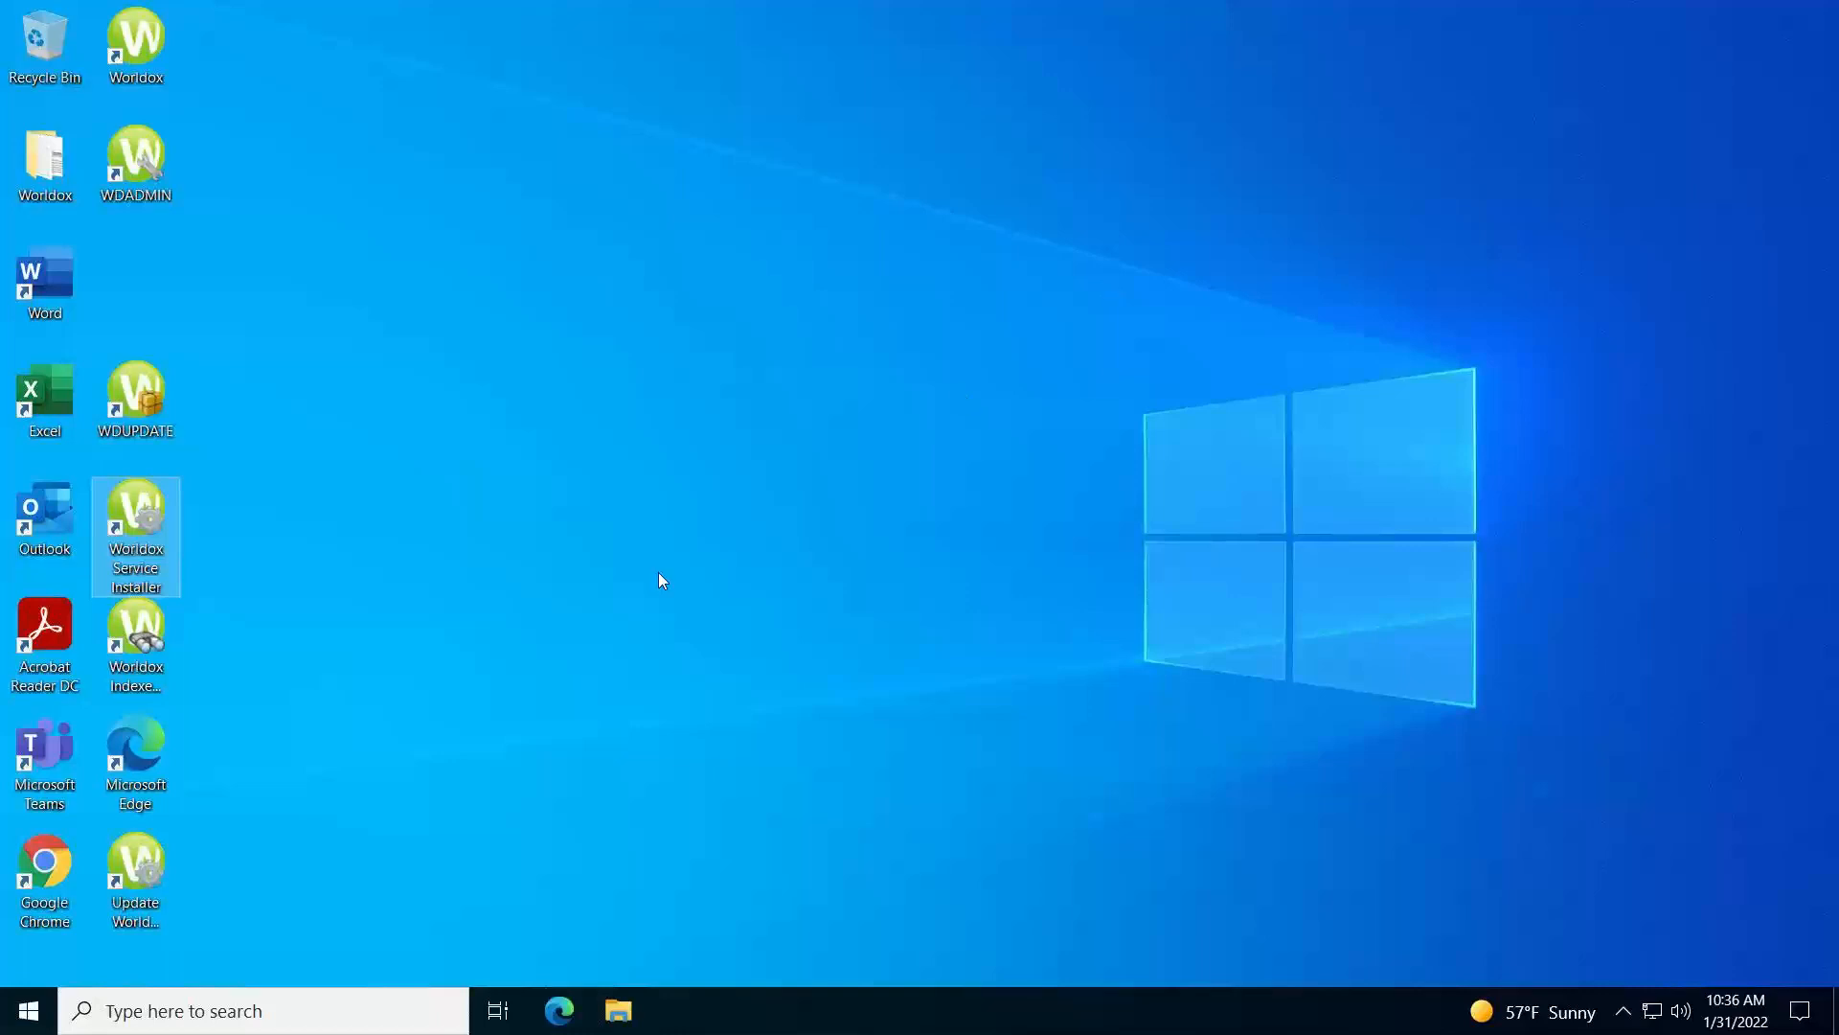
Launch the Worldox Indexer Console and view the cabinets of the DRIVE L database.
{"action": "double_click", "coordinate": [136, 637]}
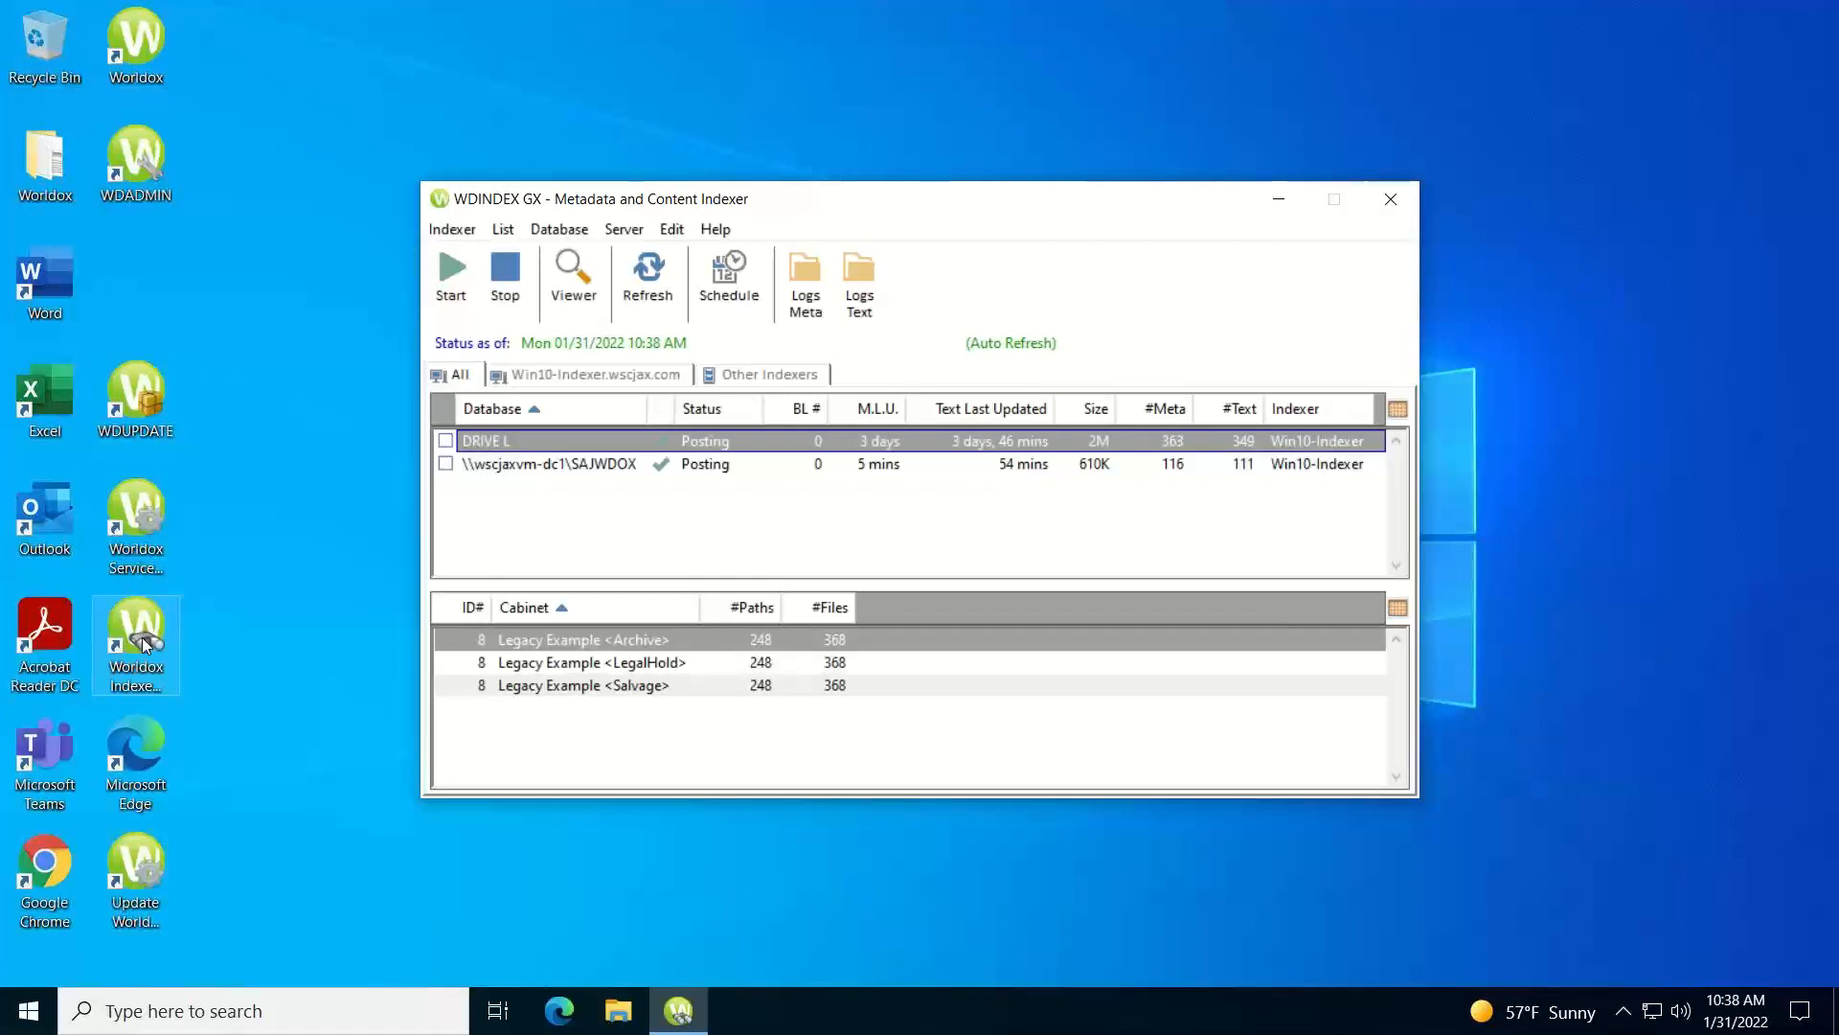
{"action": "left_click", "coordinate": [611, 667]}
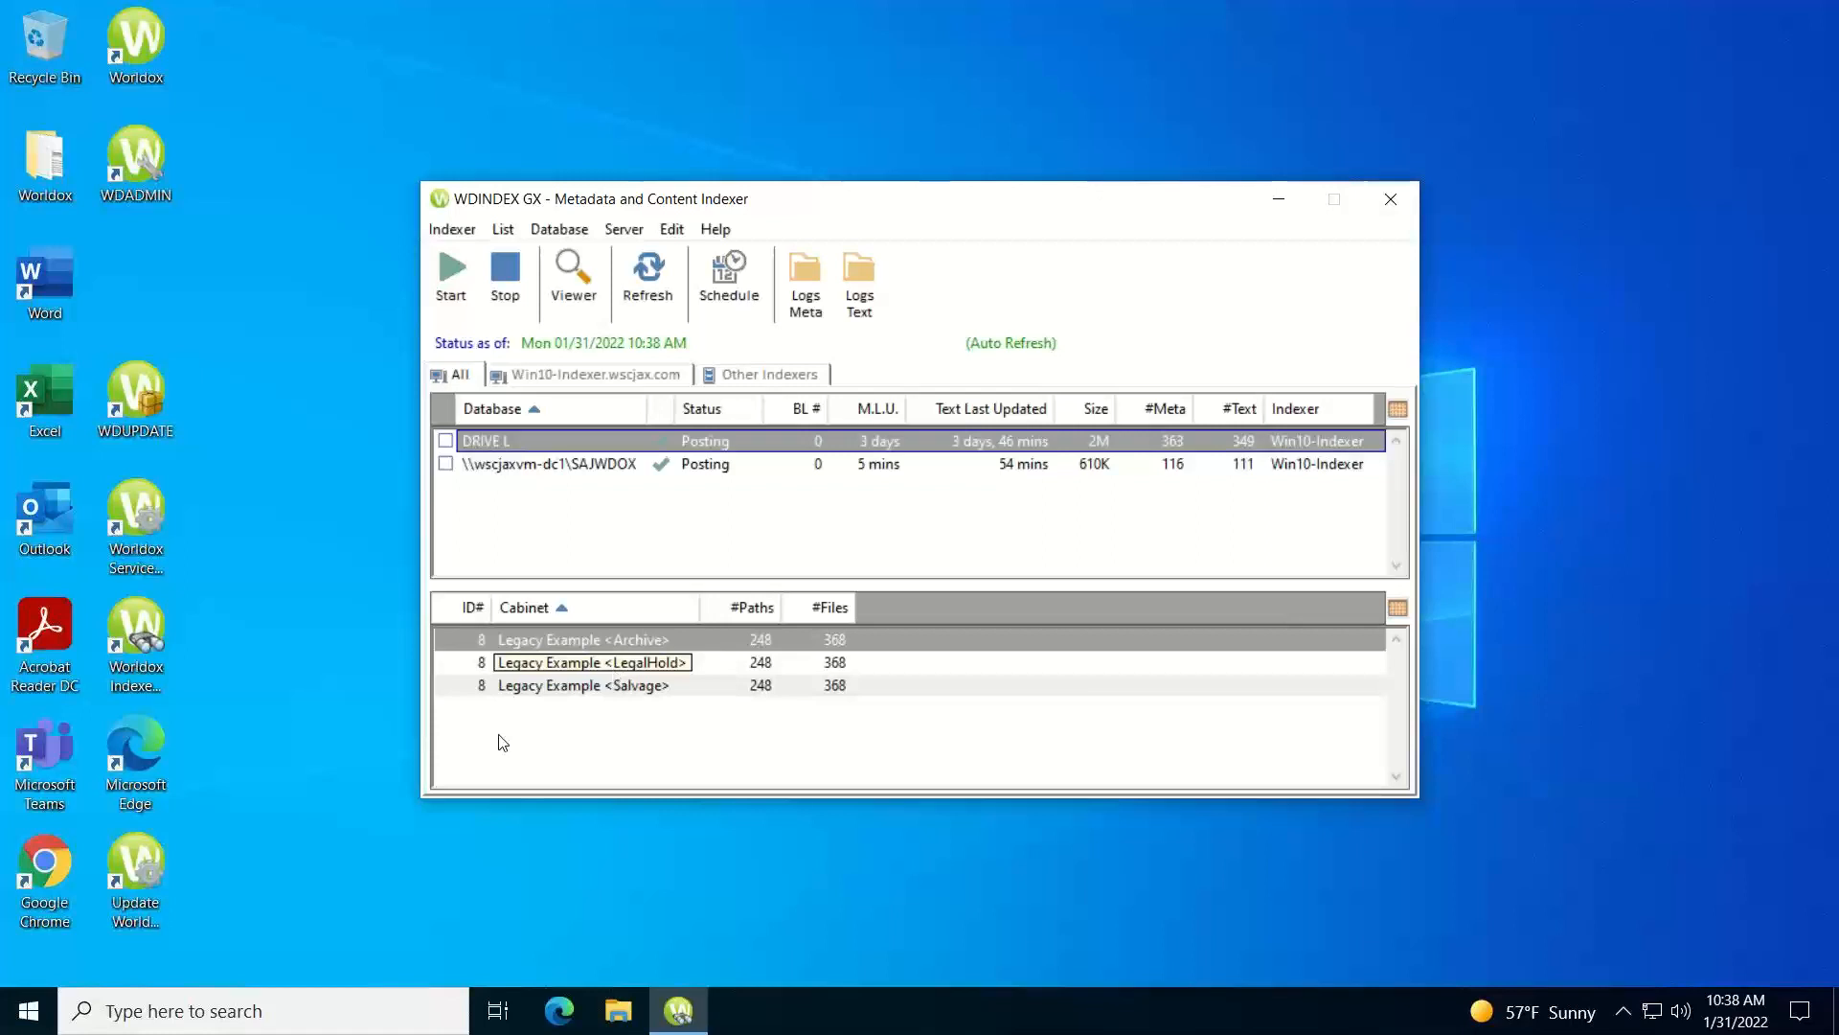
Inspect the target path in the Worldox Indexer Console desktop shortcut's properties, then close them.
{"action": "left_click", "coordinate": [130, 670]}
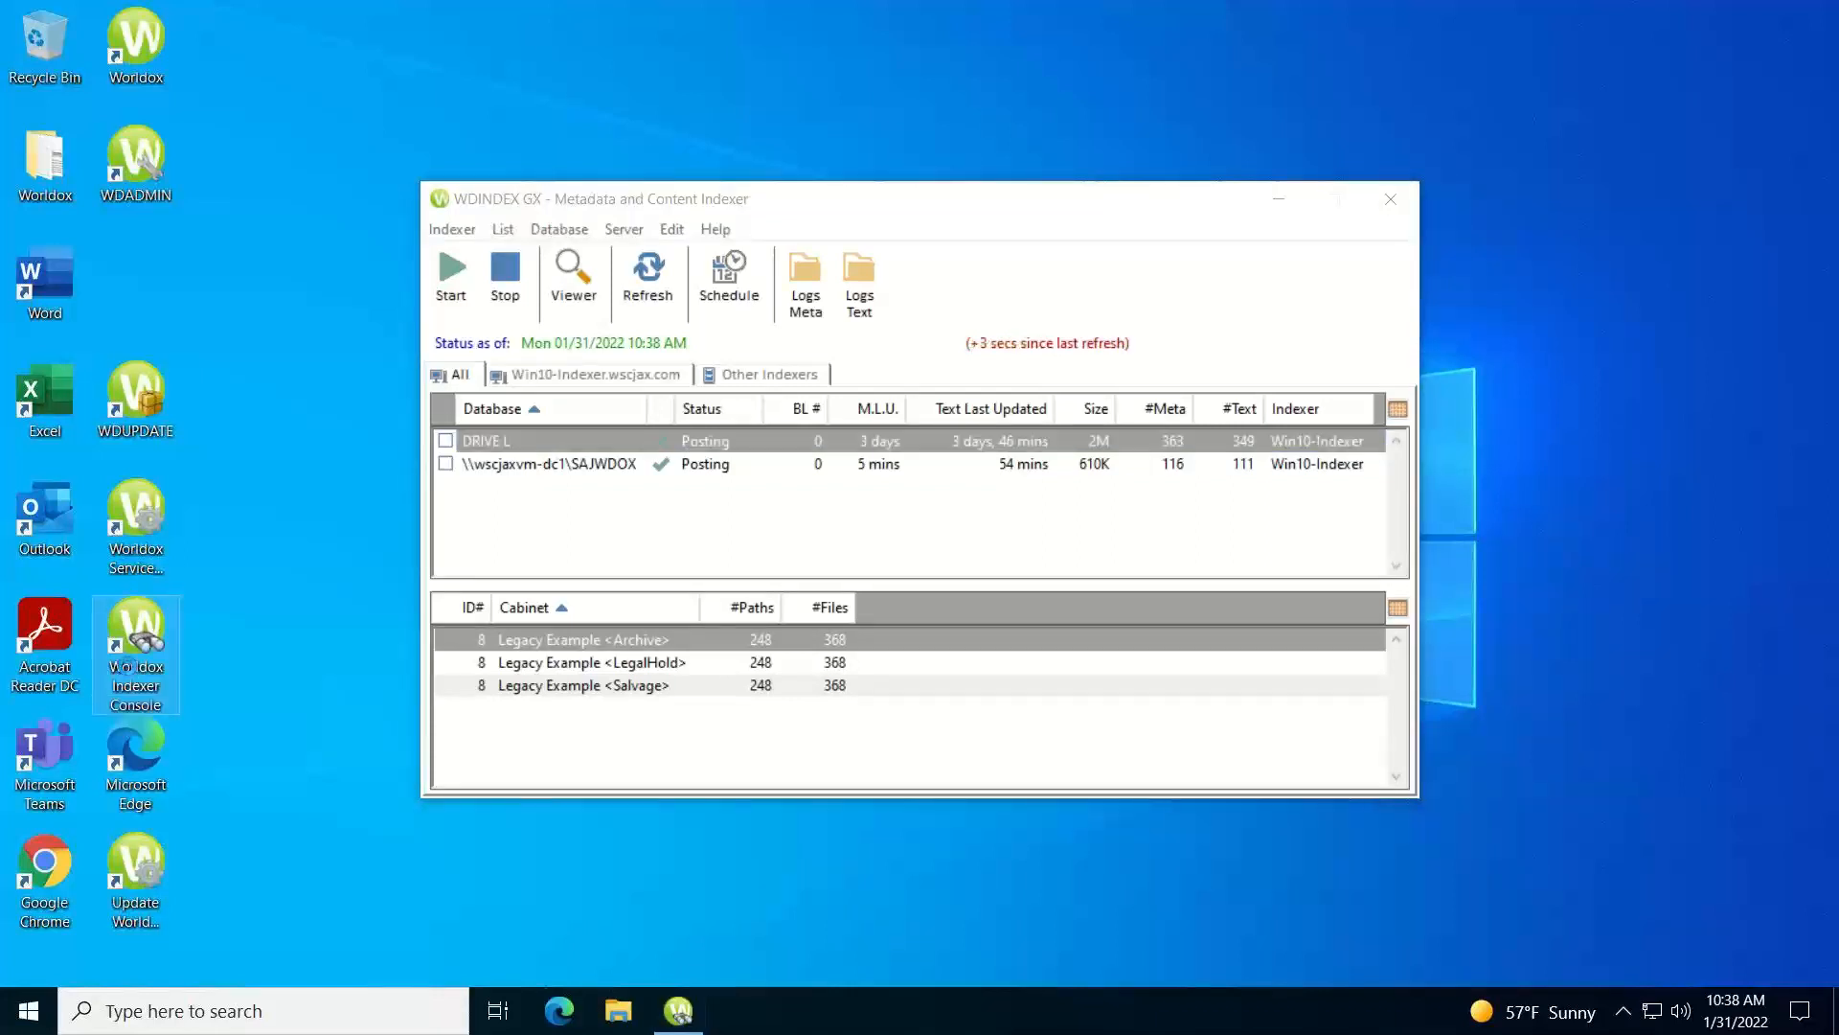
{"action": "right_click", "coordinate": [128, 665]}
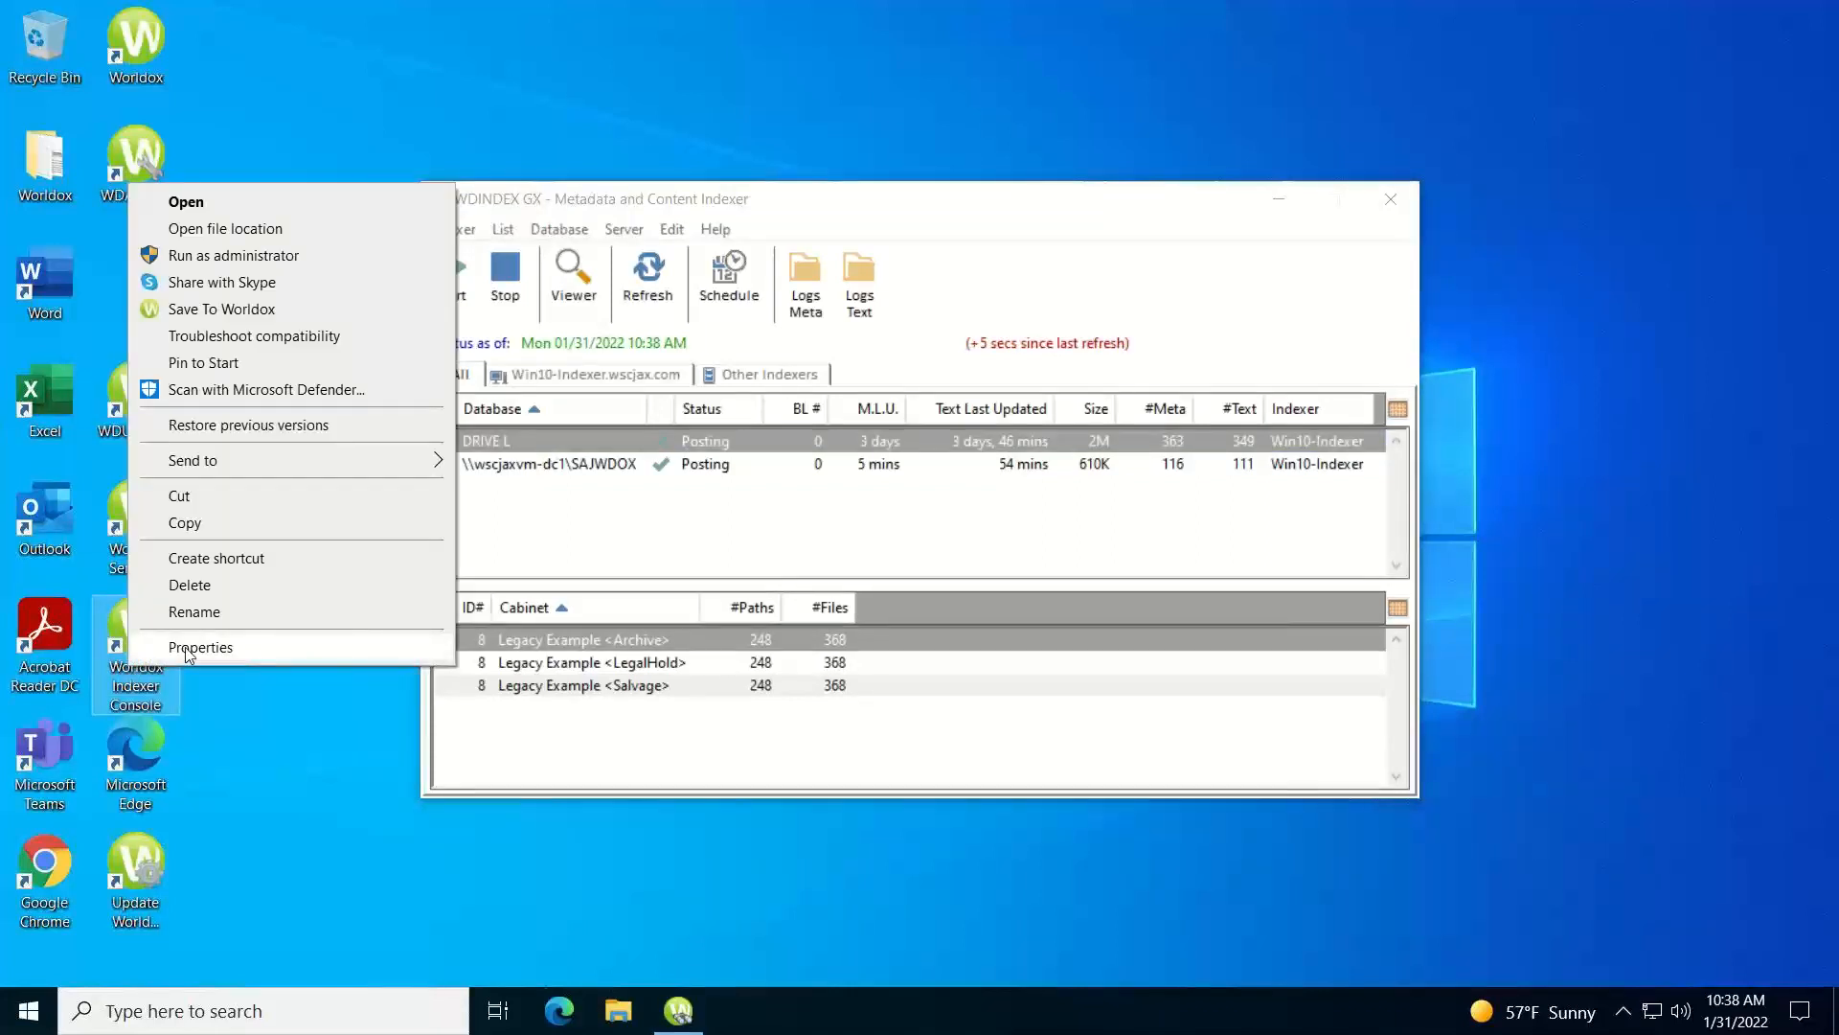
{"action": "left_click", "coordinate": [187, 647]}
{"action": "left_click", "coordinate": [500, 568]}
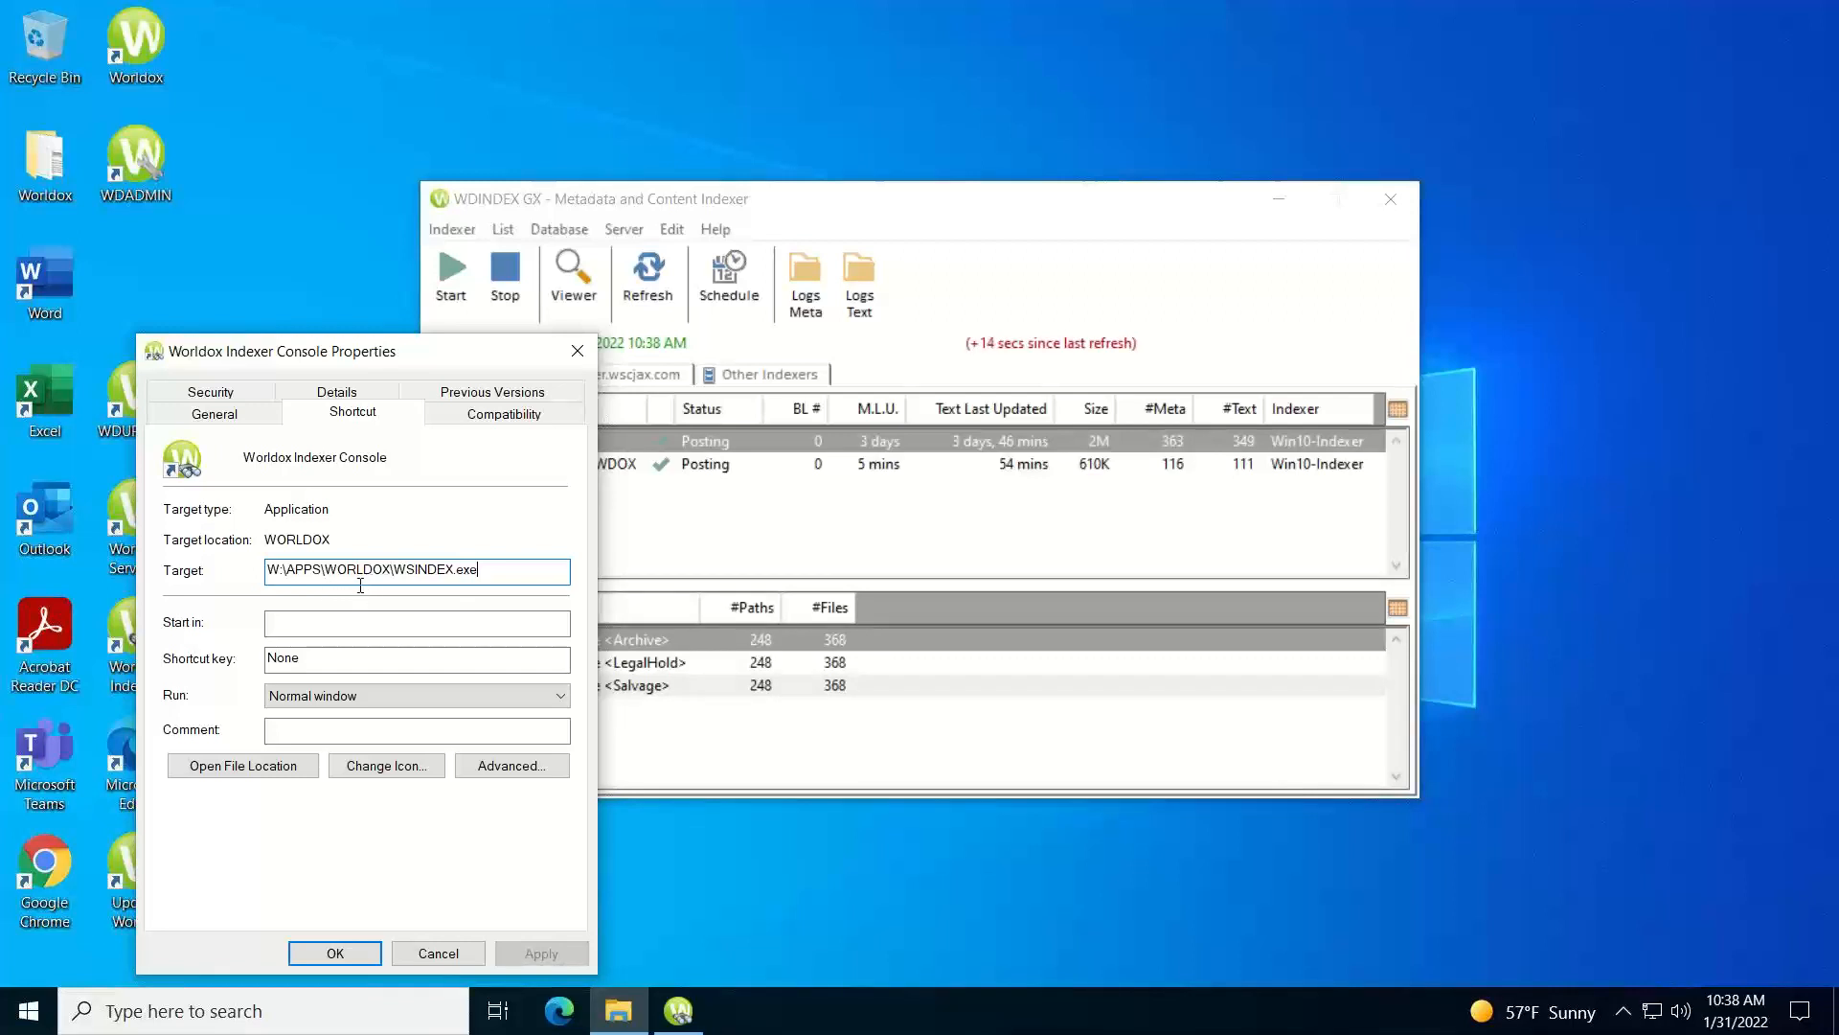
{"action": "left_click", "coordinate": [577, 352]}
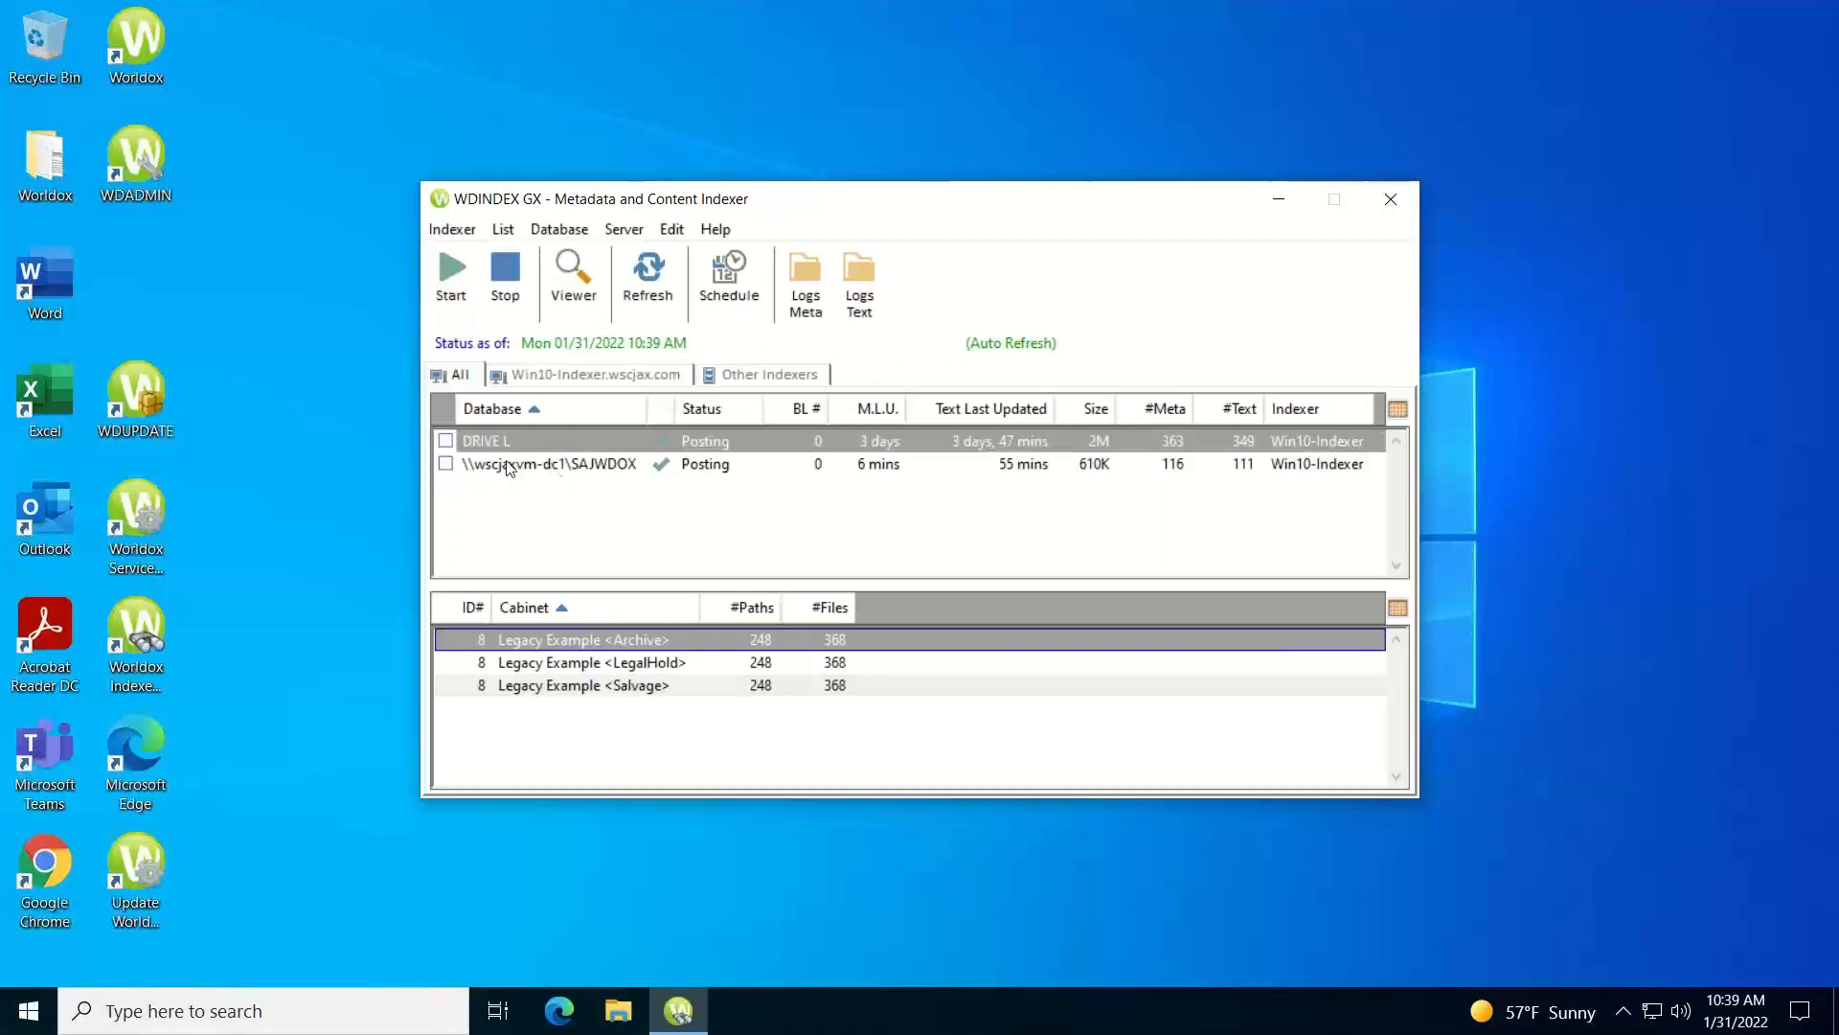
Stop the metadata server for the \\wscjaxvm-dc1\SAJWDOX database and refresh the status list.
{"action": "left_click", "coordinate": [544, 466]}
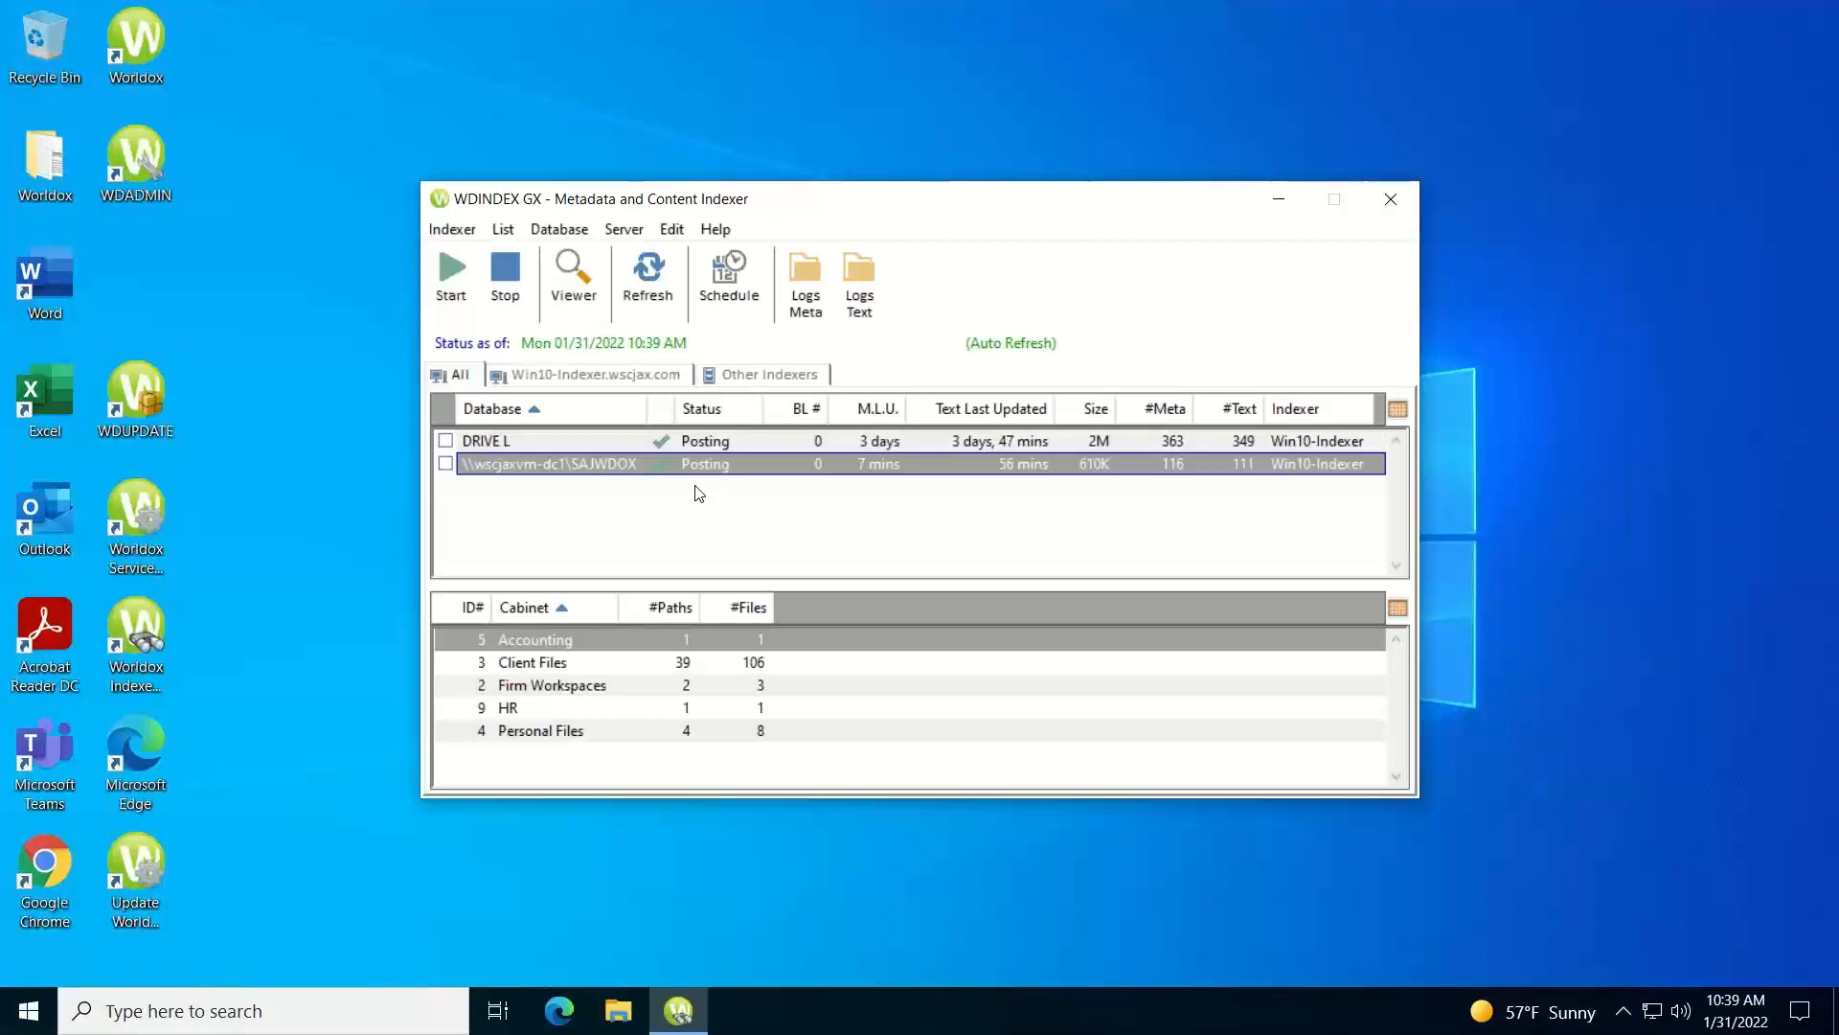
{"action": "left_click", "coordinate": [446, 464]}
{"action": "left_click", "coordinate": [505, 272]}
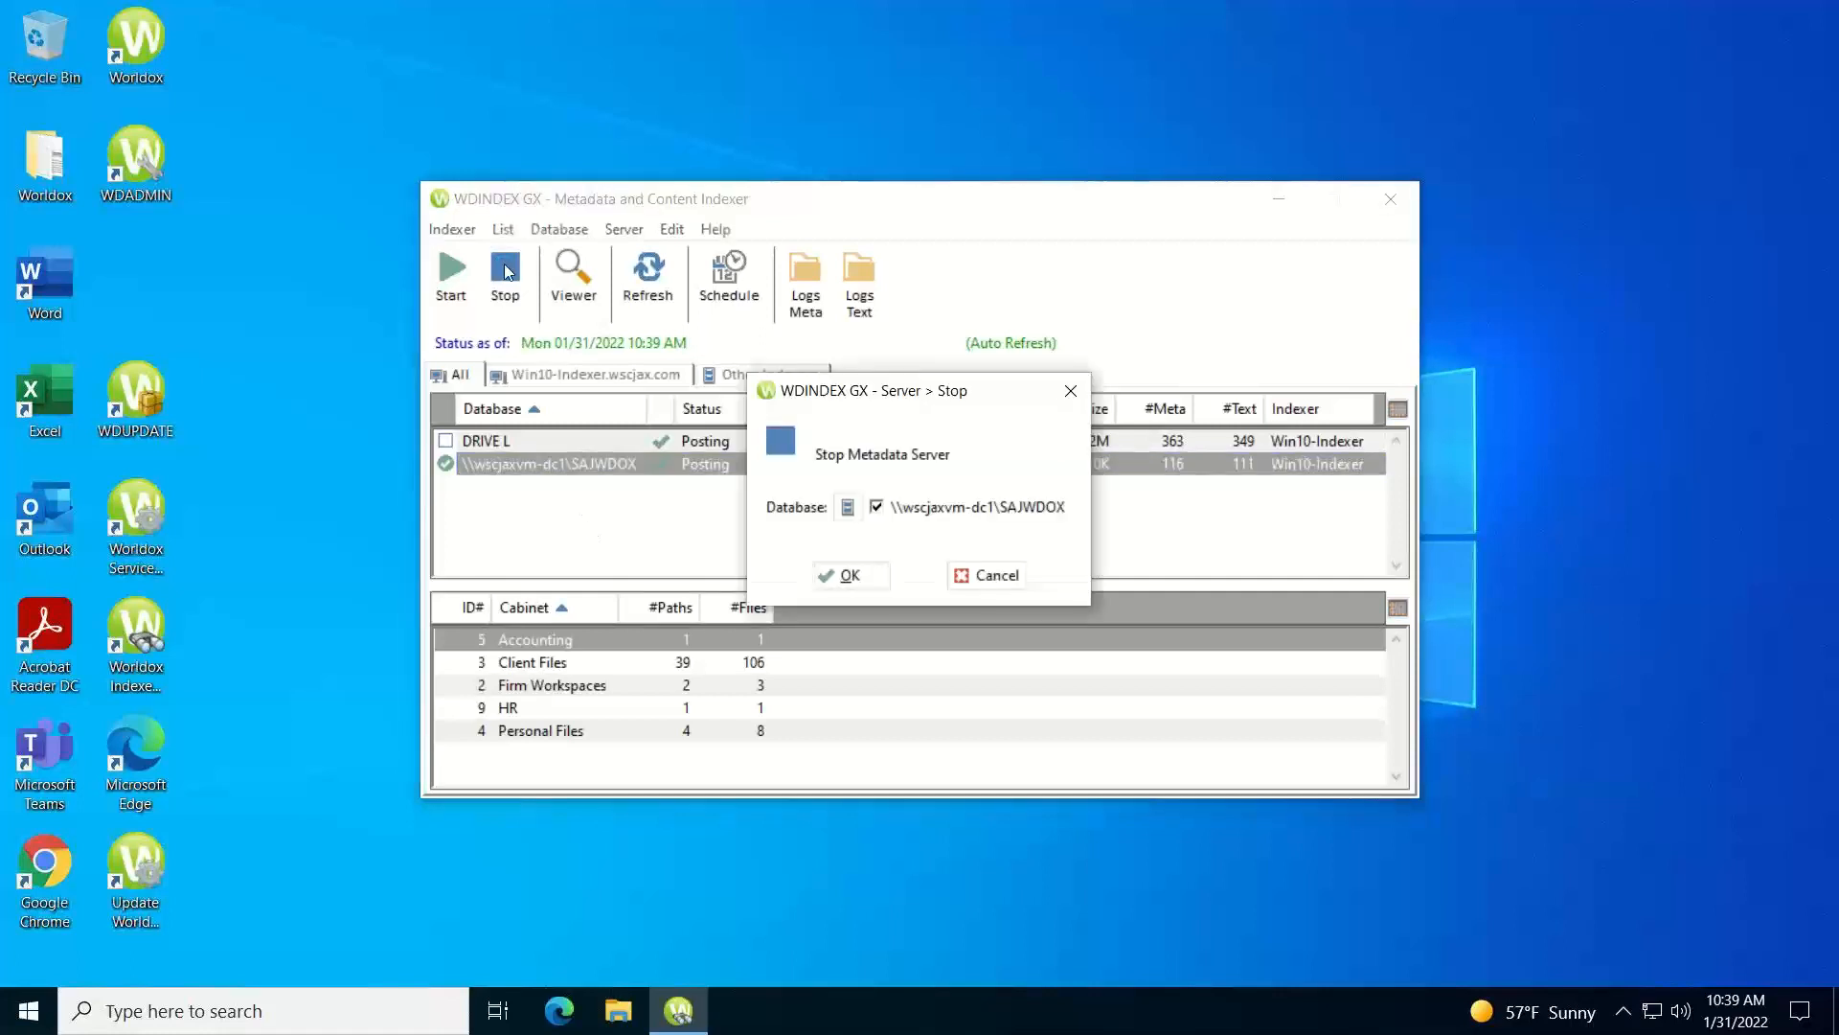
{"action": "left_click", "coordinate": [855, 577]}
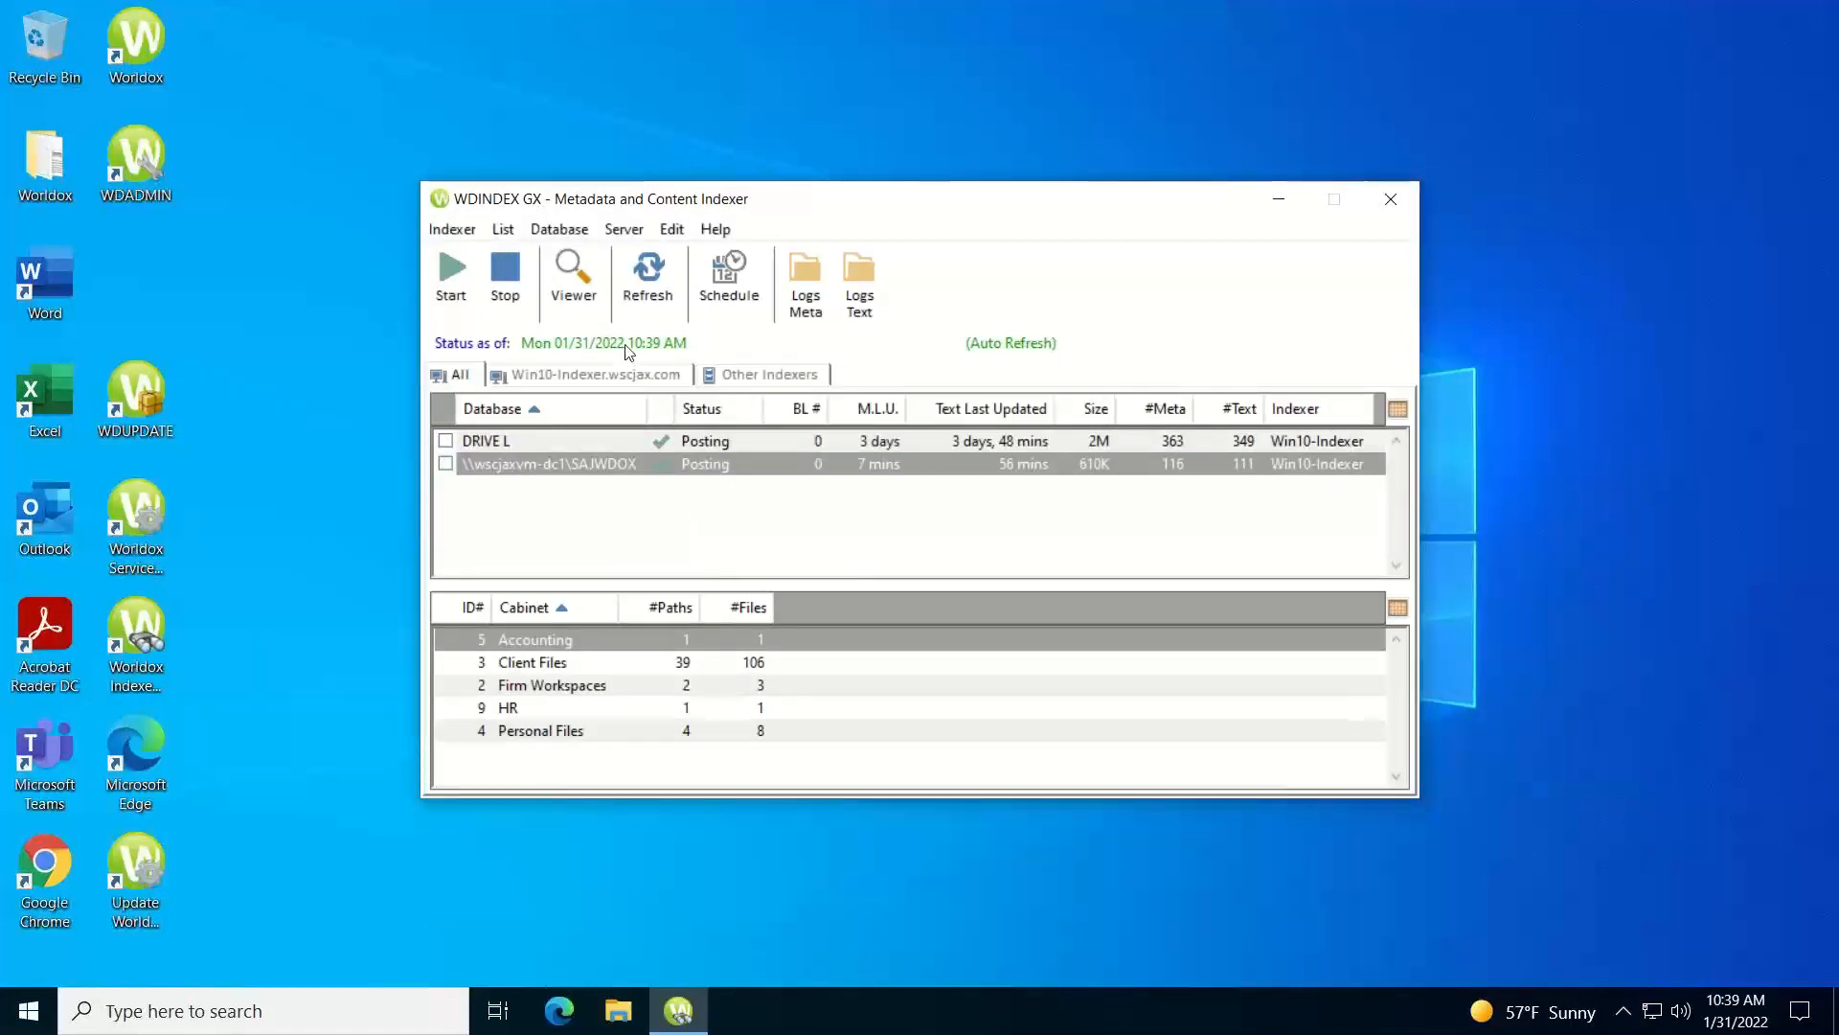
{"action": "left_click", "coordinate": [648, 291]}
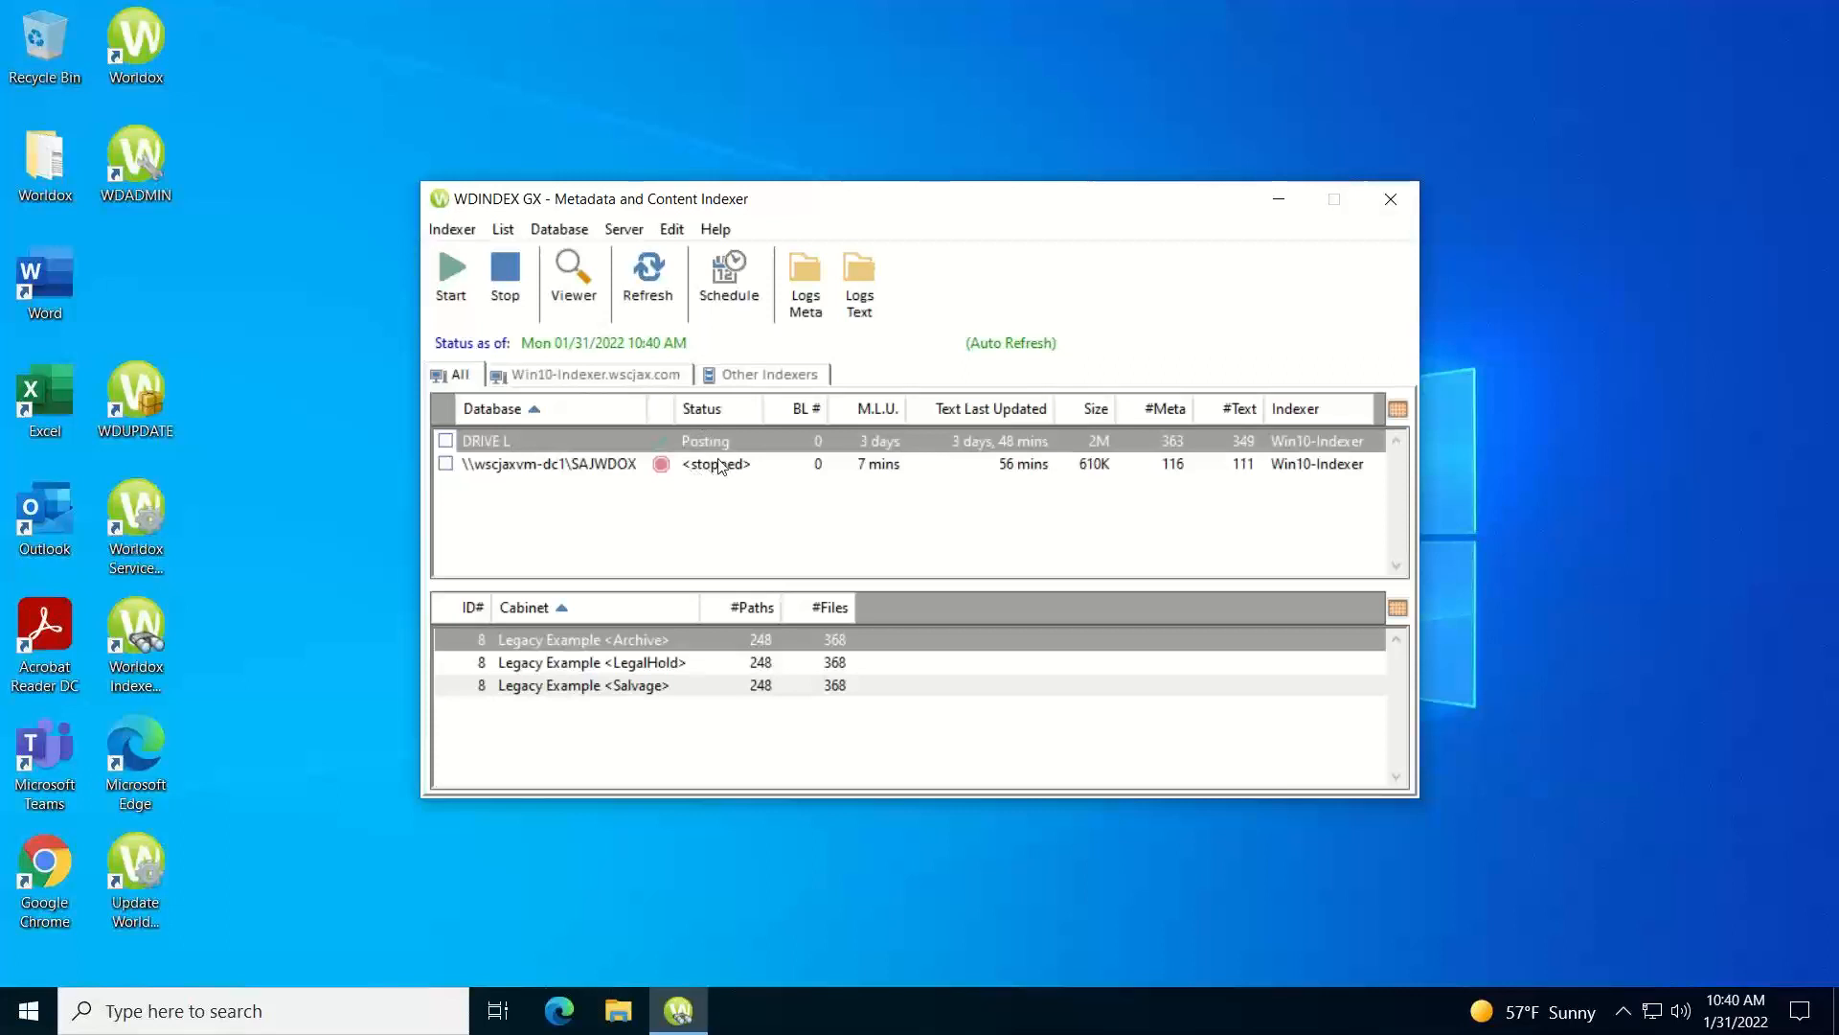
Start the metadata server for \\wscjaxvm-dc1\SAJWDOX on the Win10-Indexer.wscjax.com indexer and hide its server window.
{"action": "left_click", "coordinate": [594, 472]}
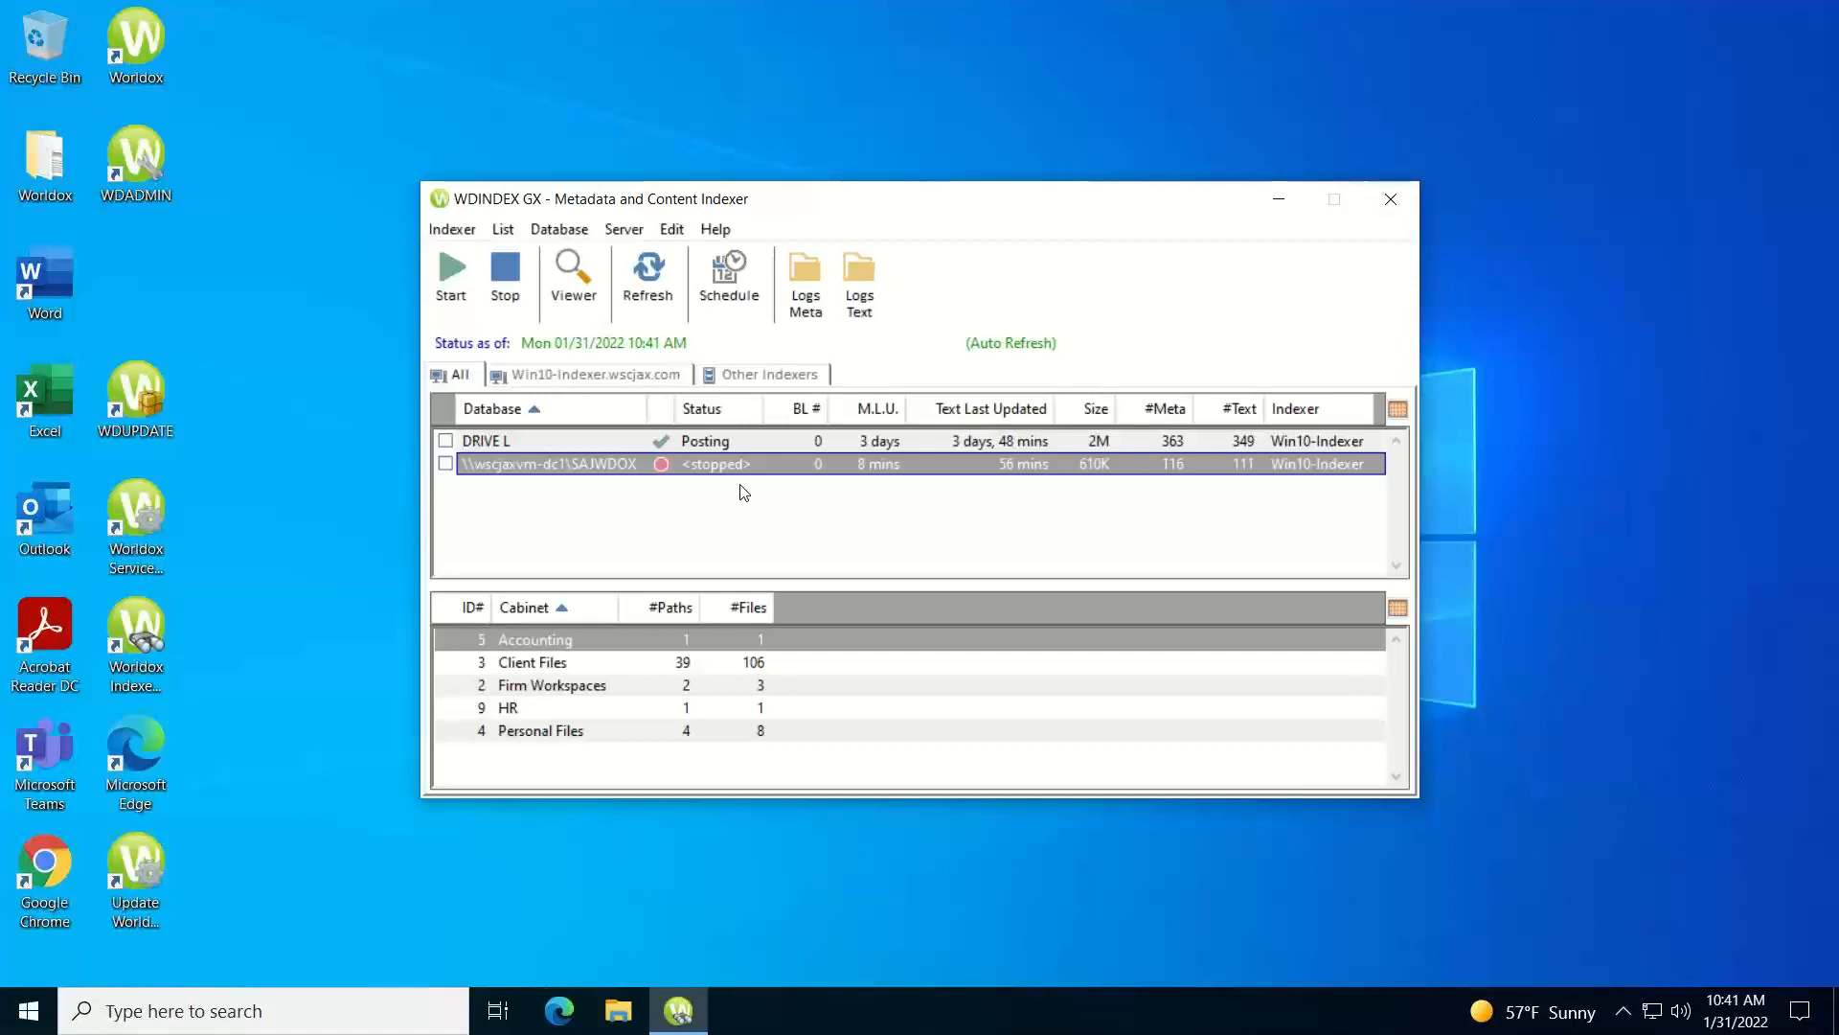
{"action": "left_click", "coordinate": [445, 463]}
{"action": "left_click", "coordinate": [451, 275]}
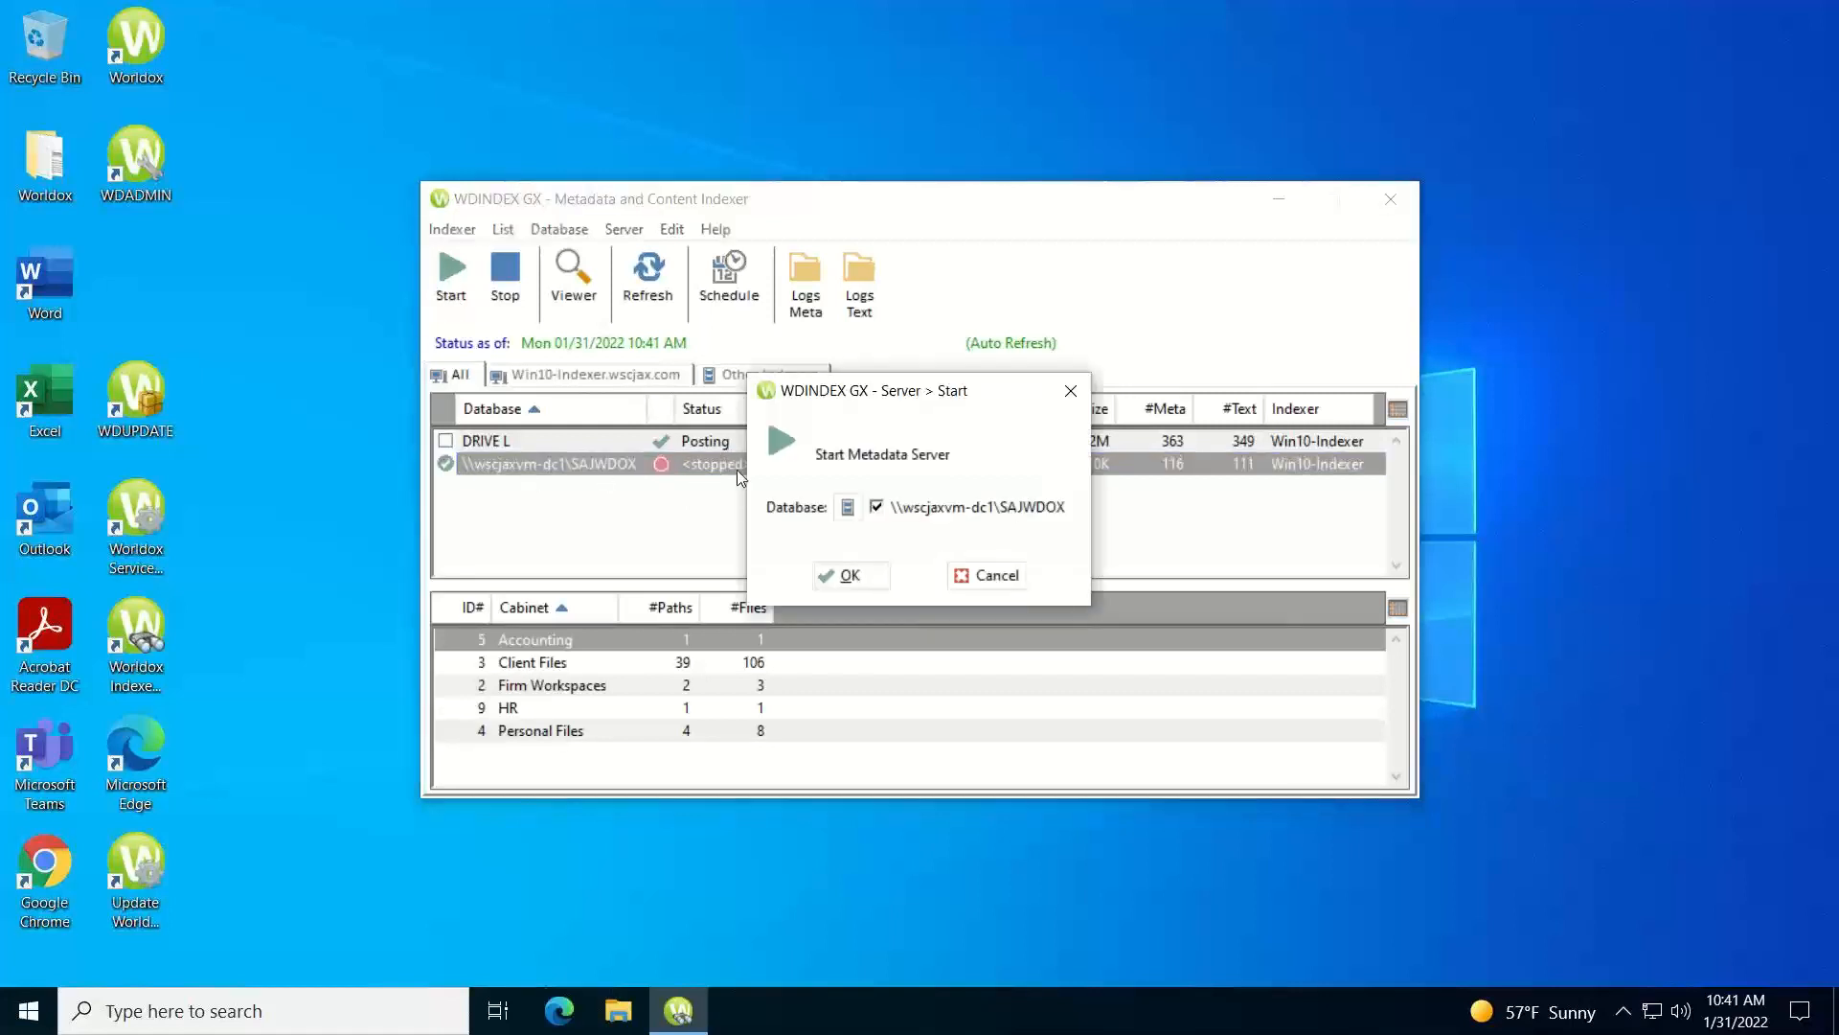
{"action": "left_click", "coordinate": [848, 575]}
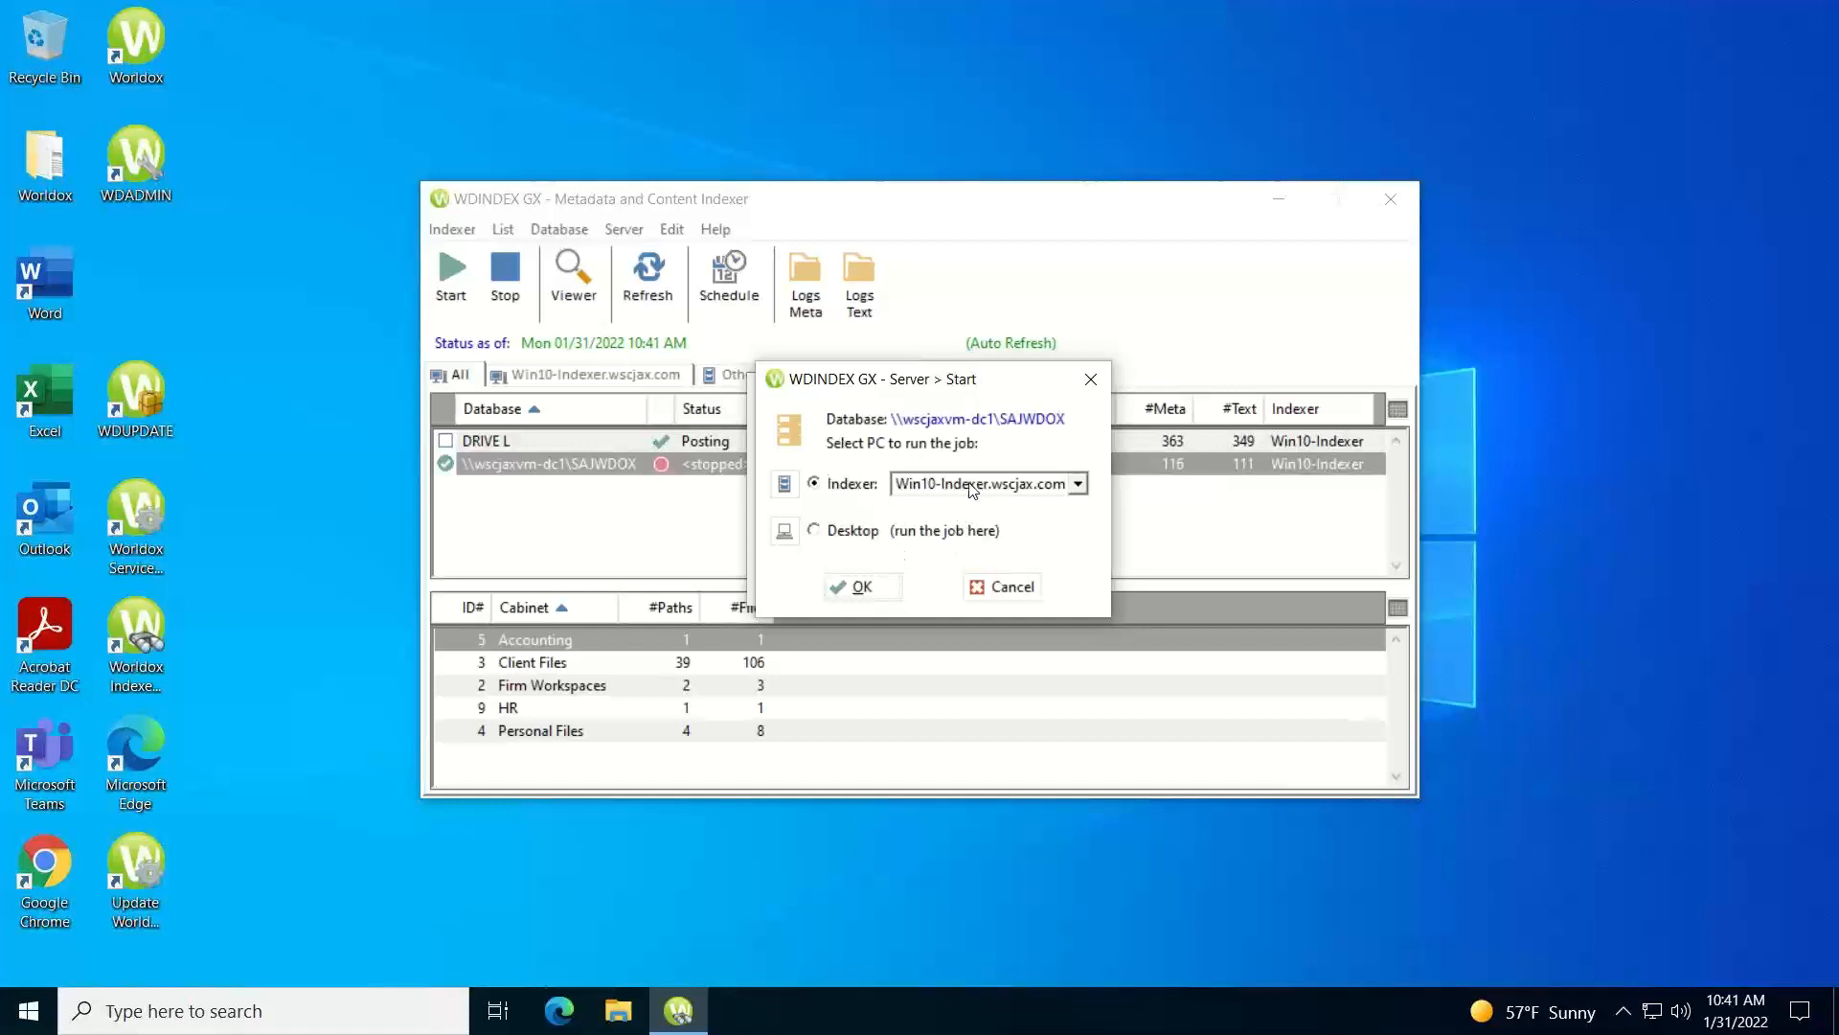
{"action": "left_click", "coordinate": [861, 588]}
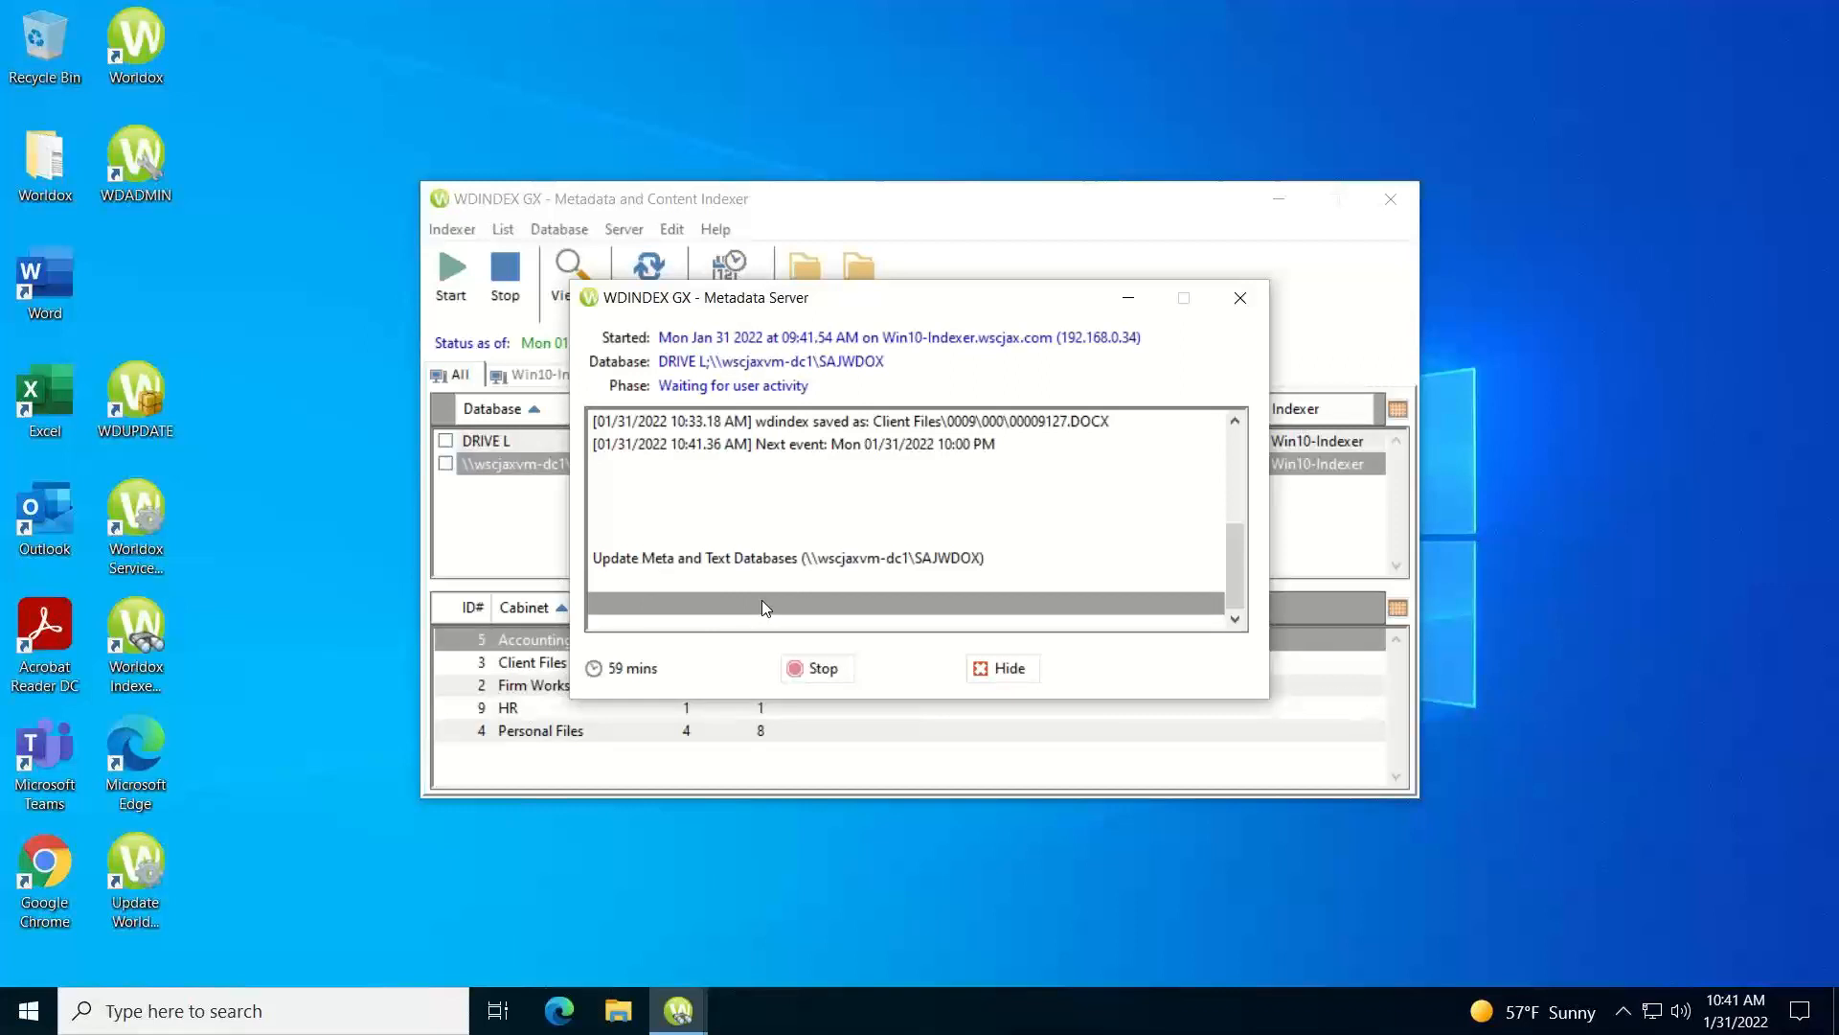
{"action": "left_click", "coordinate": [1012, 670]}
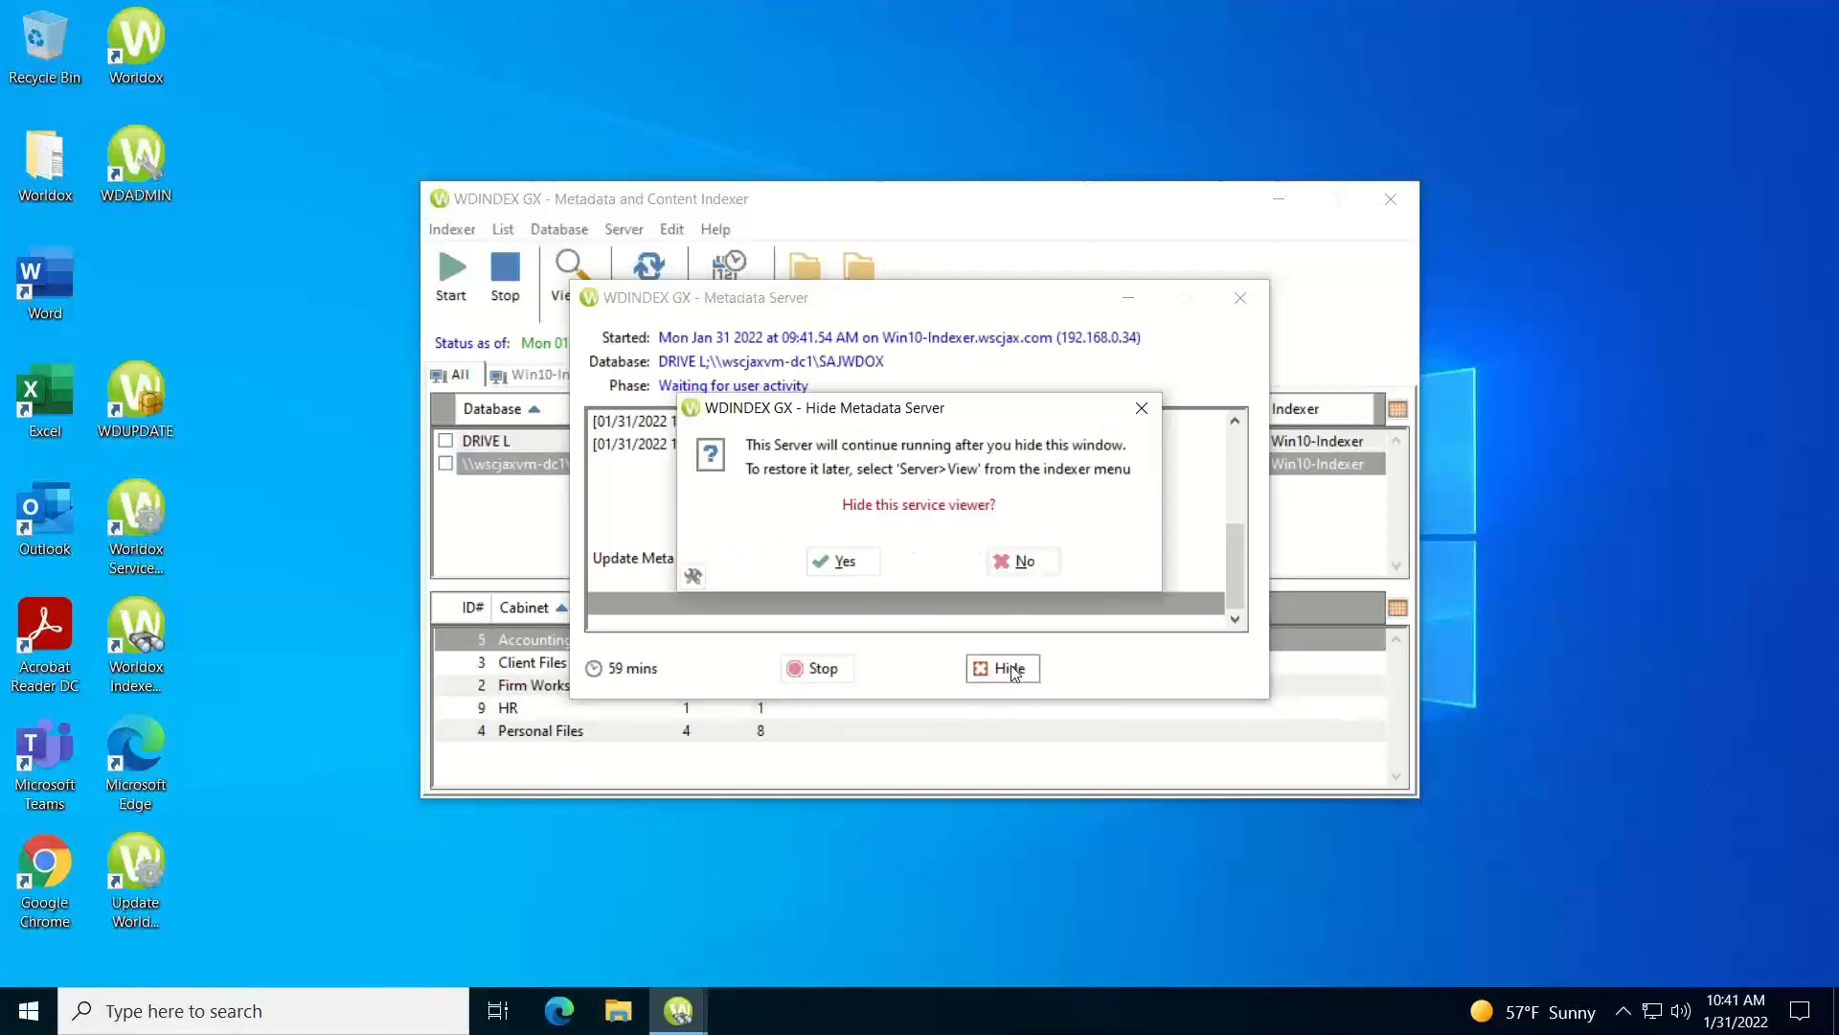
{"action": "left_click", "coordinate": [844, 561]}
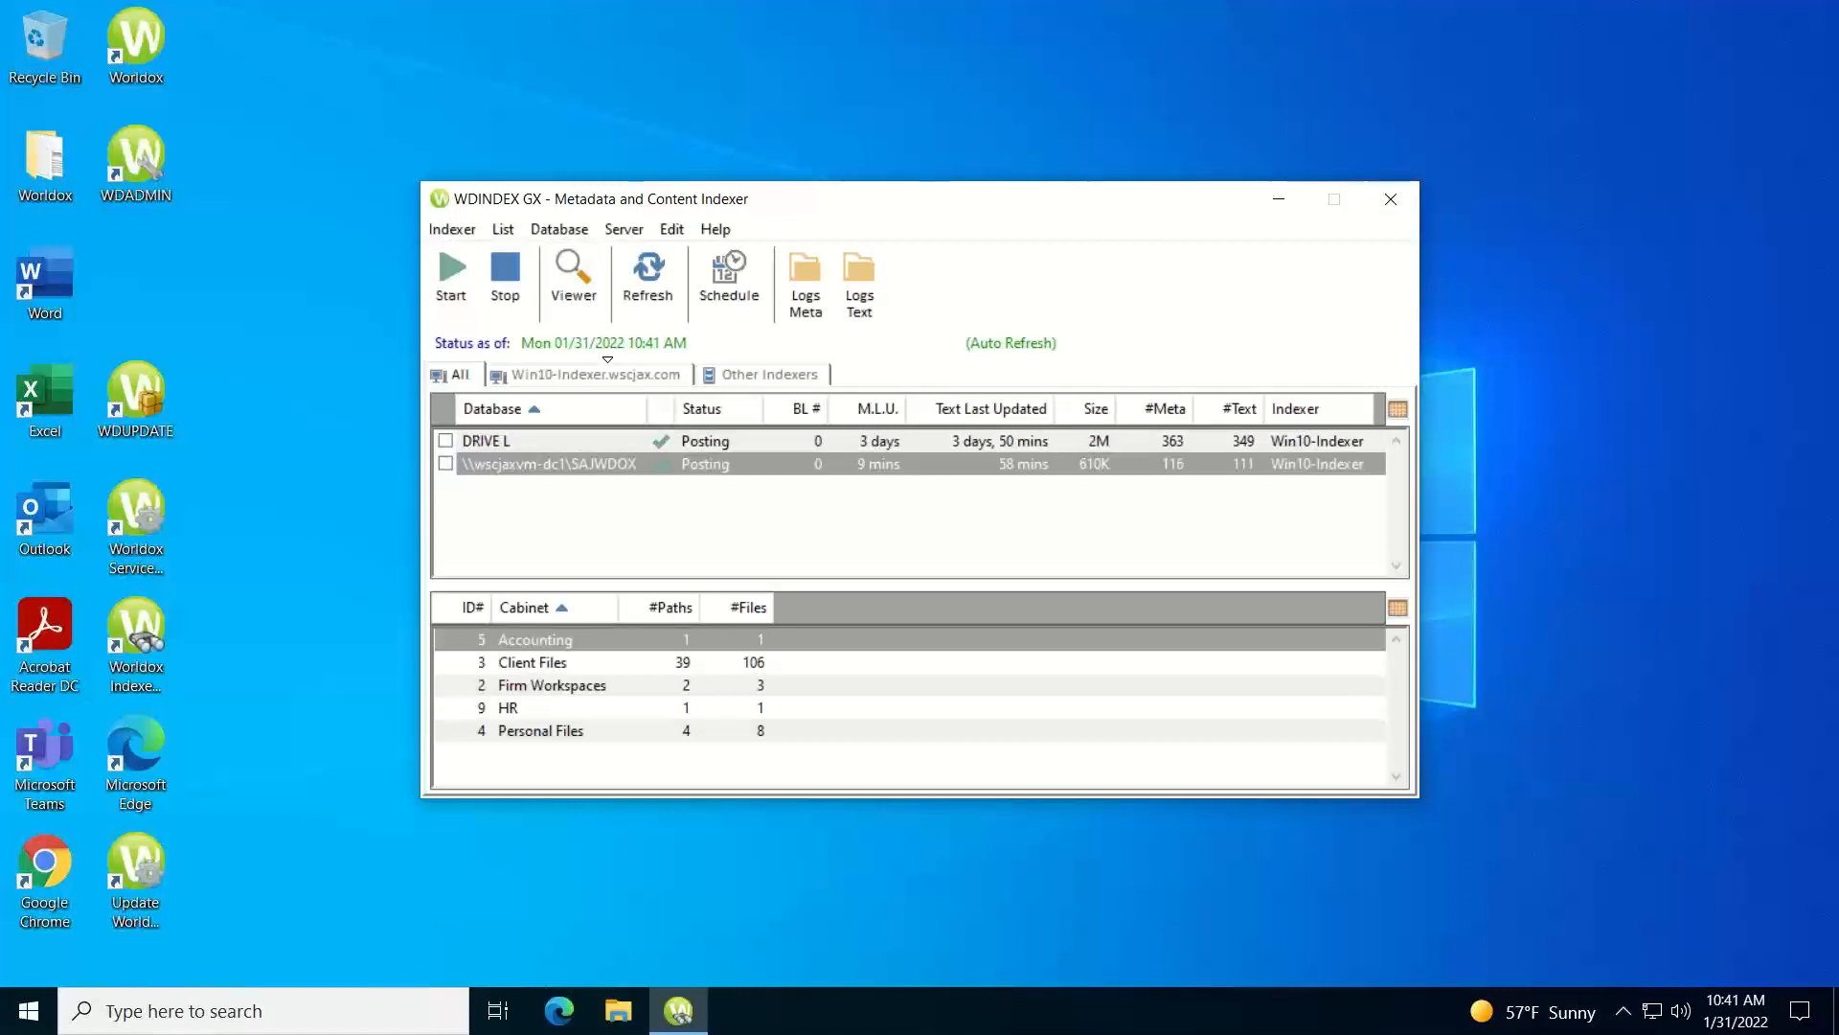
View the Posting activity of the \\wscjaxvm-dc1\SAJWDOX metadata server, then hide the viewer.
{"action": "left_click", "coordinate": [613, 464]}
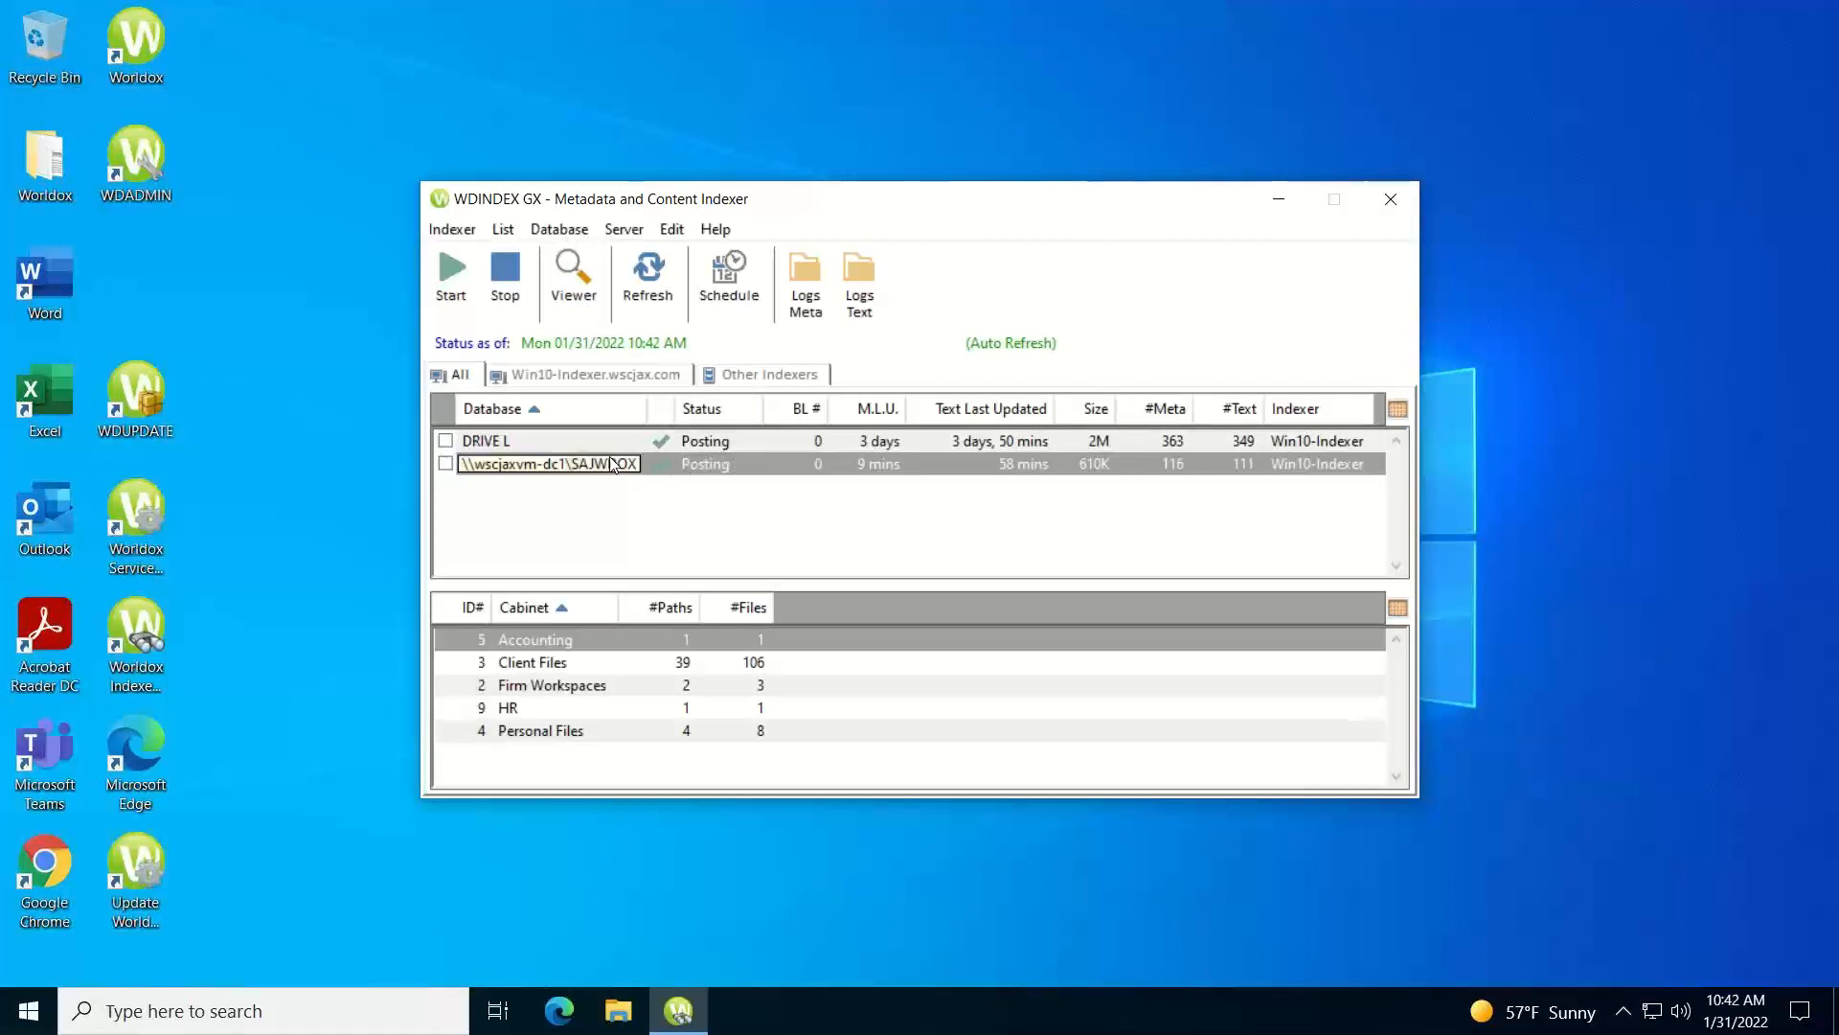
{"action": "left_click", "coordinate": [579, 304]}
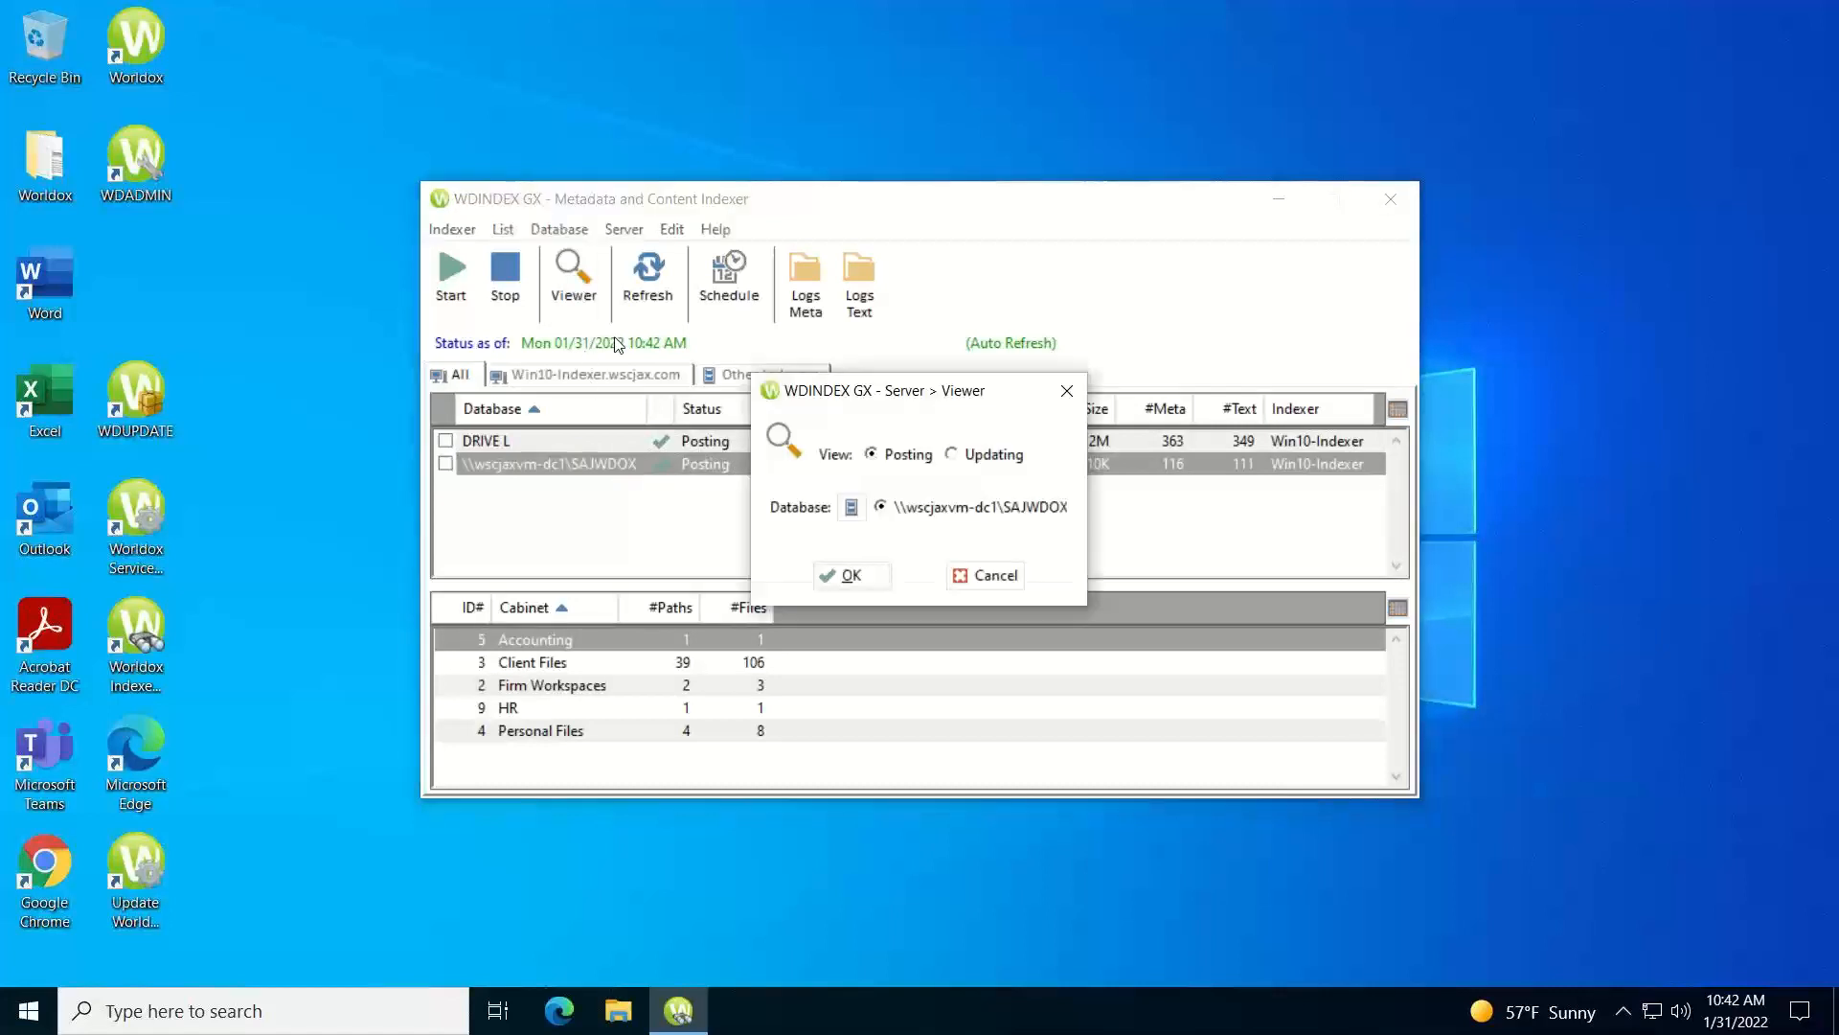
{"action": "left_click", "coordinate": [850, 576]}
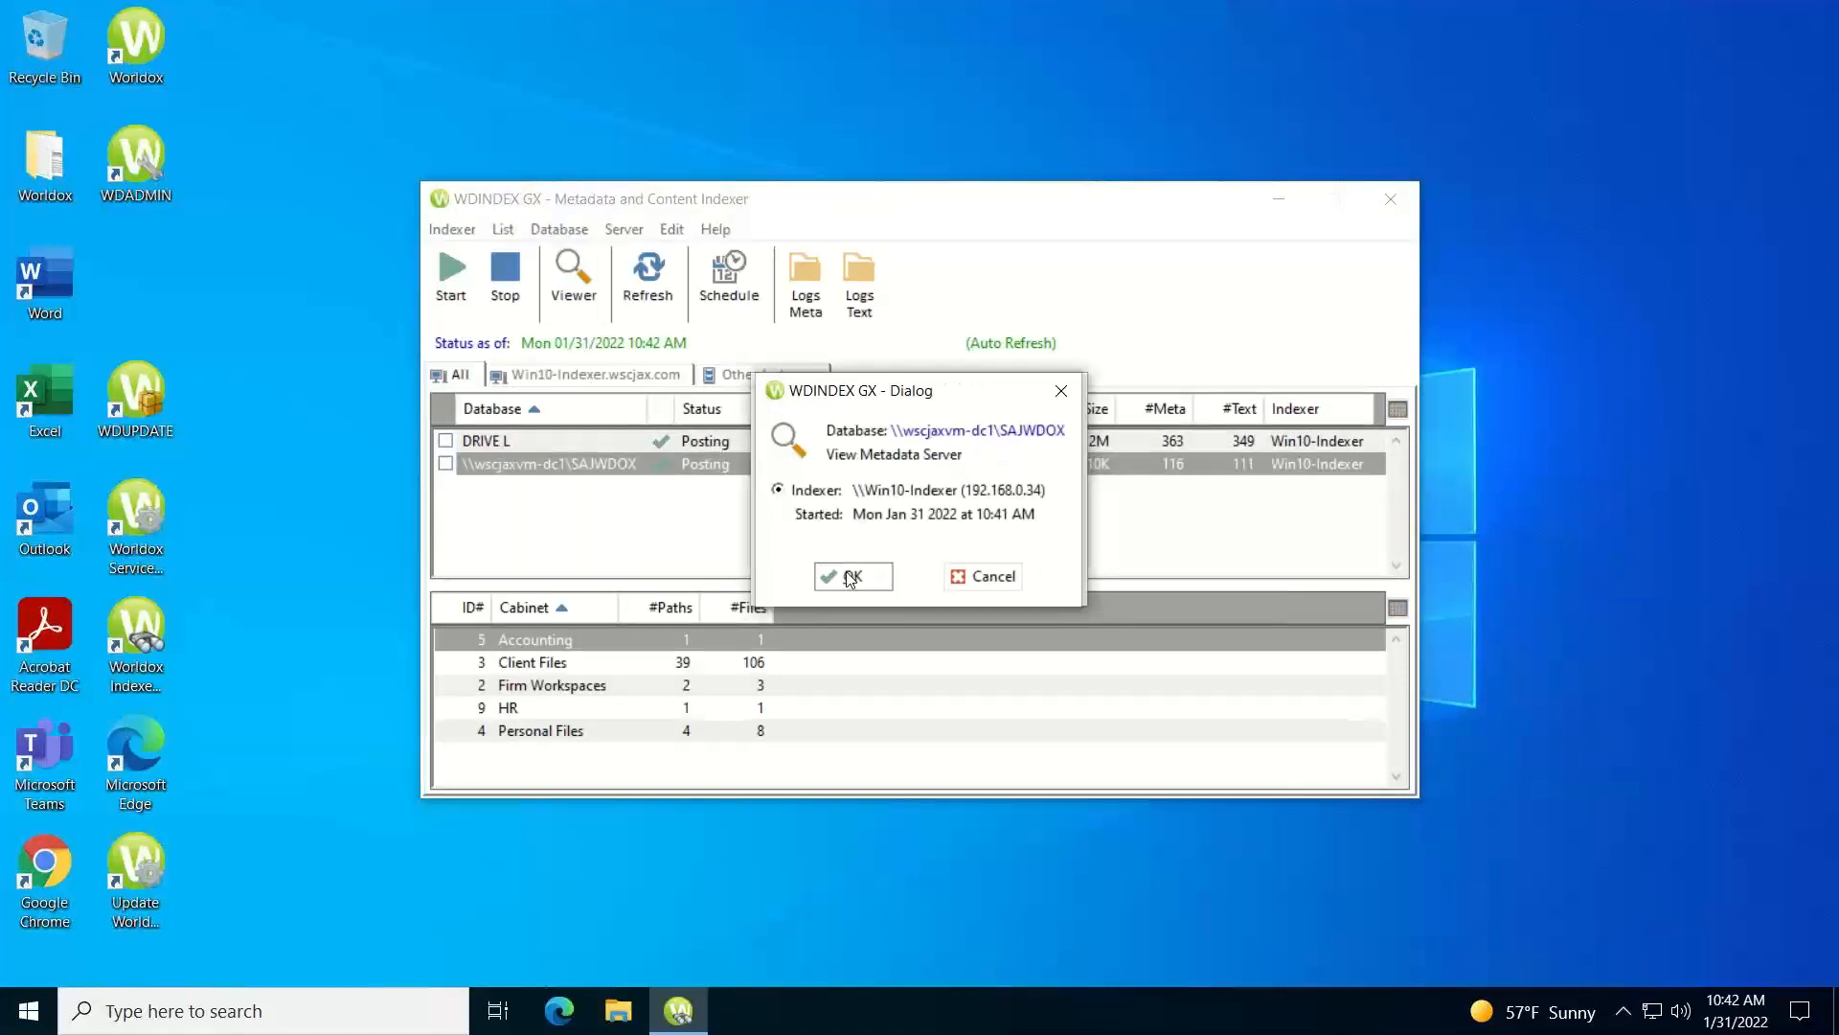
{"action": "left_click", "coordinate": [849, 576]}
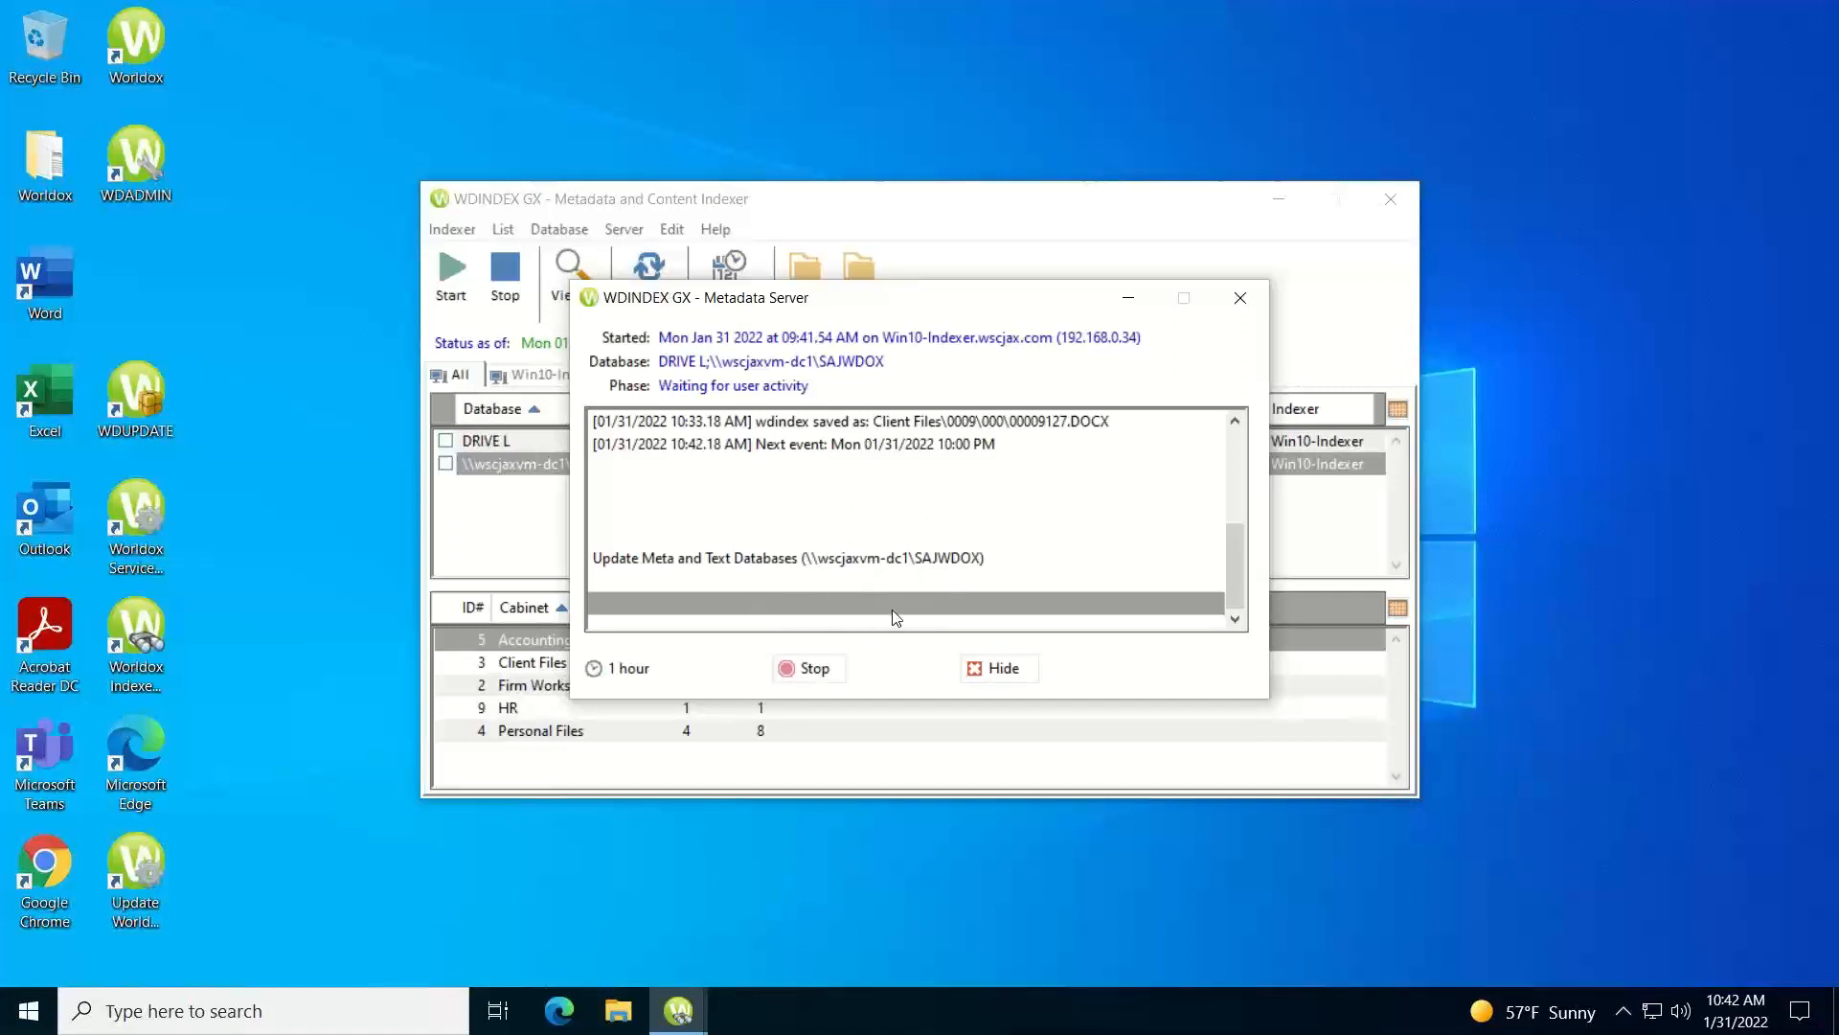
{"action": "left_click", "coordinate": [1003, 670]}
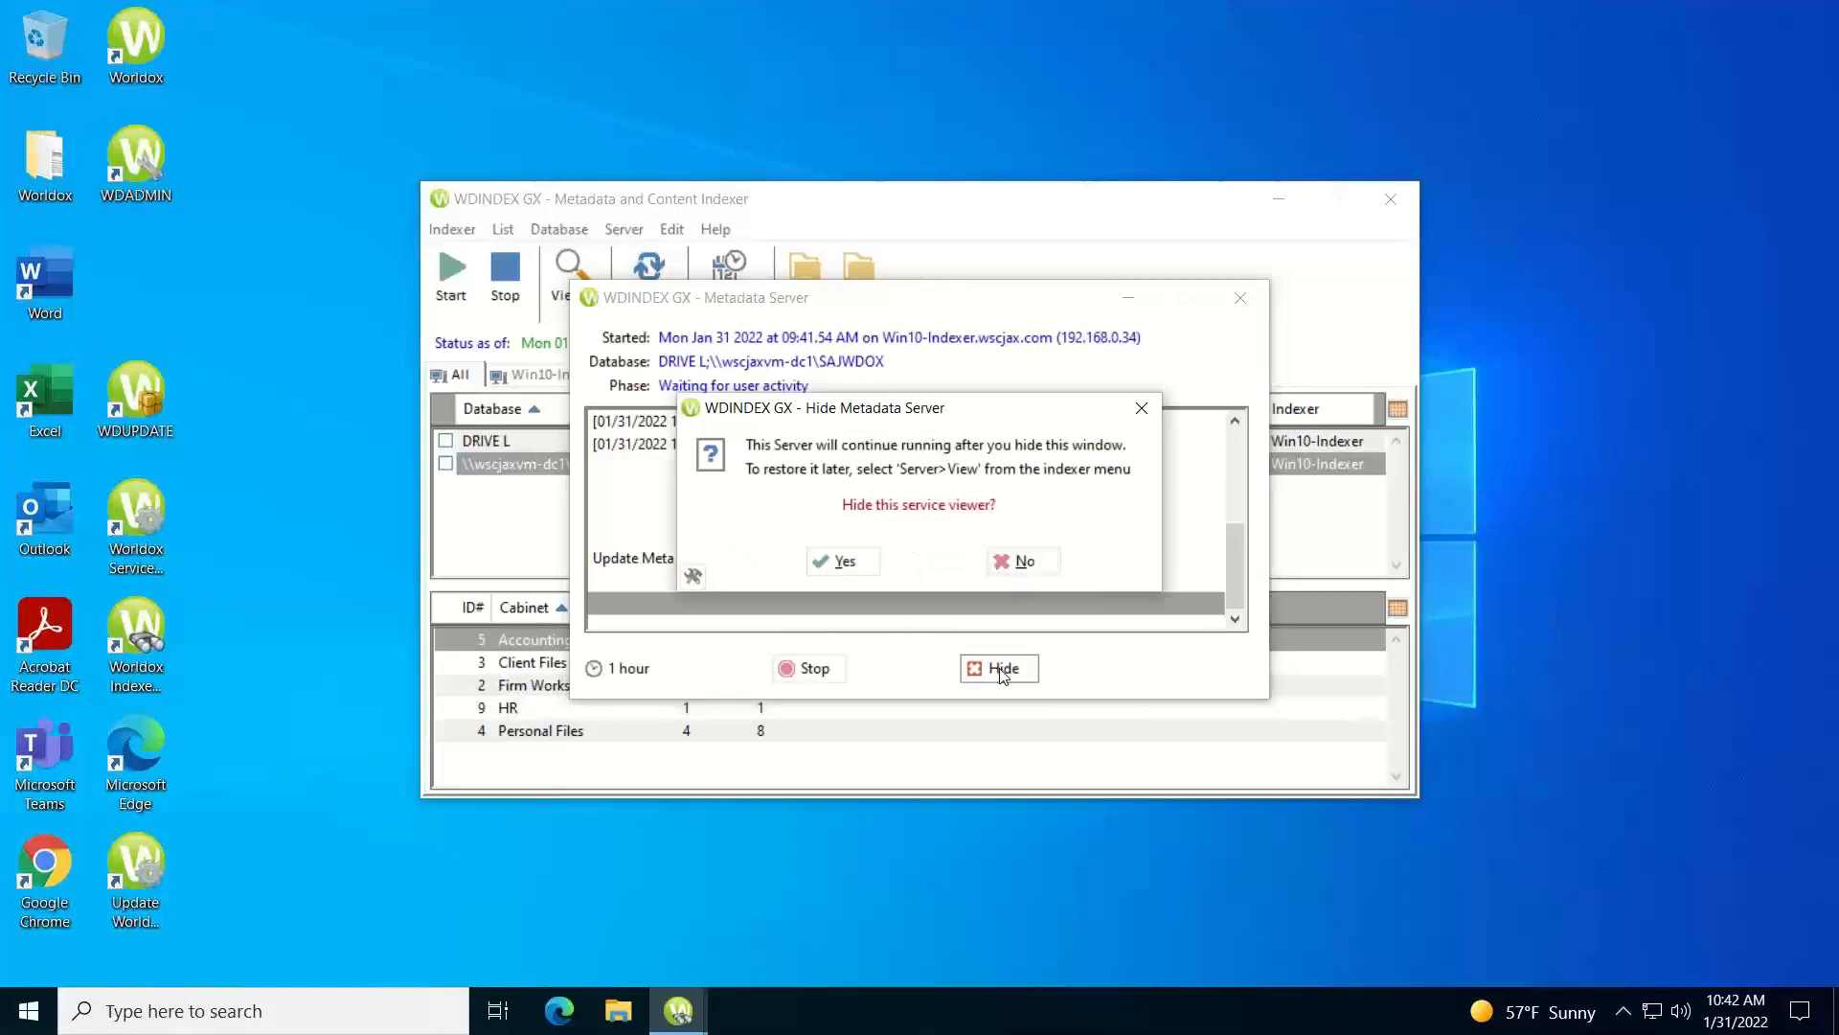
{"action": "left_click", "coordinate": [845, 563]}
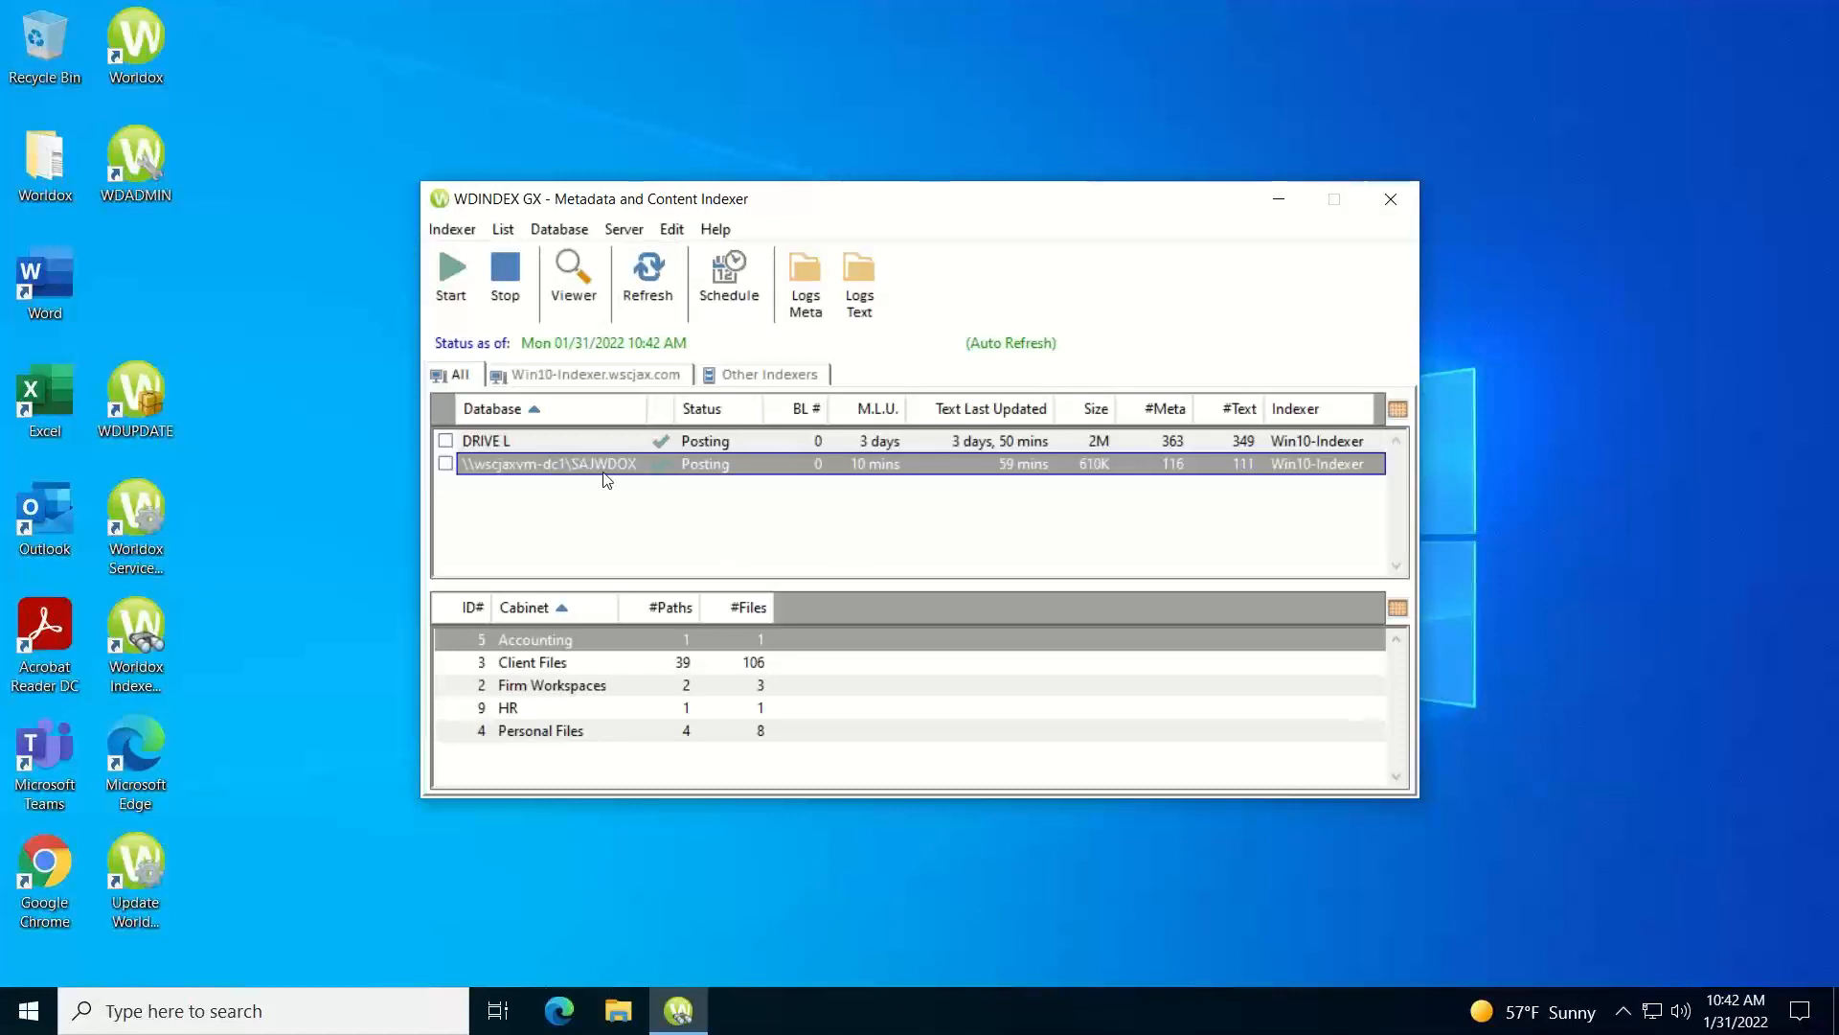
Review the run days, times and events of the scheduled indexing jobs, from the SAJWDOX update to the DRIVE L update, then close the schedule.
{"action": "left_click", "coordinate": [733, 293]}
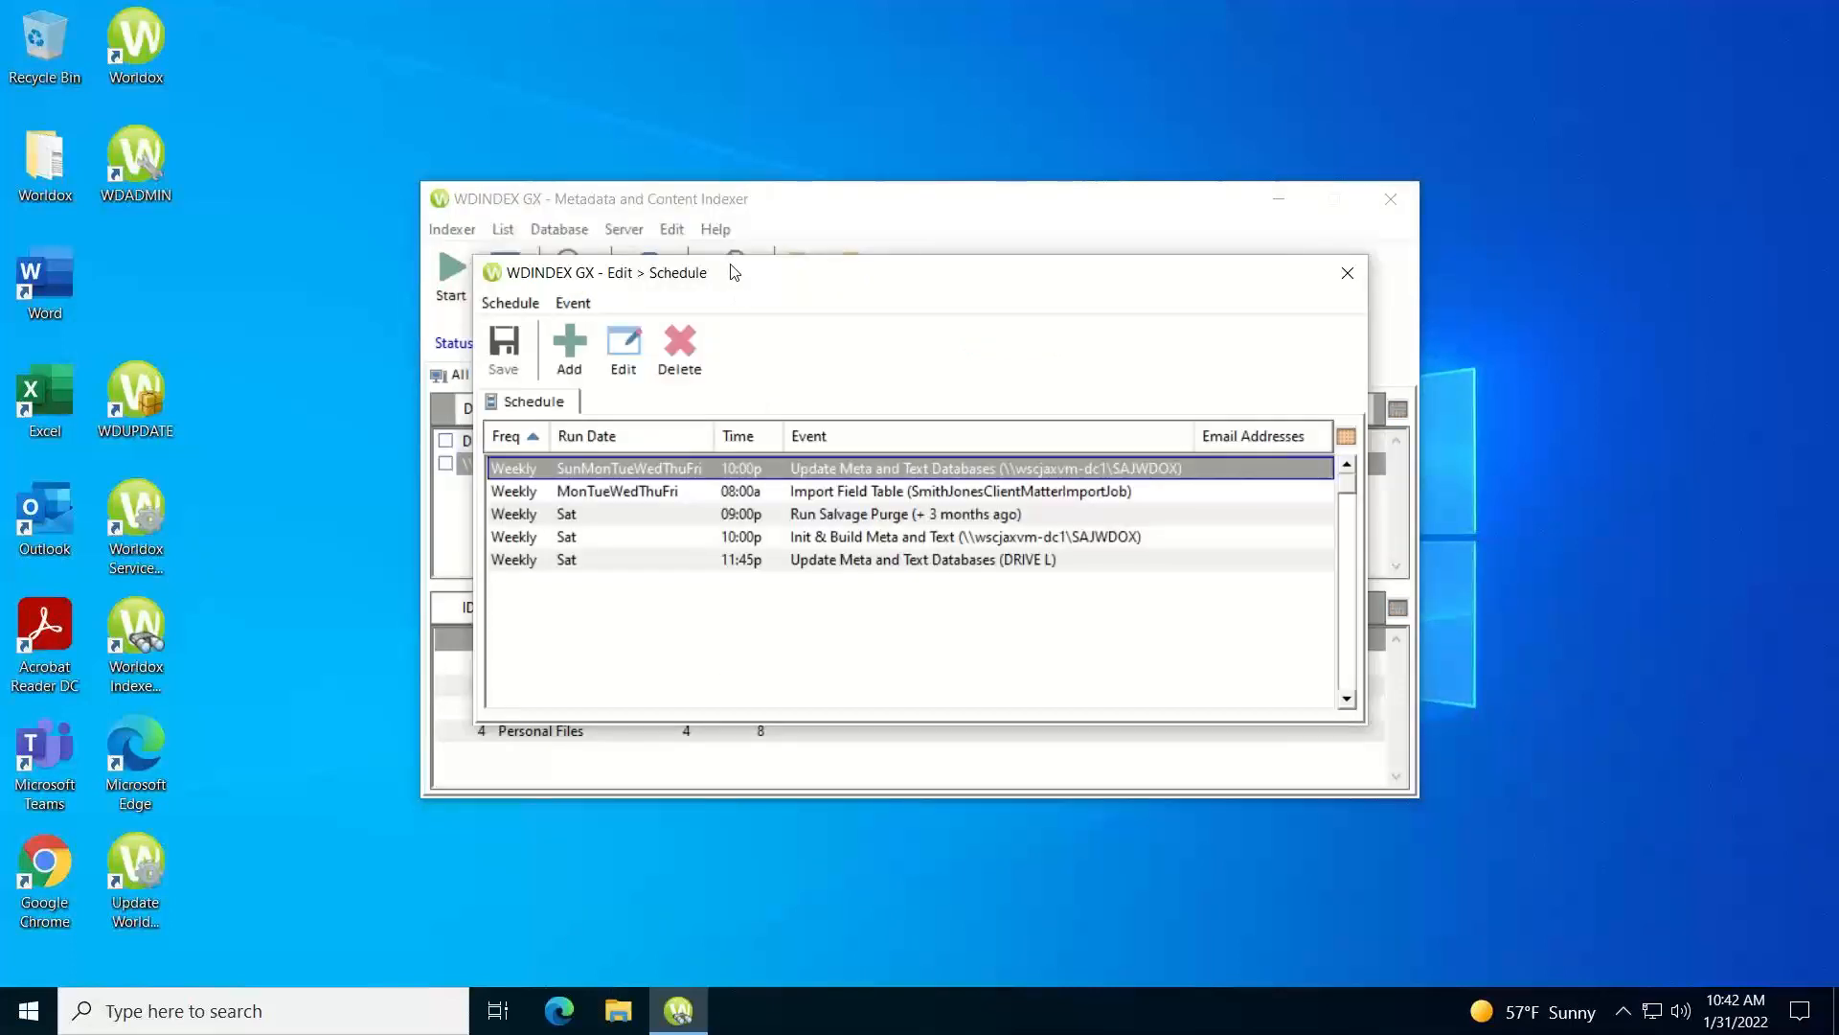
{"action": "left_click_drag", "start_coordinate": [732, 286], "coordinate": [787, 294]}
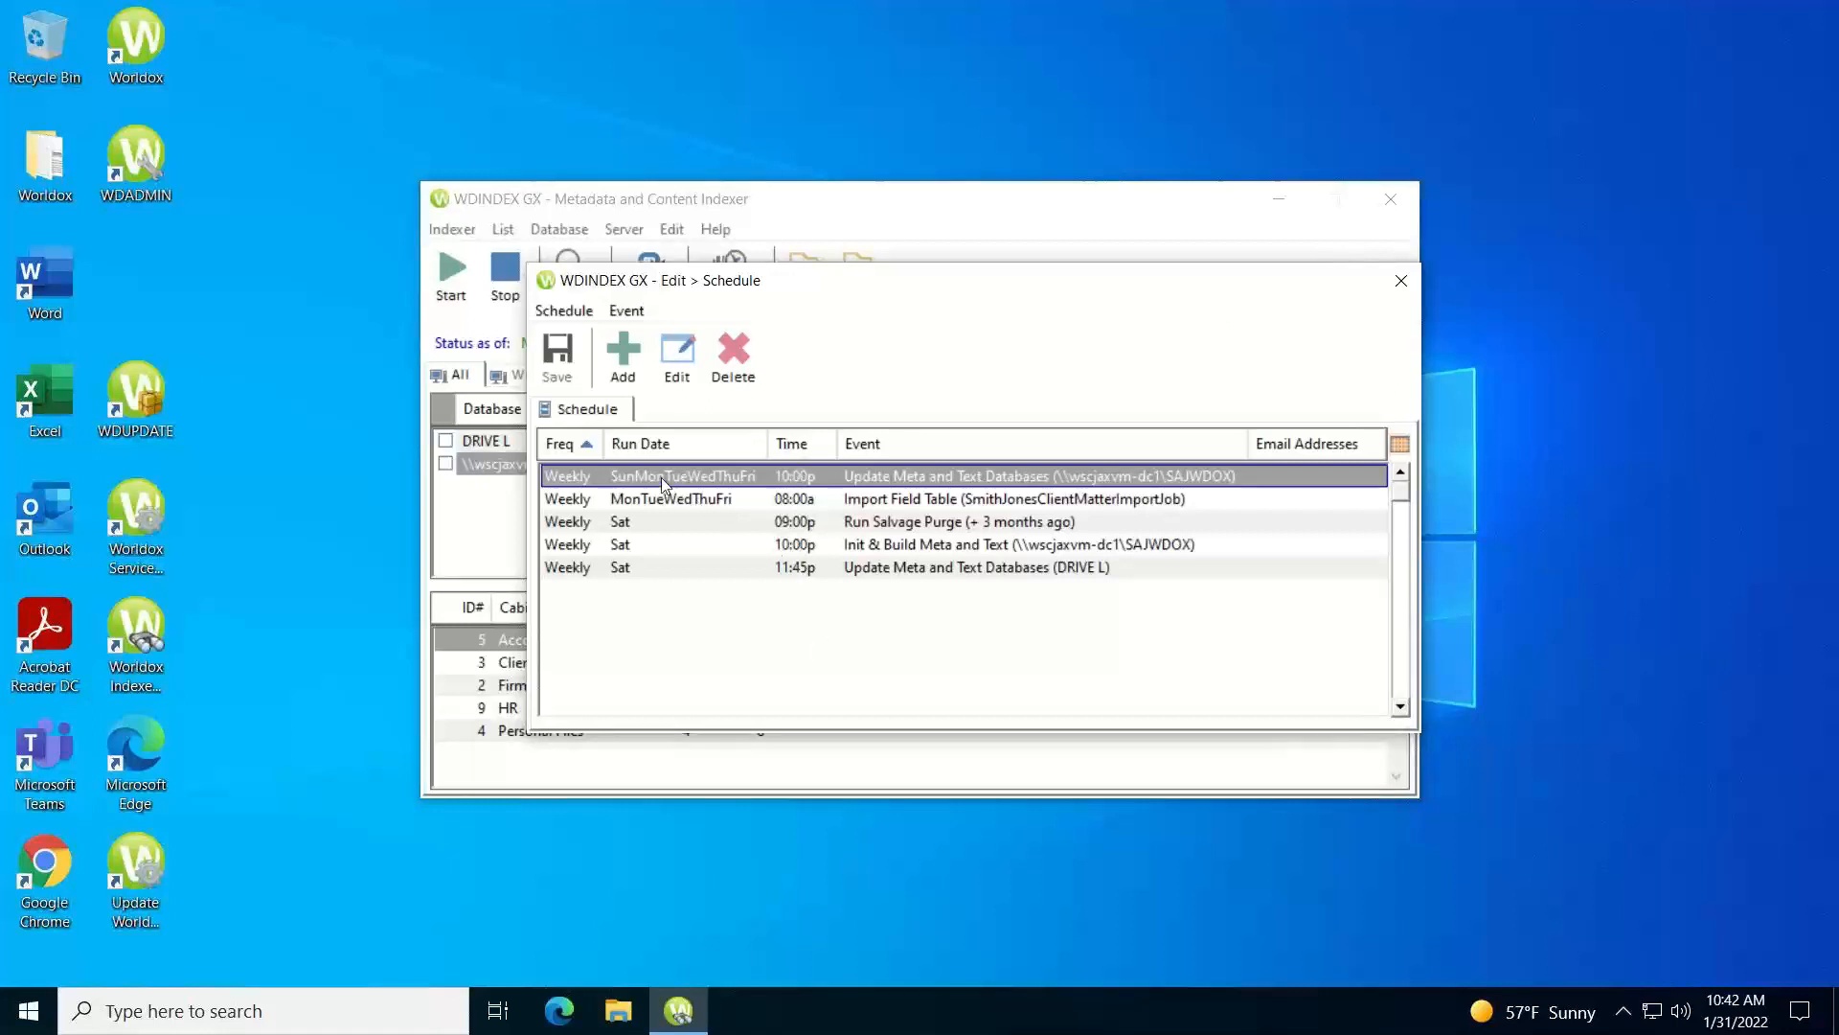
{"action": "left_click", "coordinate": [750, 482]}
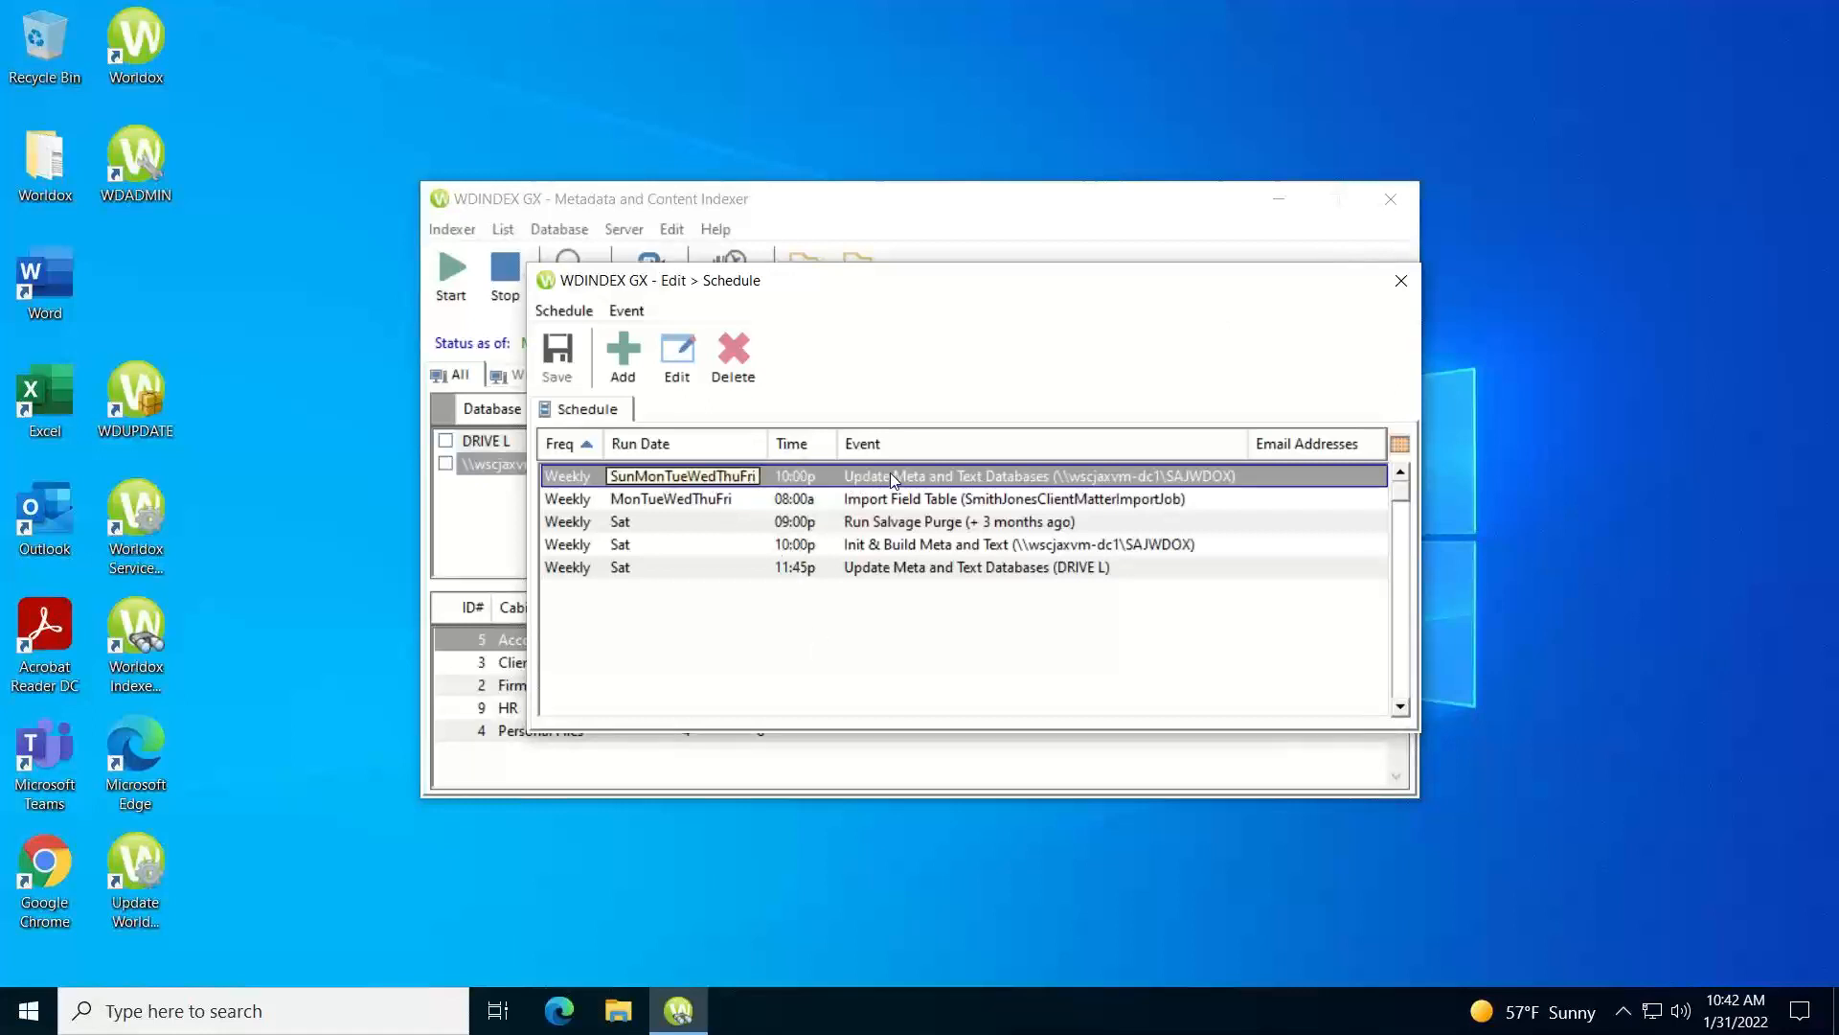
{"action": "left_click", "coordinate": [814, 476]}
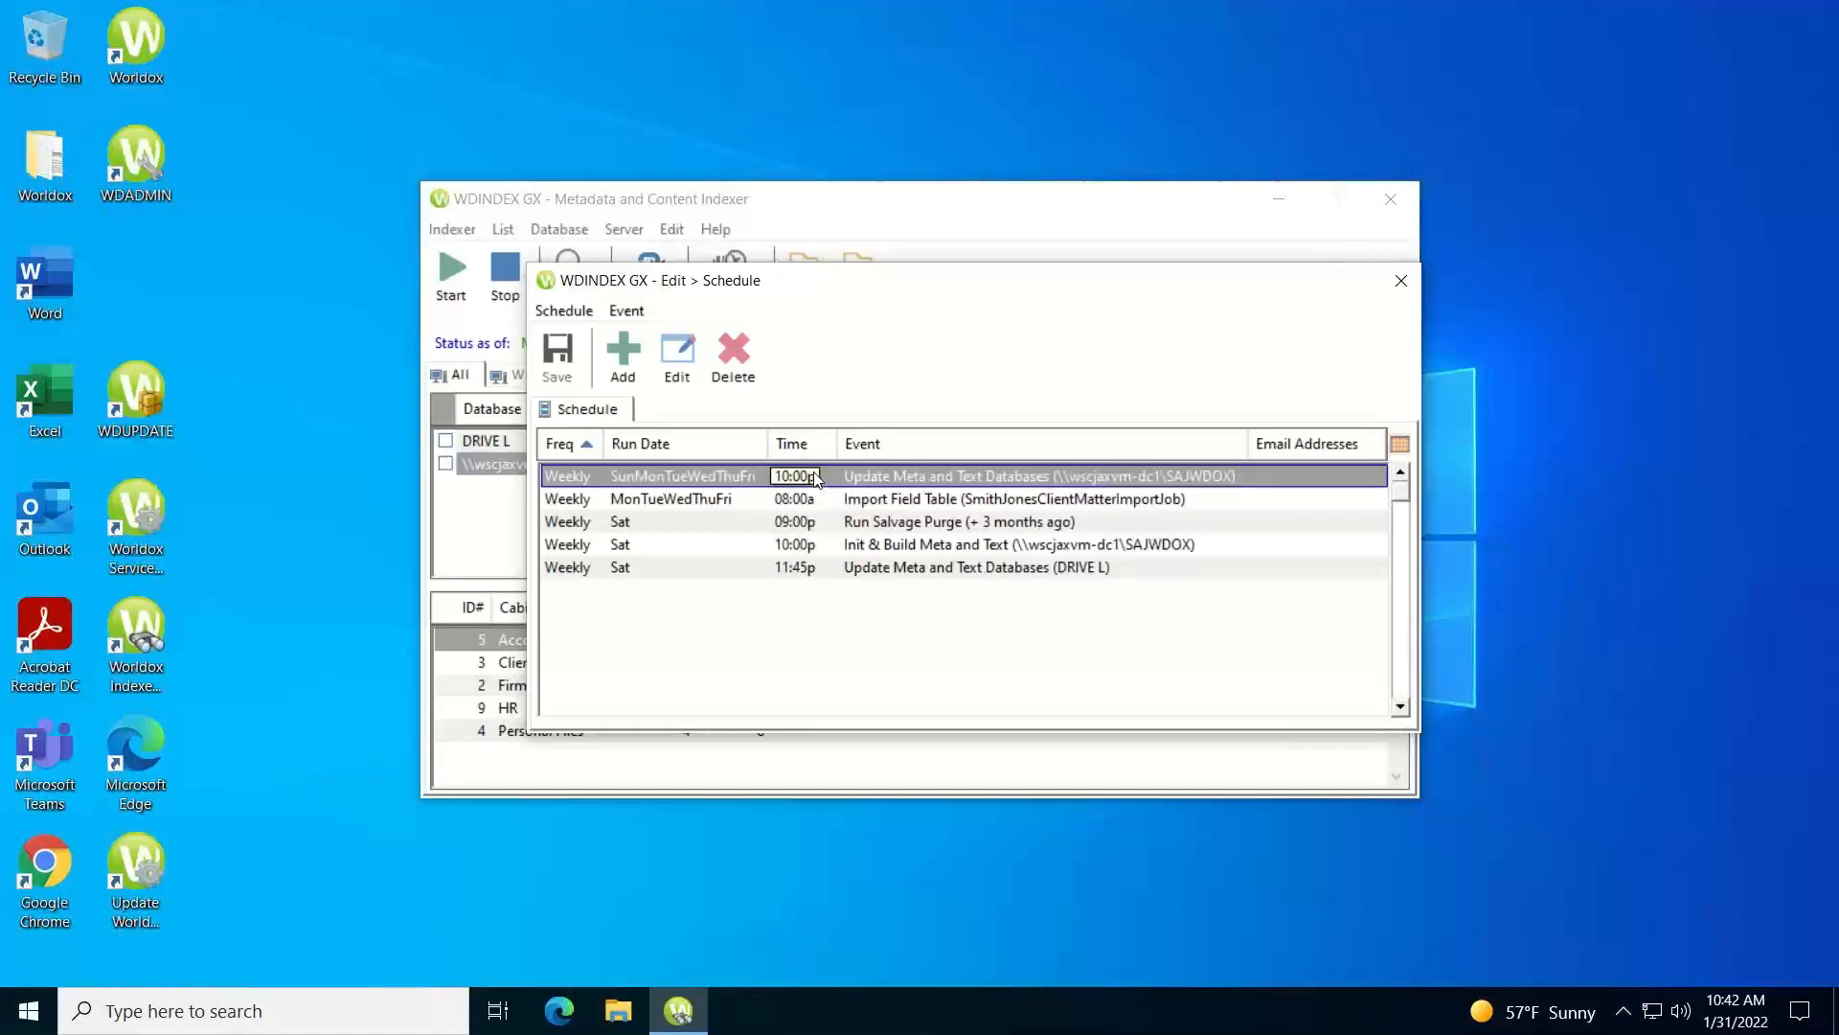
{"action": "left_click", "coordinate": [687, 500]}
{"action": "left_click", "coordinate": [855, 504]}
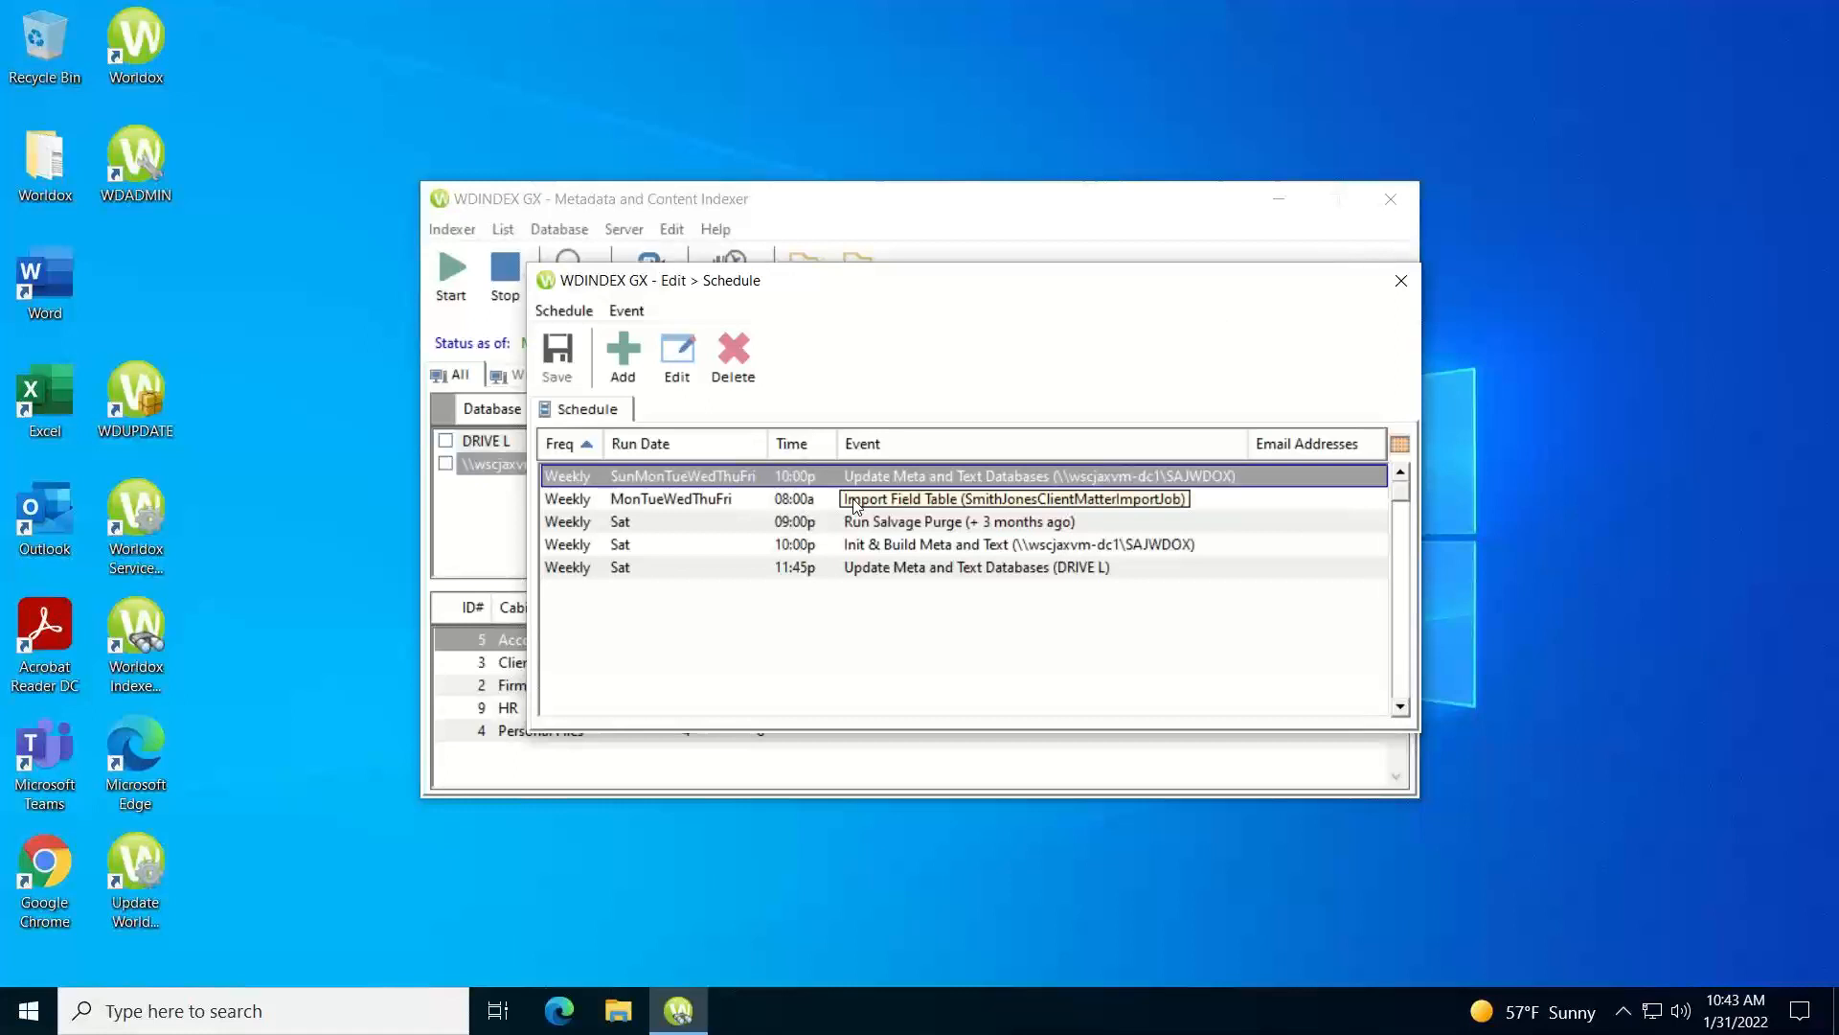
{"action": "left_click", "coordinate": [728, 502]}
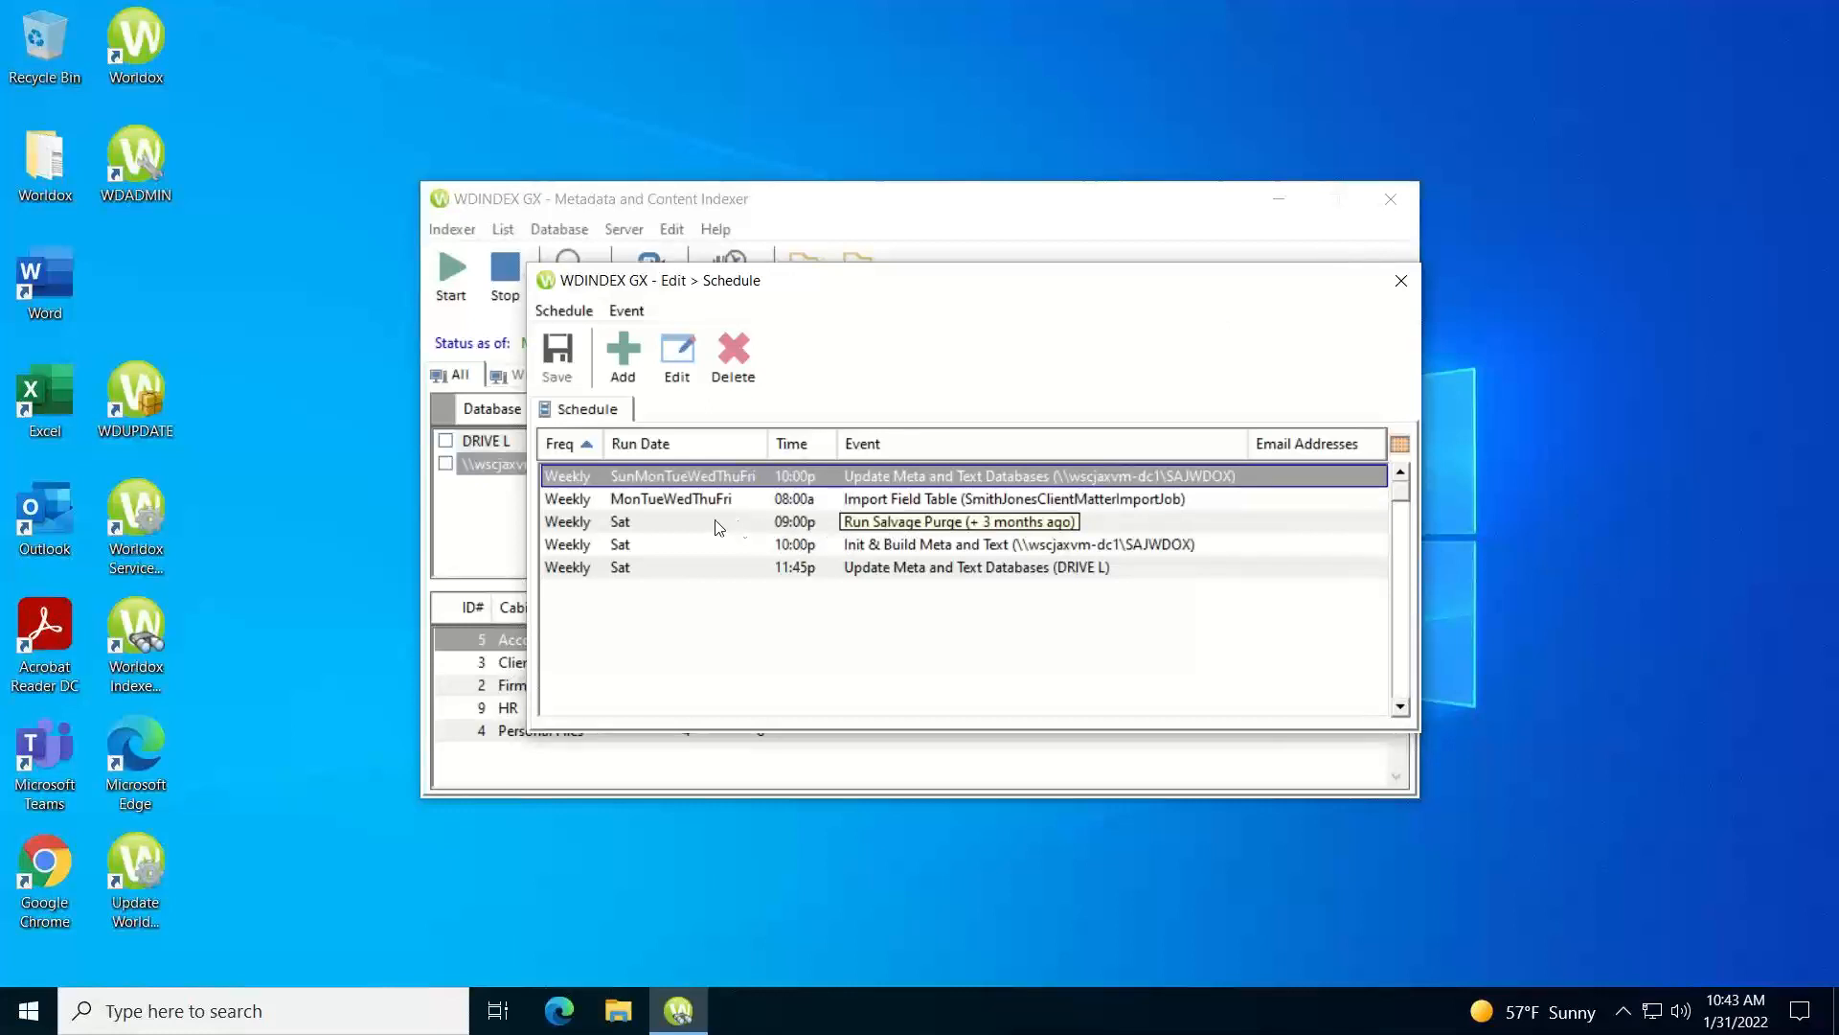
{"action": "left_click", "coordinate": [631, 526]}
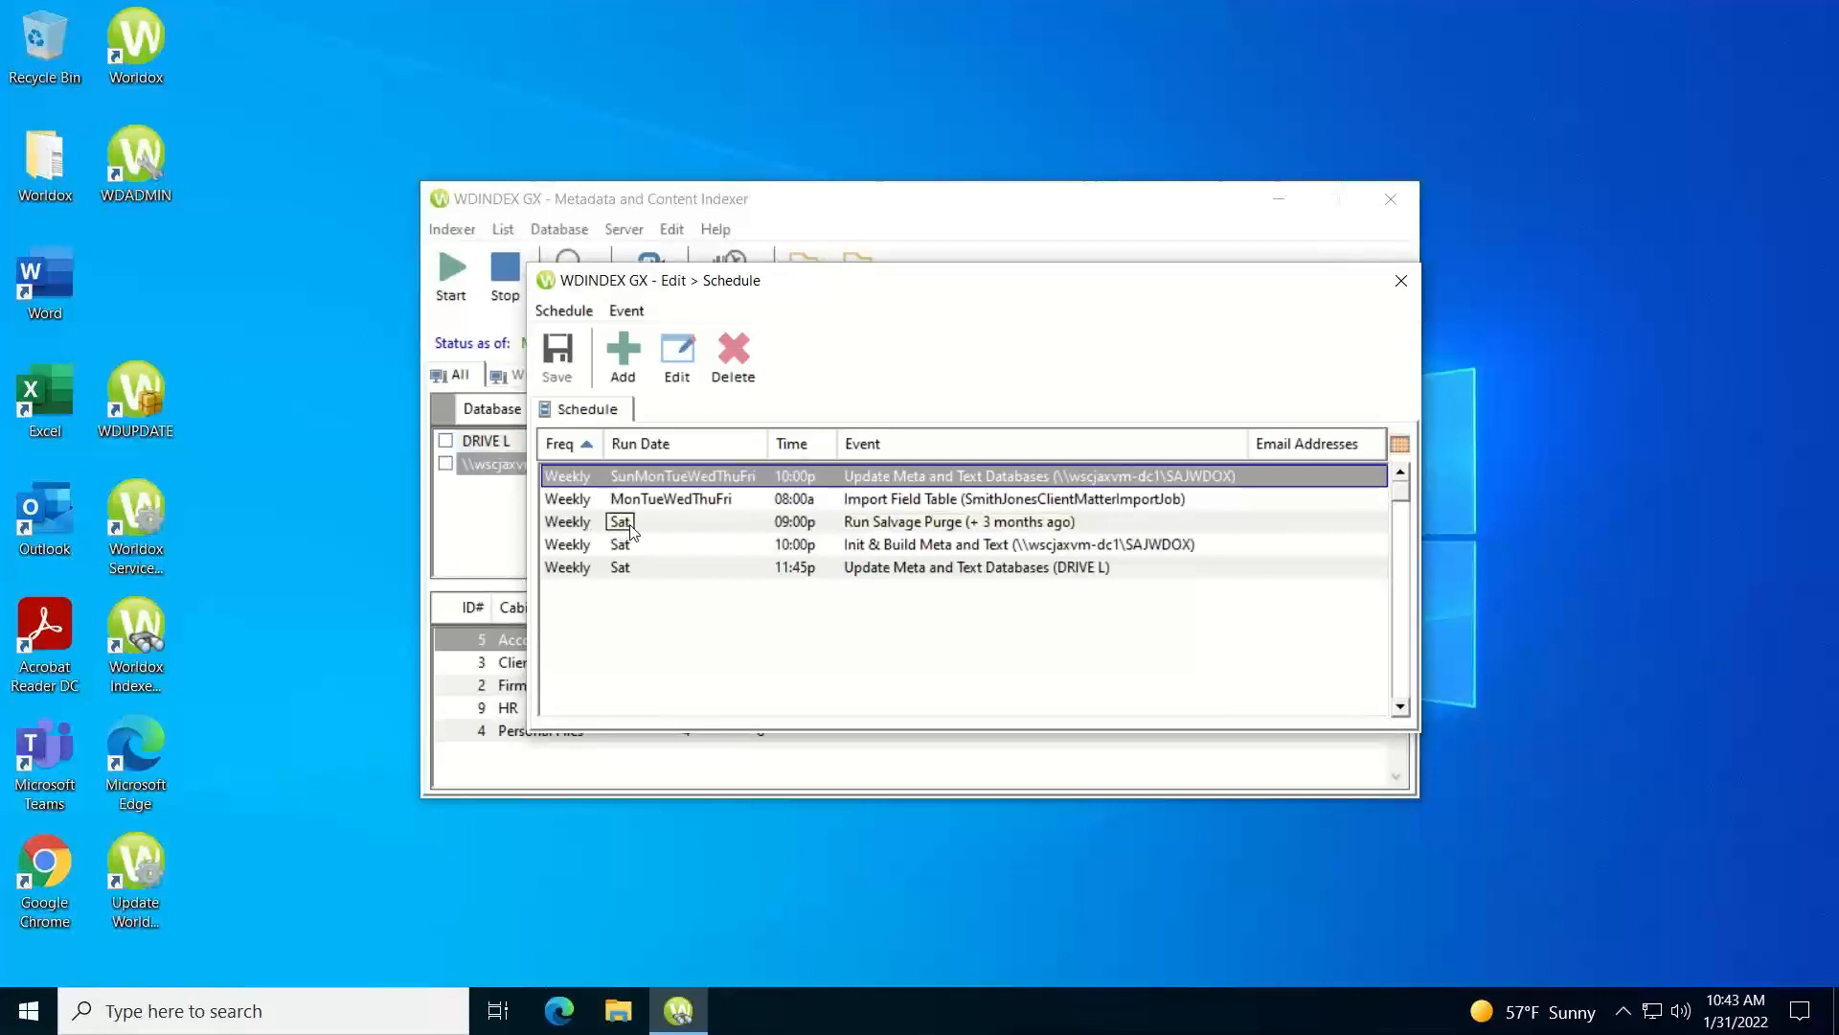
{"action": "left_click", "coordinate": [705, 567]}
{"action": "left_click", "coordinate": [837, 567]}
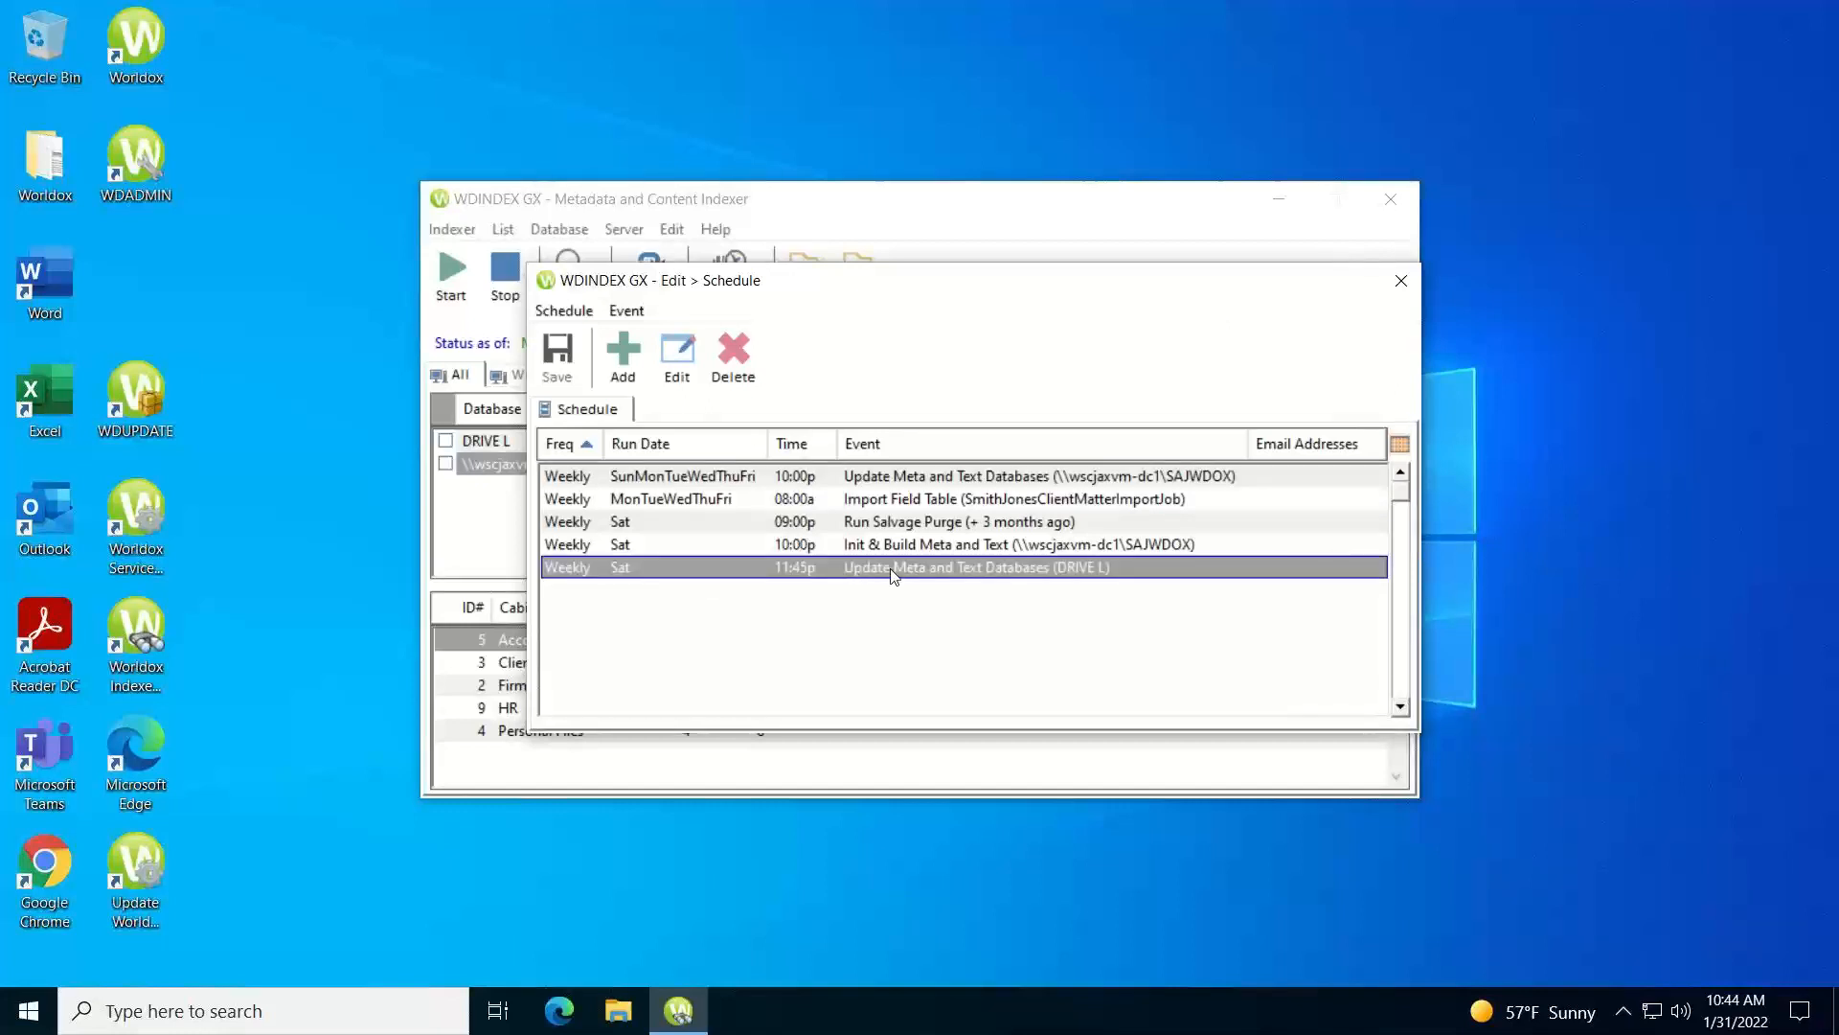
{"action": "left_click", "coordinate": [785, 567]}
{"action": "left_click", "coordinate": [1400, 284]}
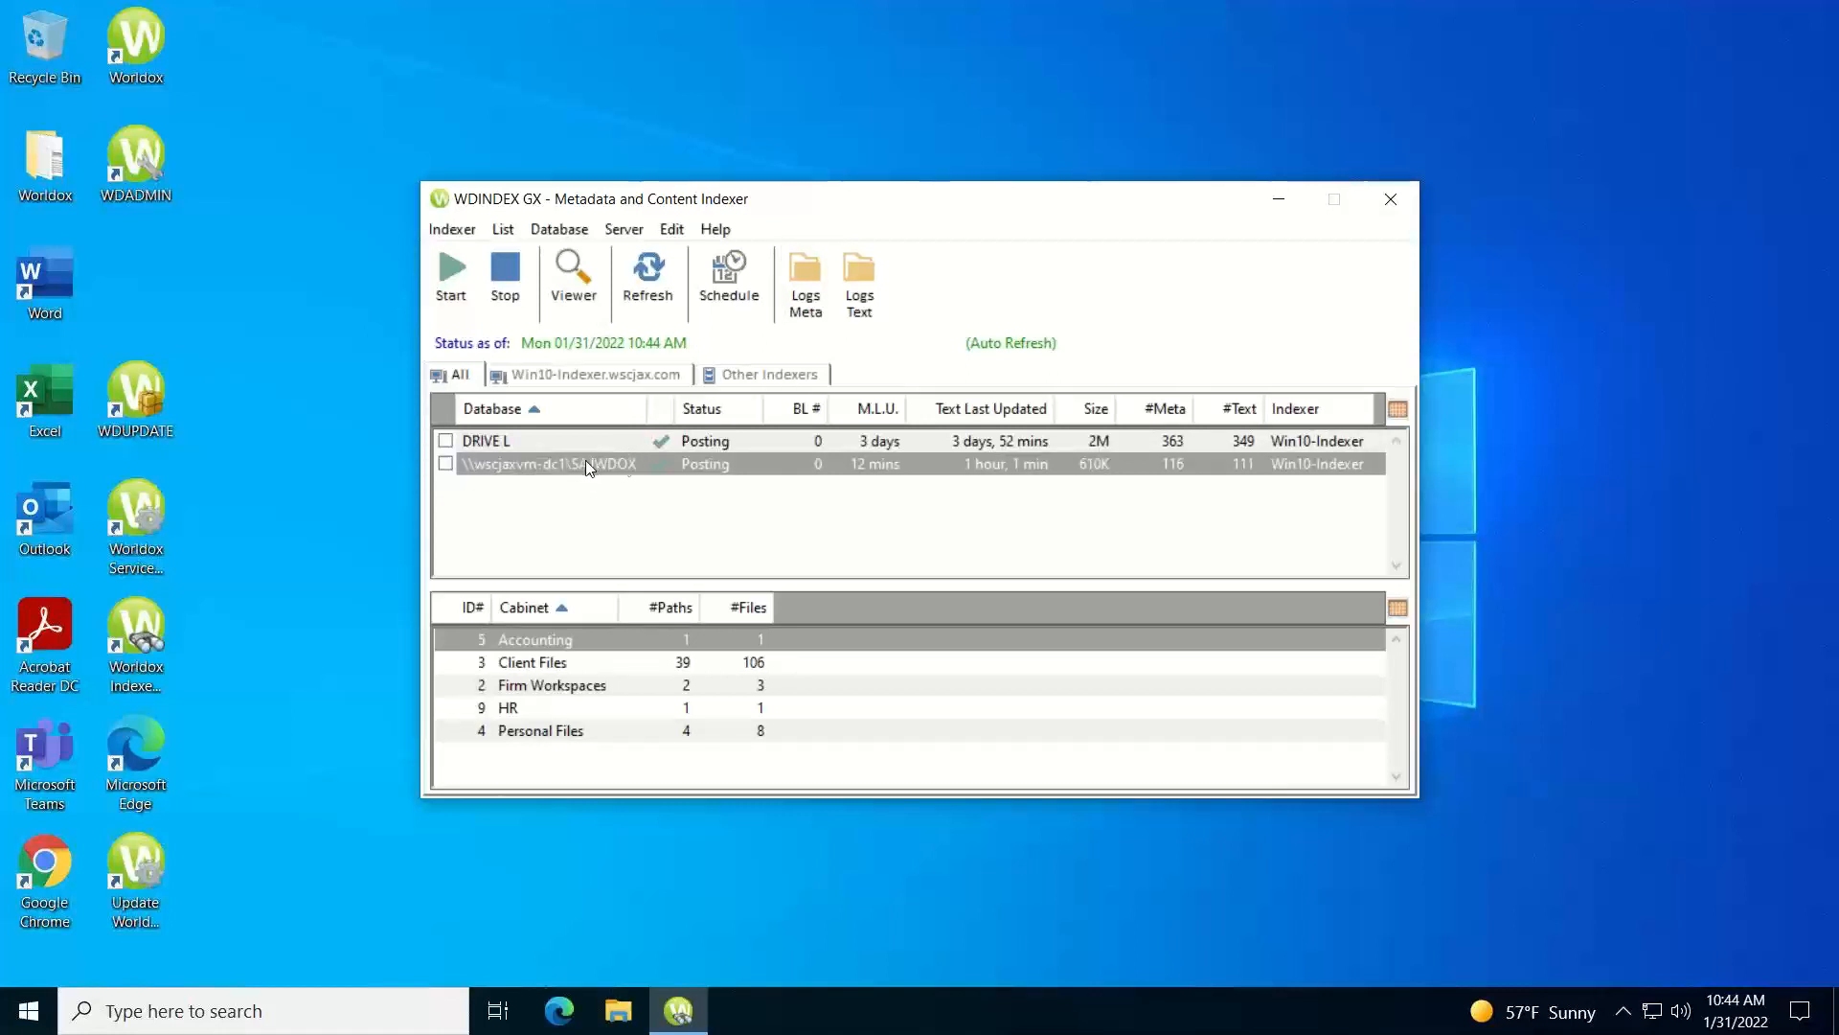
Read the newest metadata indexing log, dated 1/31/2022, for \\wscjaxvm-dc1\SAJWDOX, then close it and its LOGS folder.
{"action": "left_click", "coordinate": [807, 299]}
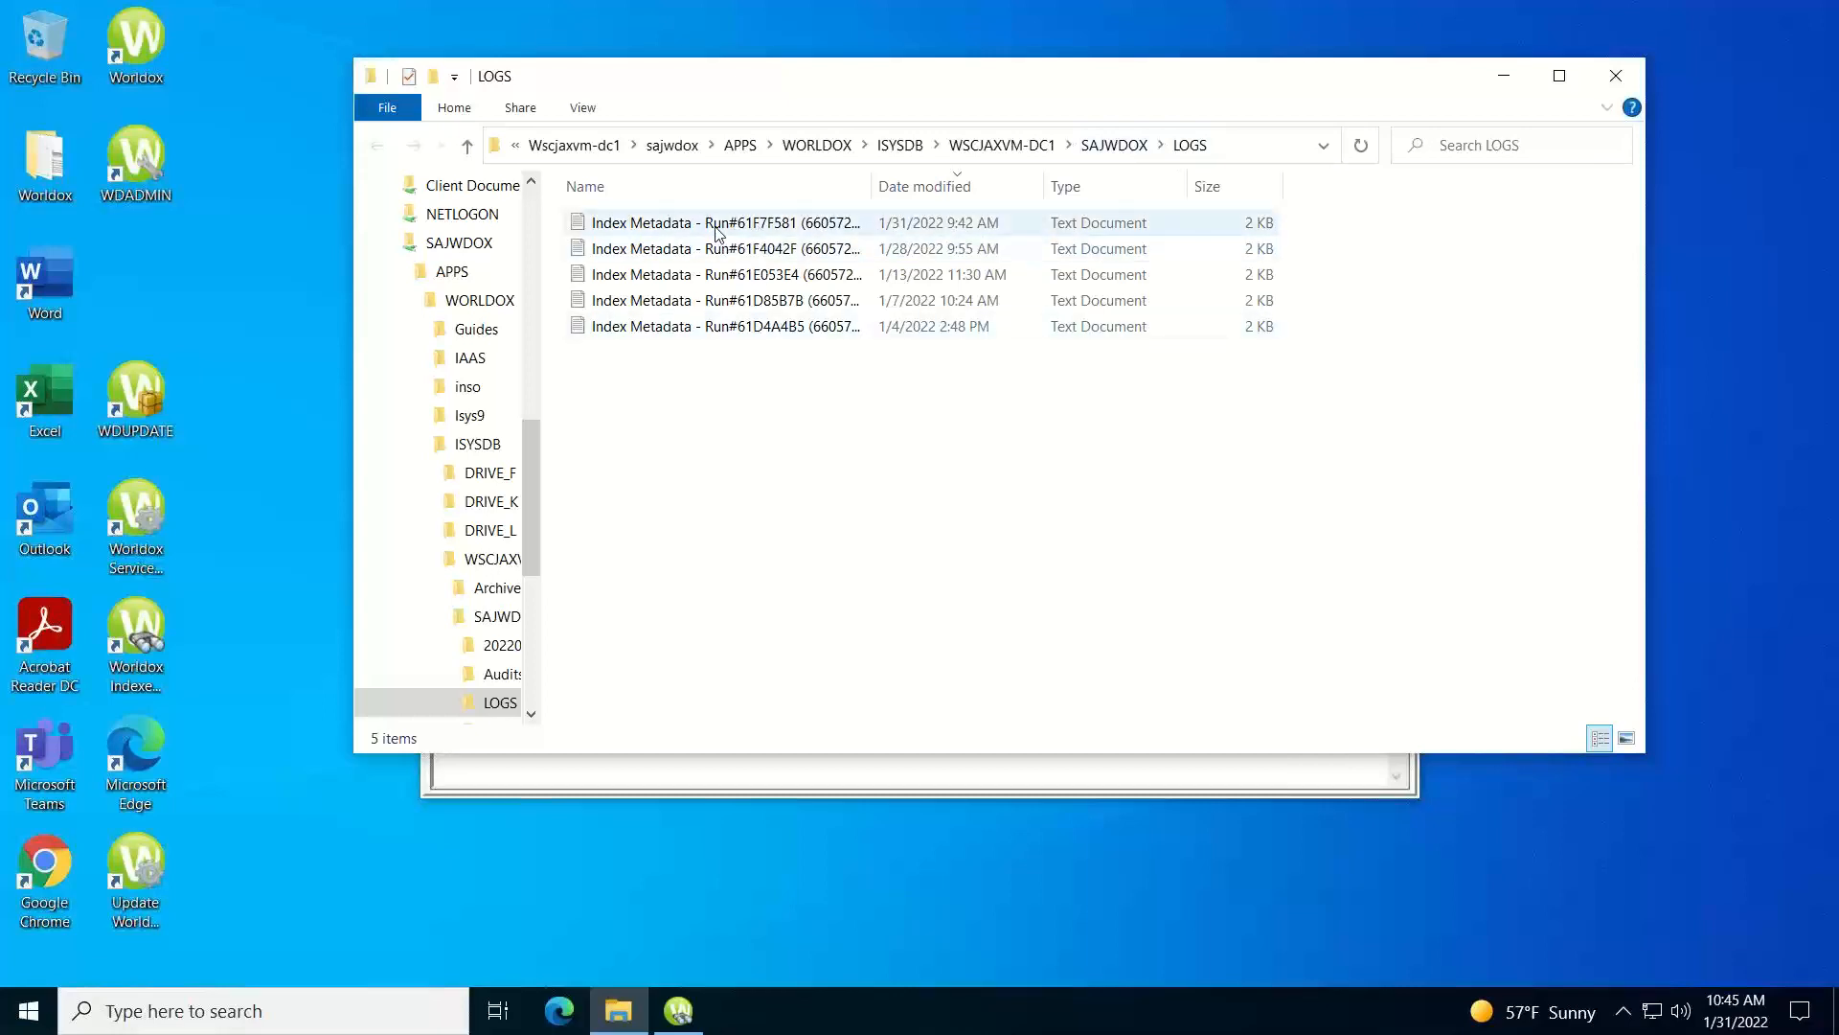
{"action": "left_click", "coordinate": [717, 229]}
{"action": "double_click", "coordinate": [716, 230]}
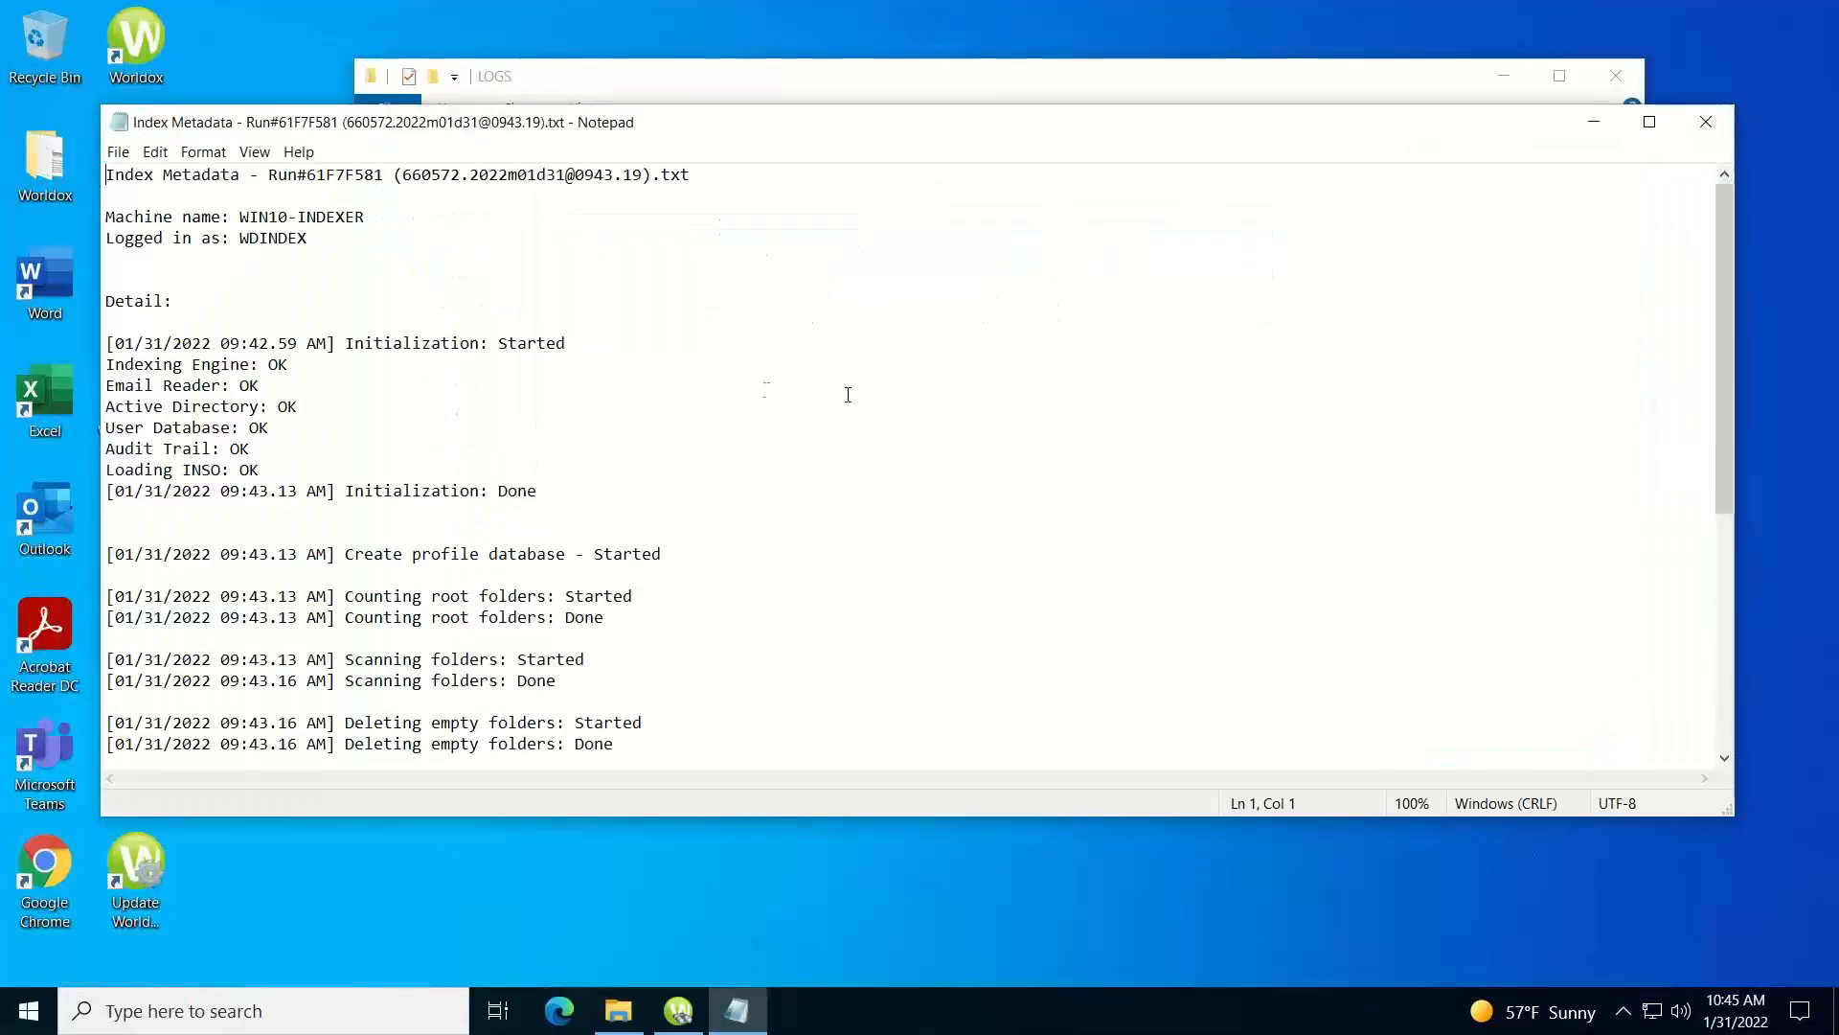
{"action": "mouse_move", "coordinate": [1721, 290]}
{"action": "left_mouse_down"}
{"action": "mouse_move", "coordinate": [1762, 583]}
{"action": "mouse_move", "coordinate": [1716, 290]}
{"action": "left_mouse_up"}
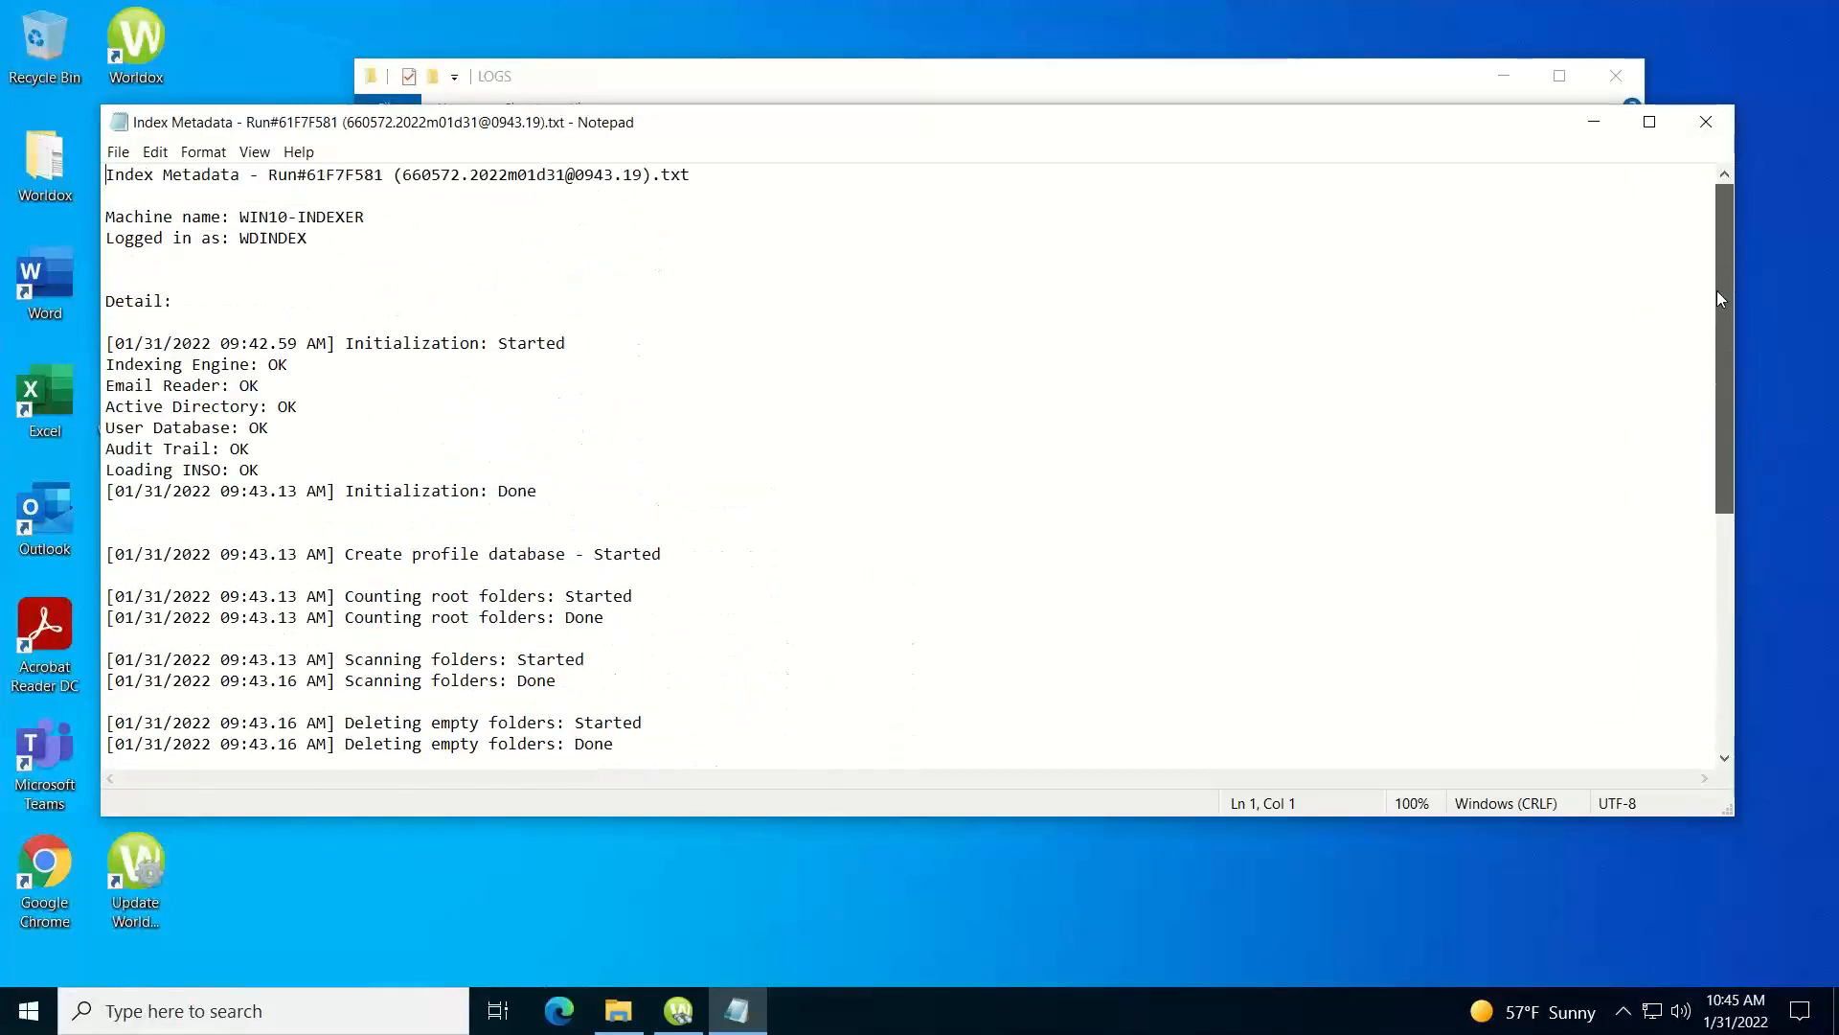
{"action": "left_click", "coordinate": [1706, 123]}
{"action": "left_click", "coordinate": [1616, 76]}
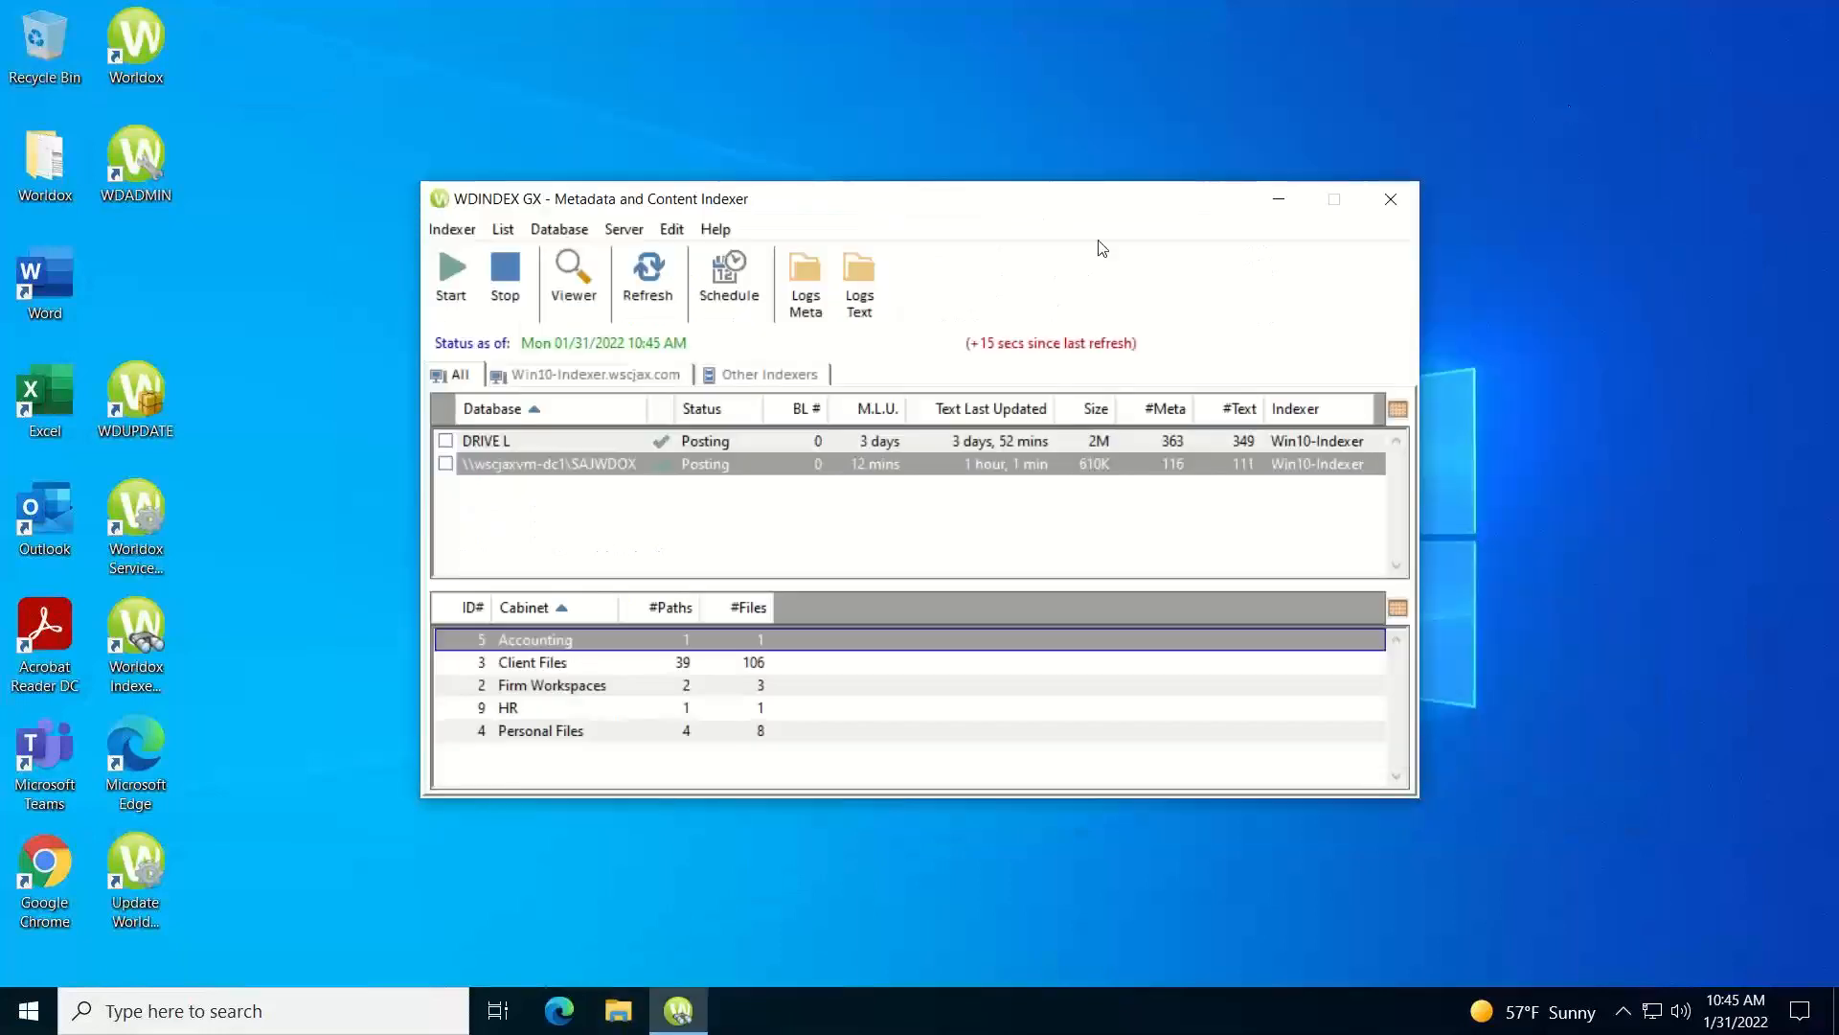
Read through the newest text indexing log, dated 1/31/2022, for \\wscjaxvm-dc1\SAJWDOX, then close it and its LOGS folder.
{"action": "left_click", "coordinate": [860, 288]}
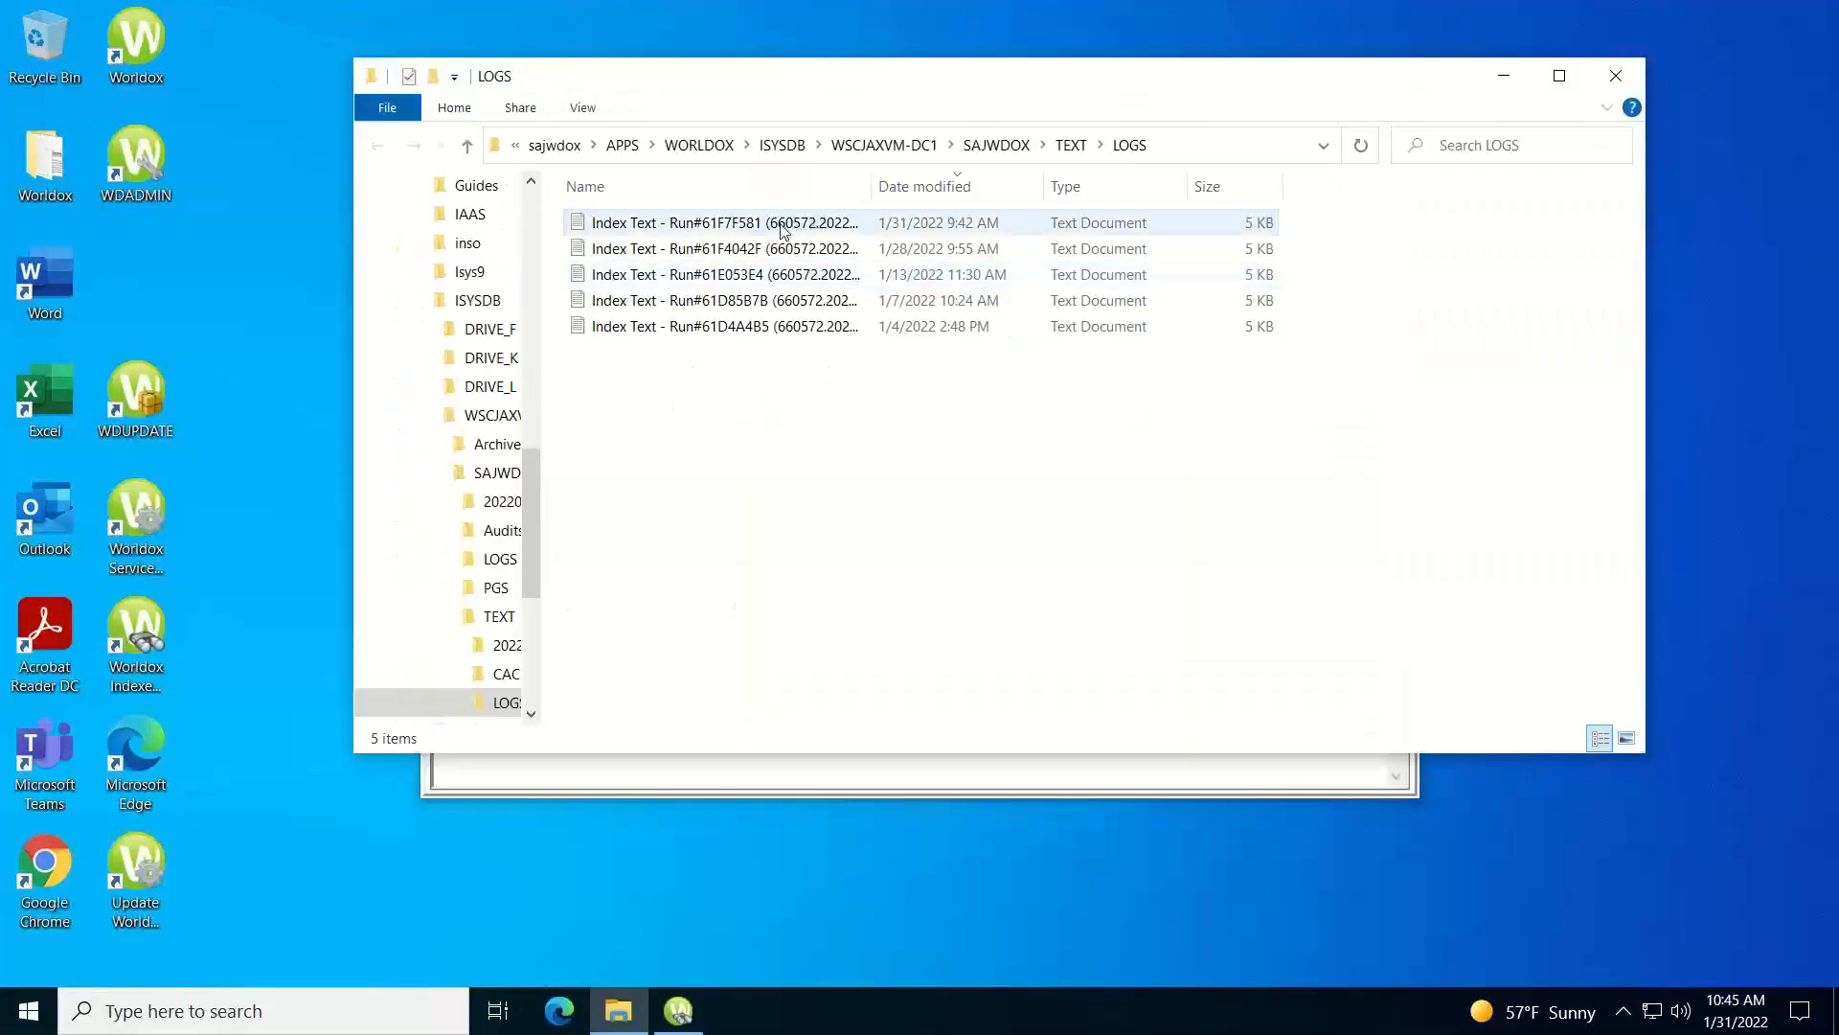
{"action": "left_click", "coordinate": [780, 222]}
{"action": "double_click", "coordinate": [779, 223]}
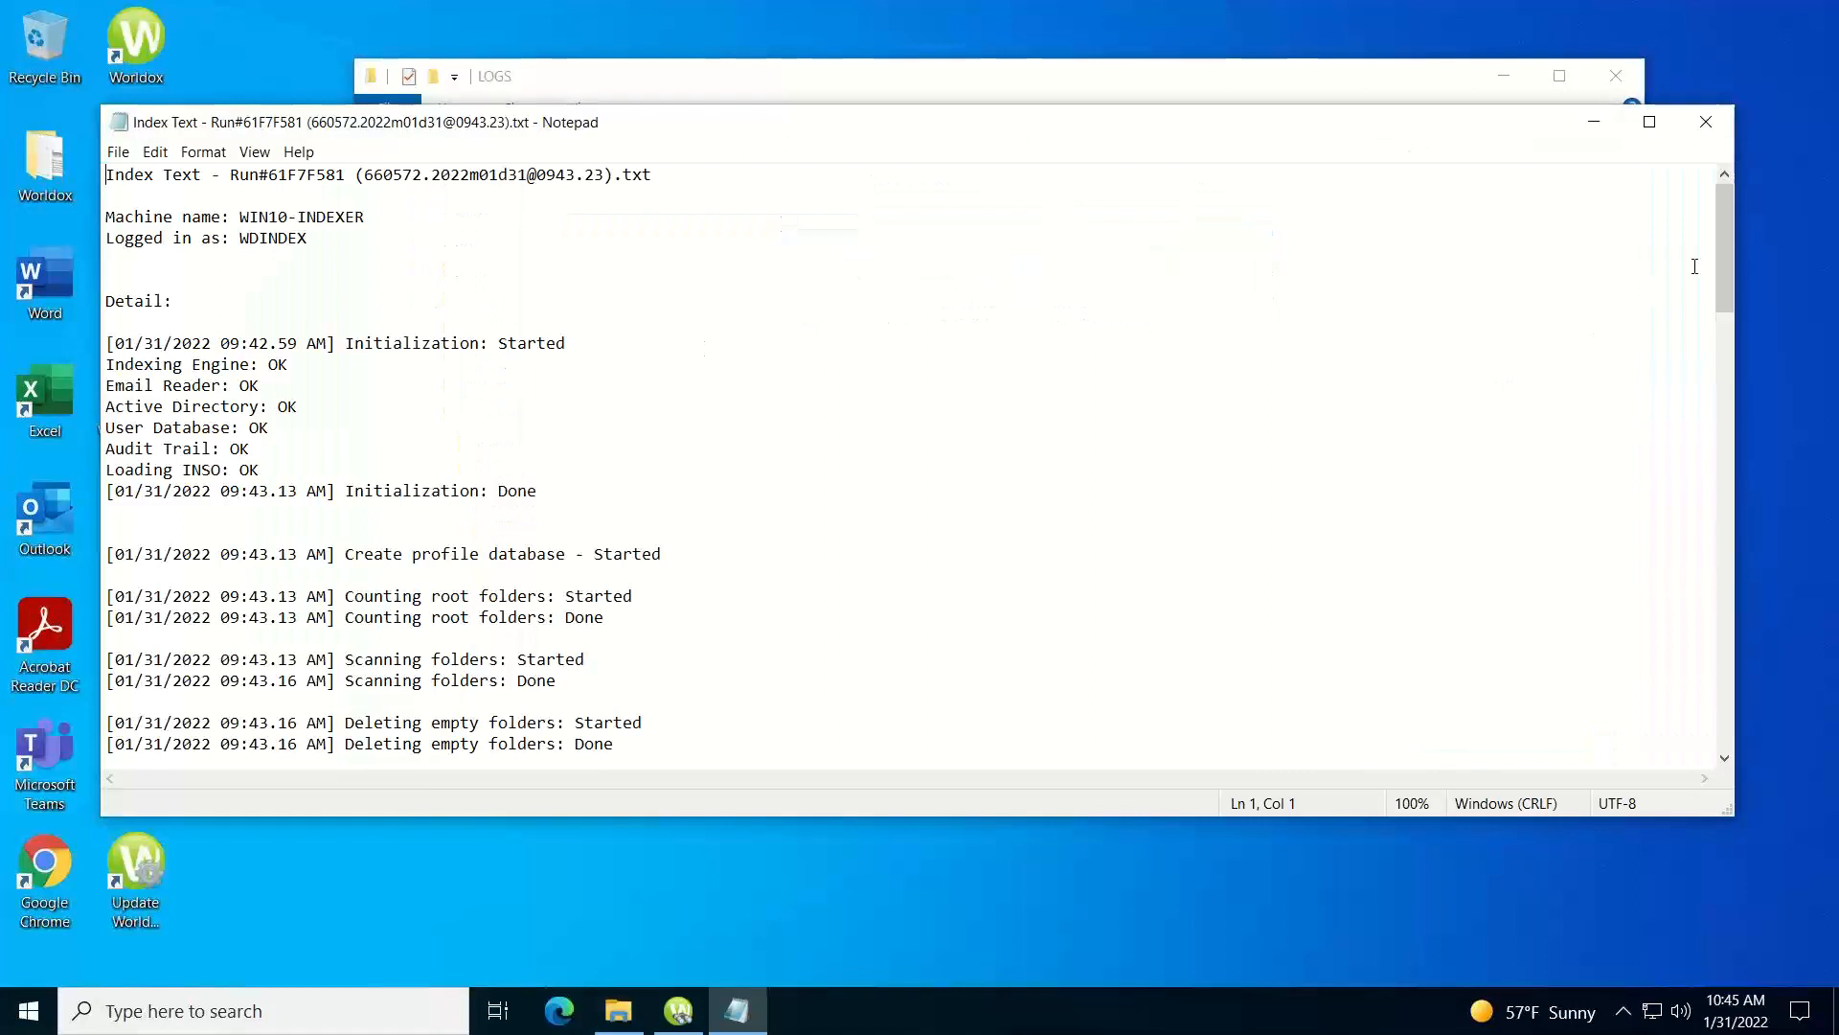
{"action": "left_click_drag", "start_coordinate": [1721, 249], "coordinate": [1770, 602]}
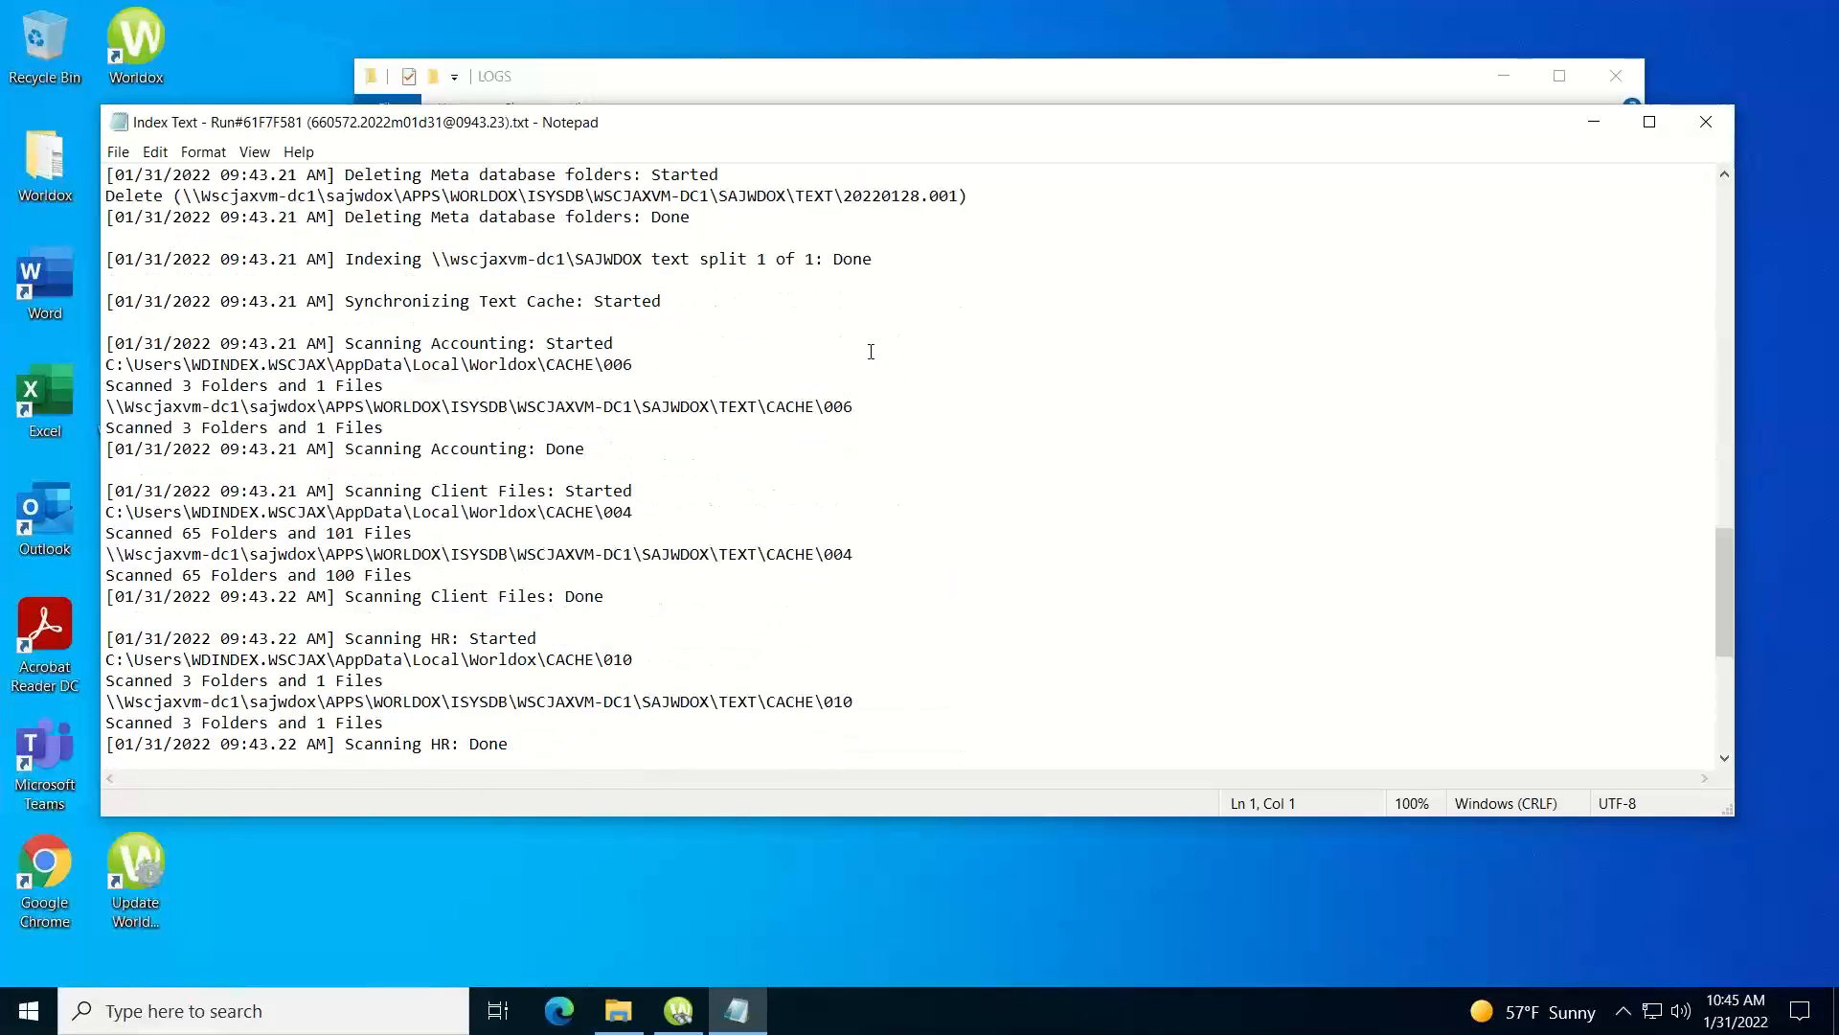
{"action": "left_click", "coordinate": [1691, 139]}
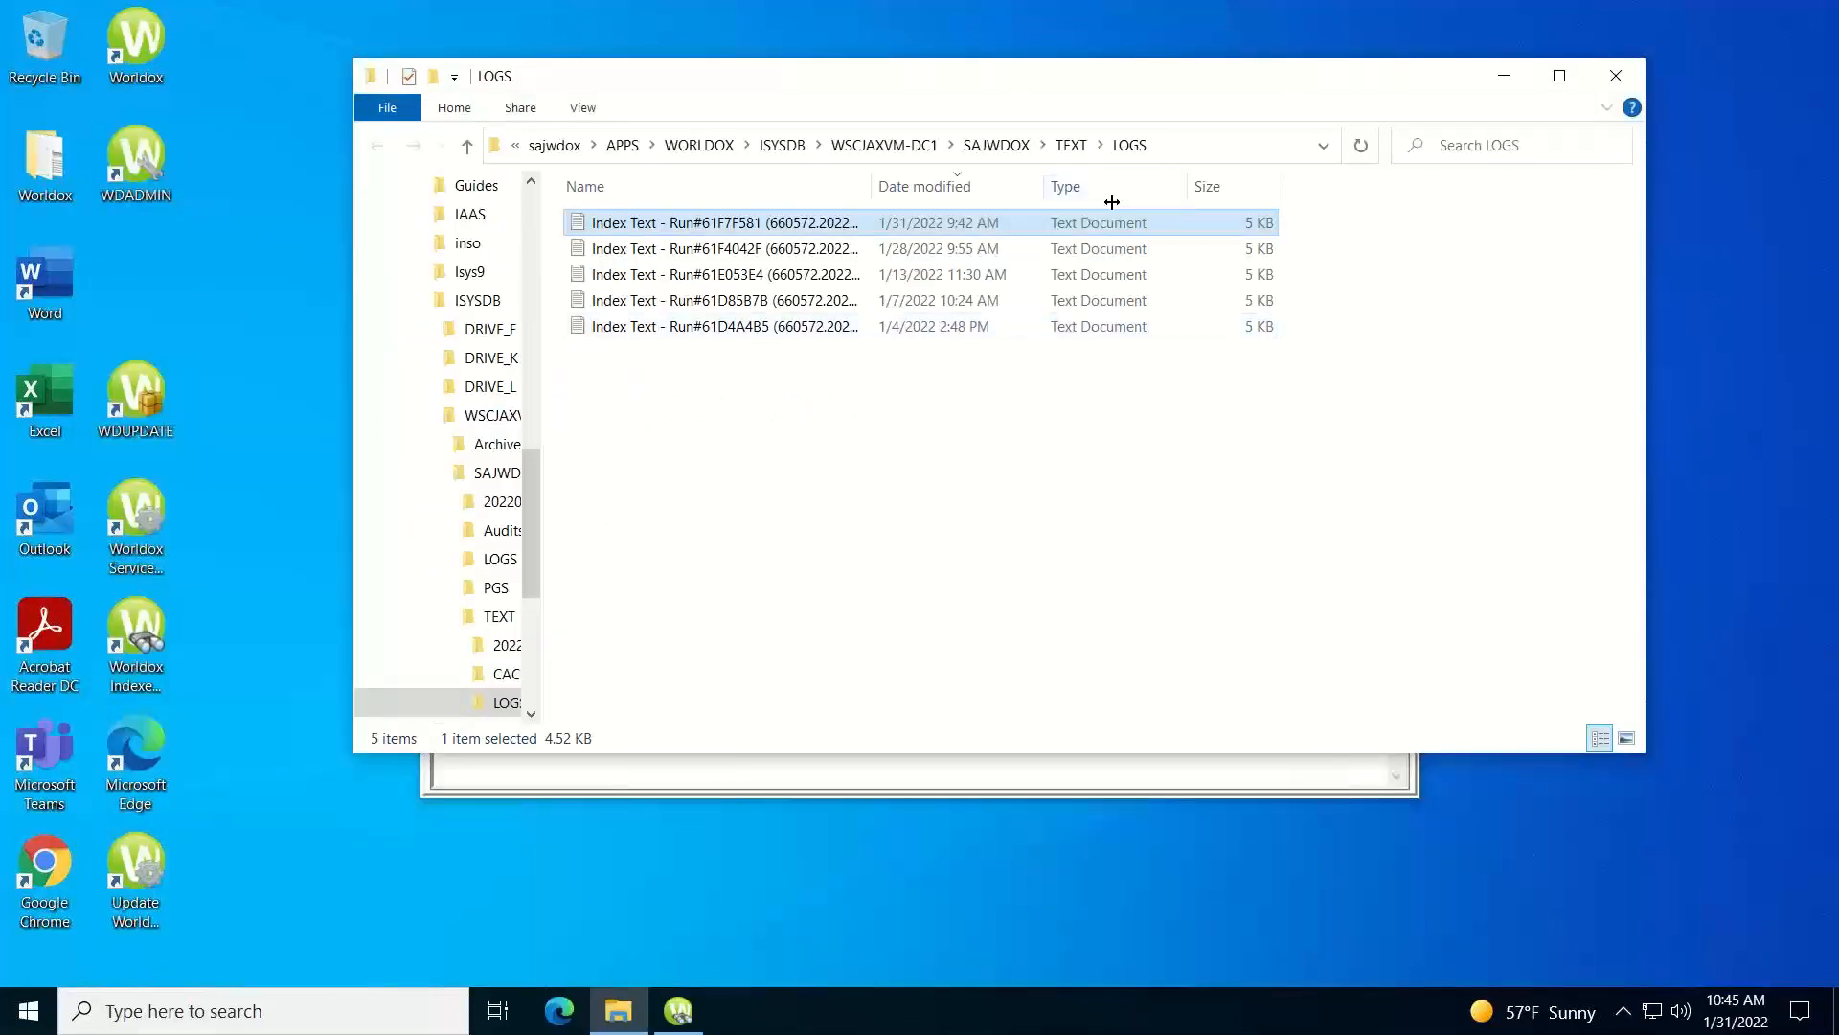
{"action": "left_click", "coordinate": [1613, 78]}
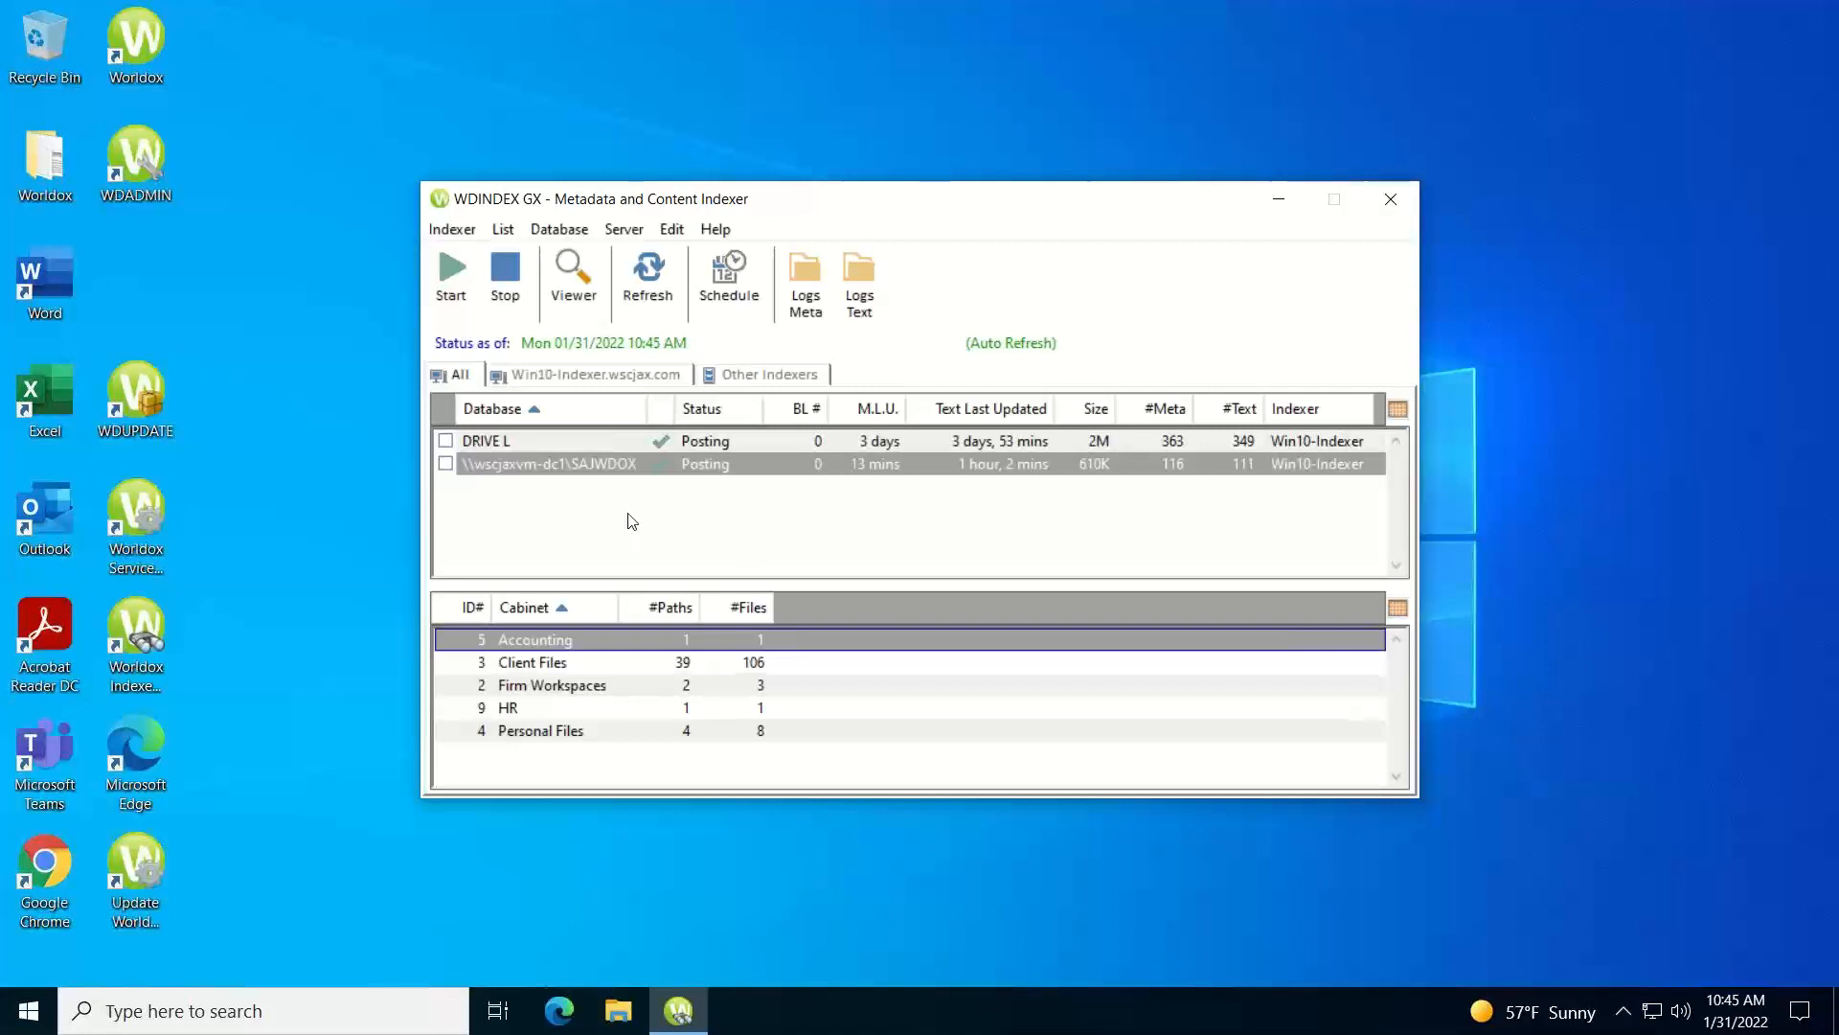
Review the text cache actions available for the \\wscjaxvm-dc1\SAJWDOX database and cancel without running any.
{"action": "left_click", "coordinate": [461, 234]}
{"action": "mouse_move", "coordinate": [503, 233]}
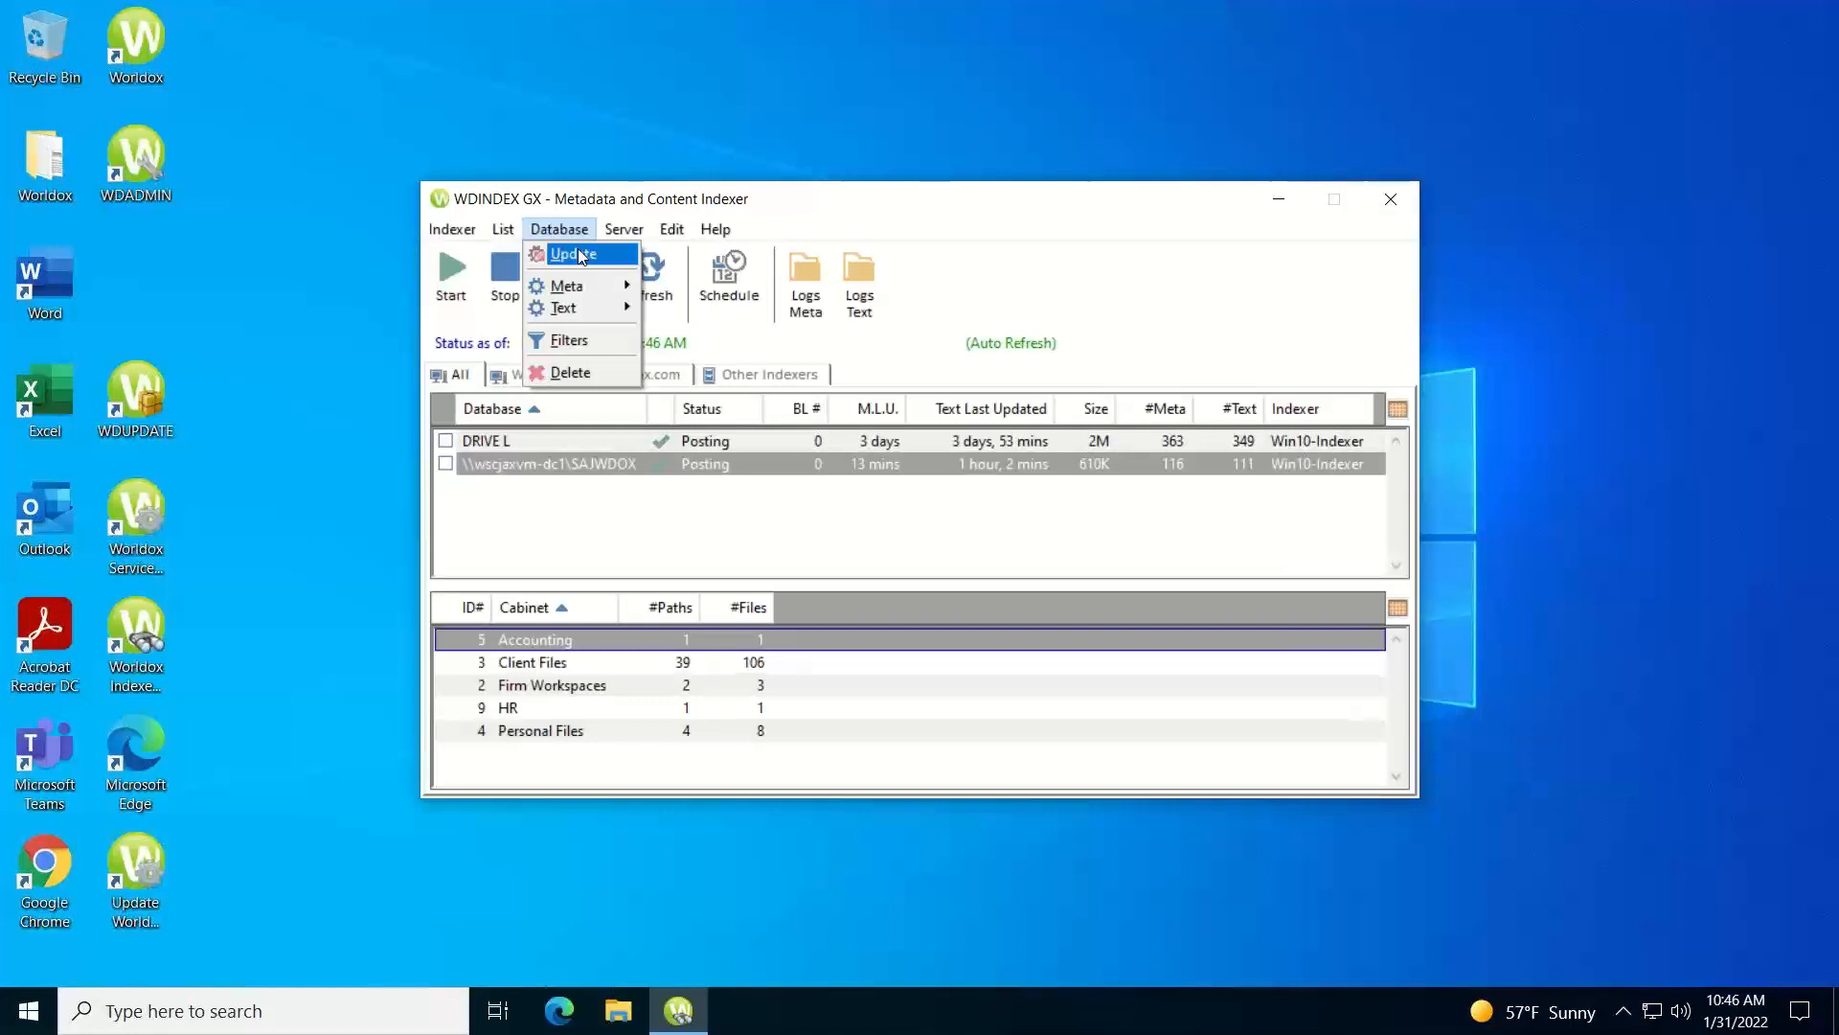
{"action": "mouse_move", "coordinate": [582, 288]}
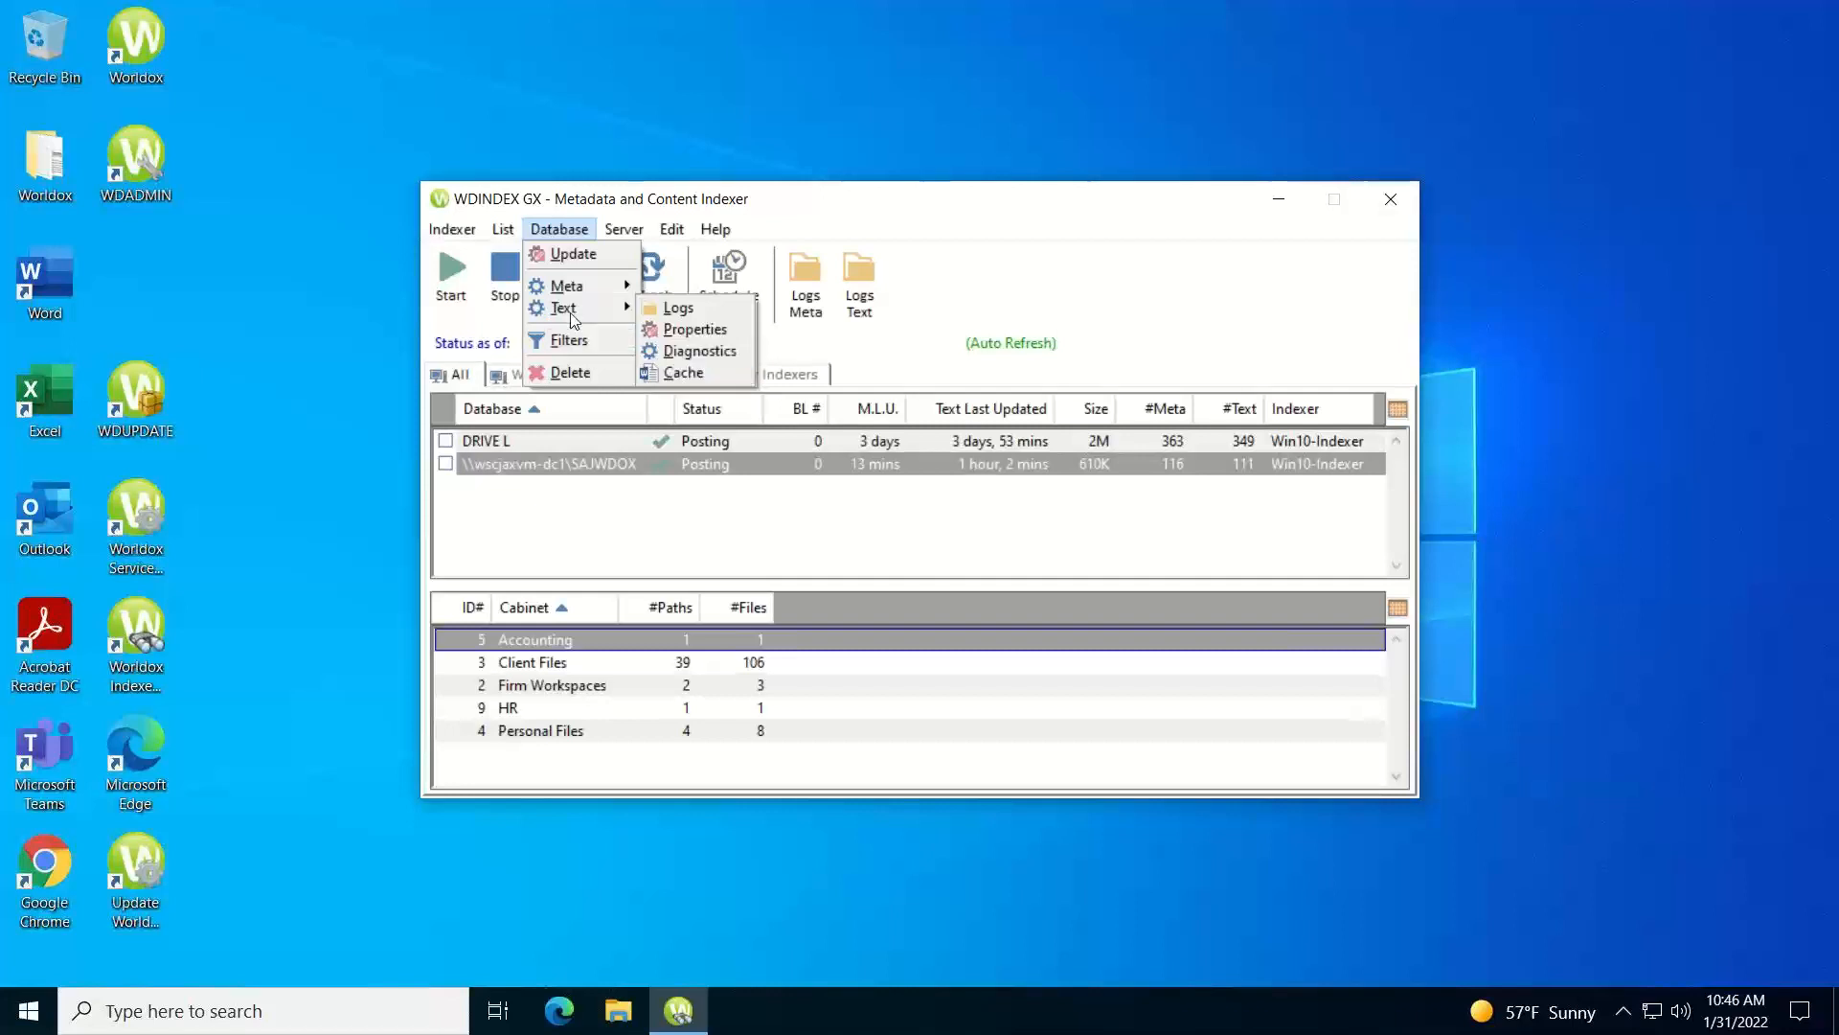
{"action": "mouse_move", "coordinate": [618, 321]}
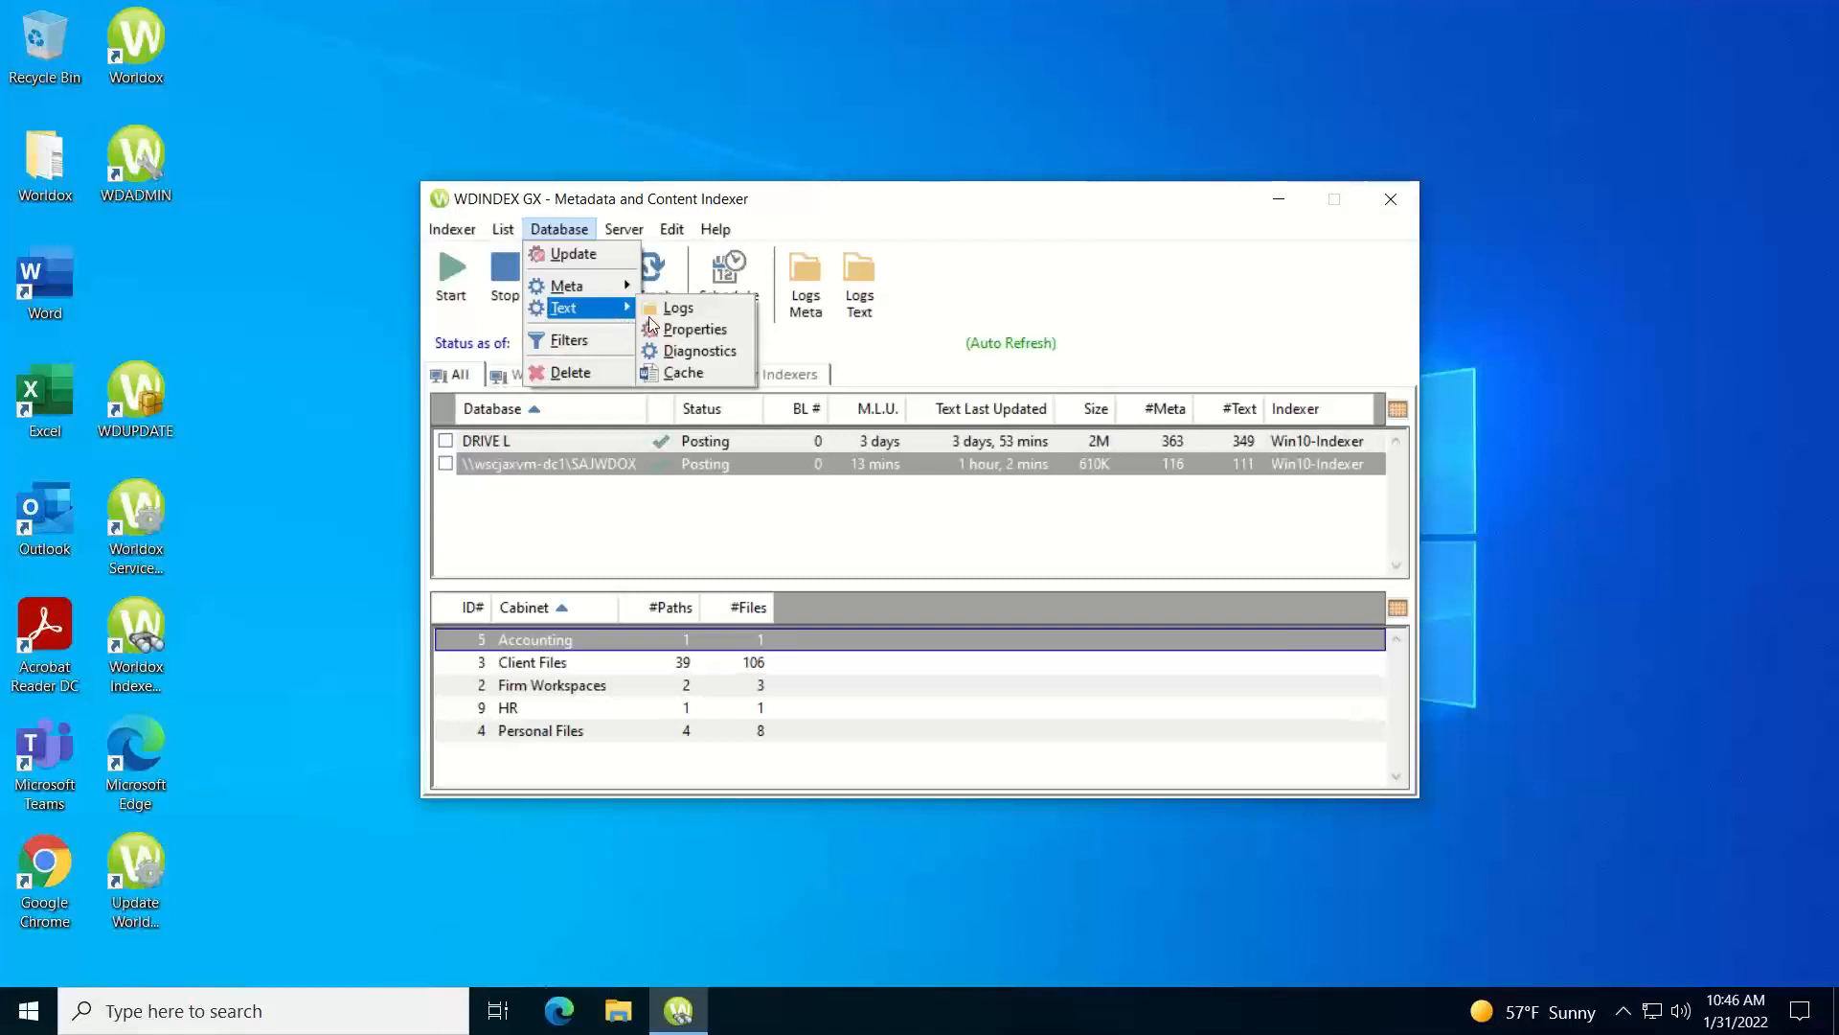
{"action": "left_click", "coordinate": [691, 369]}
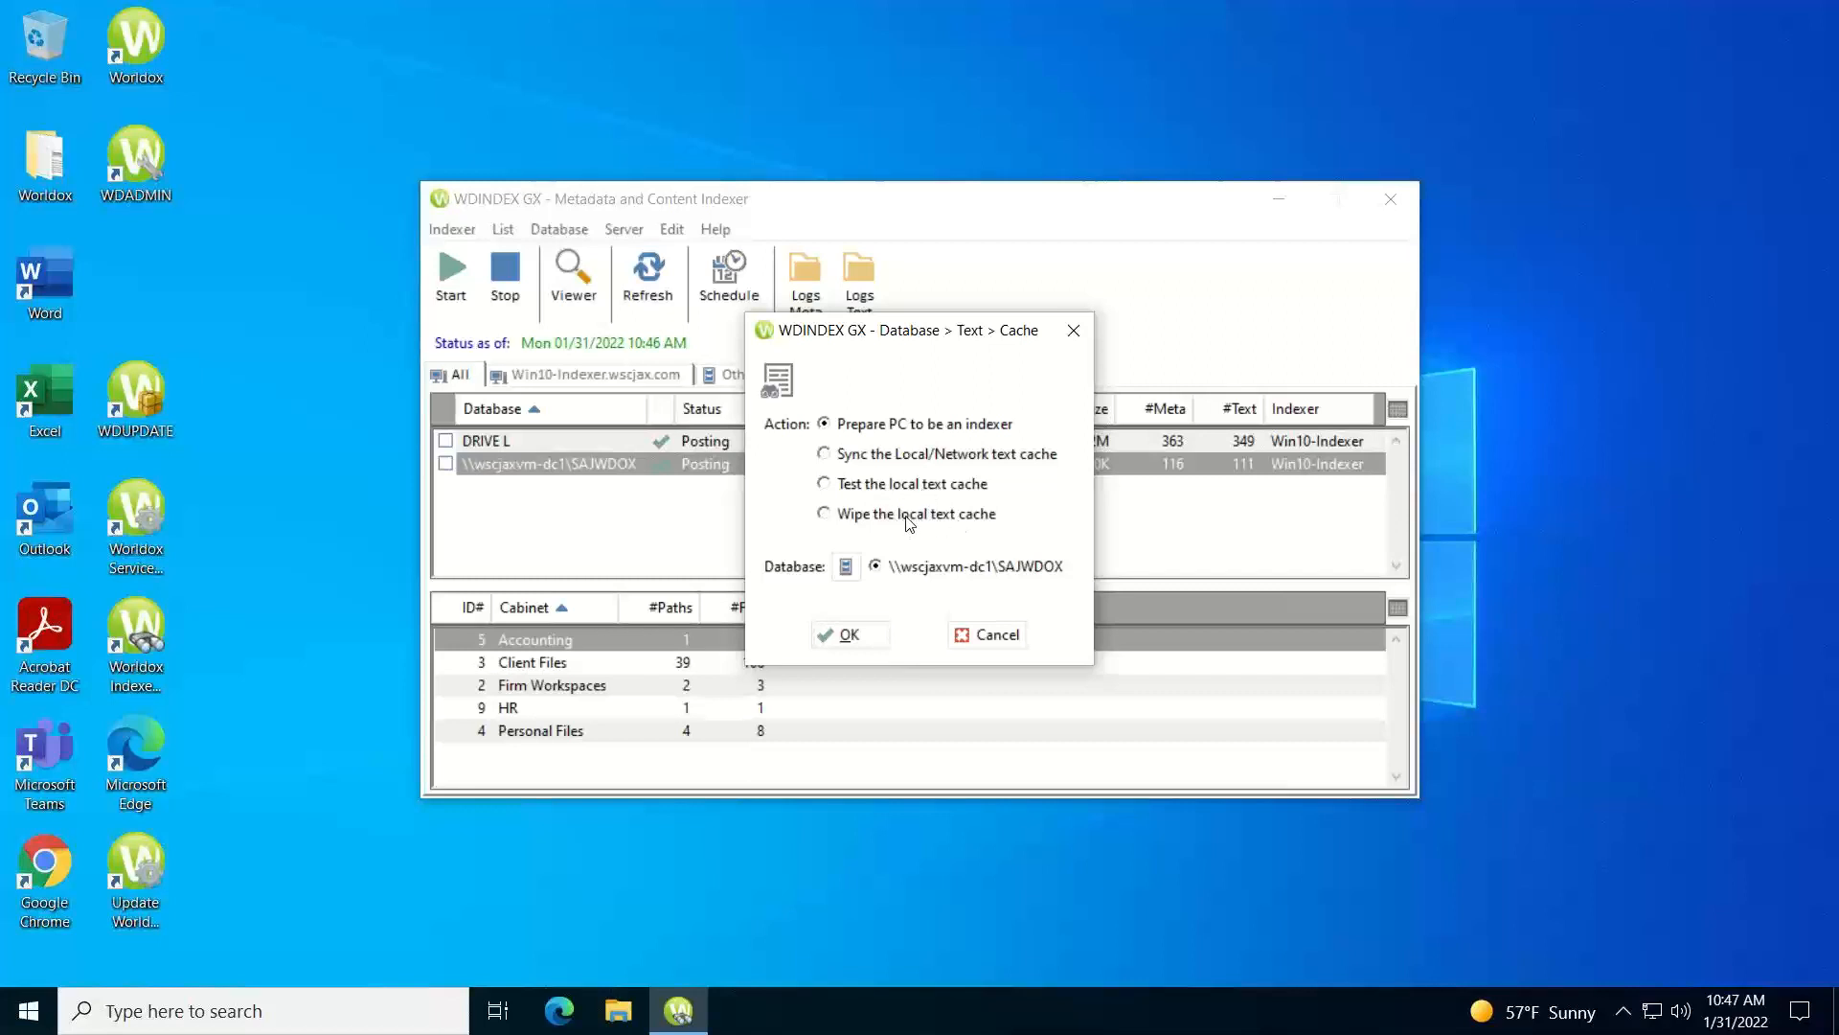
{"action": "left_click", "coordinate": [1006, 625]}
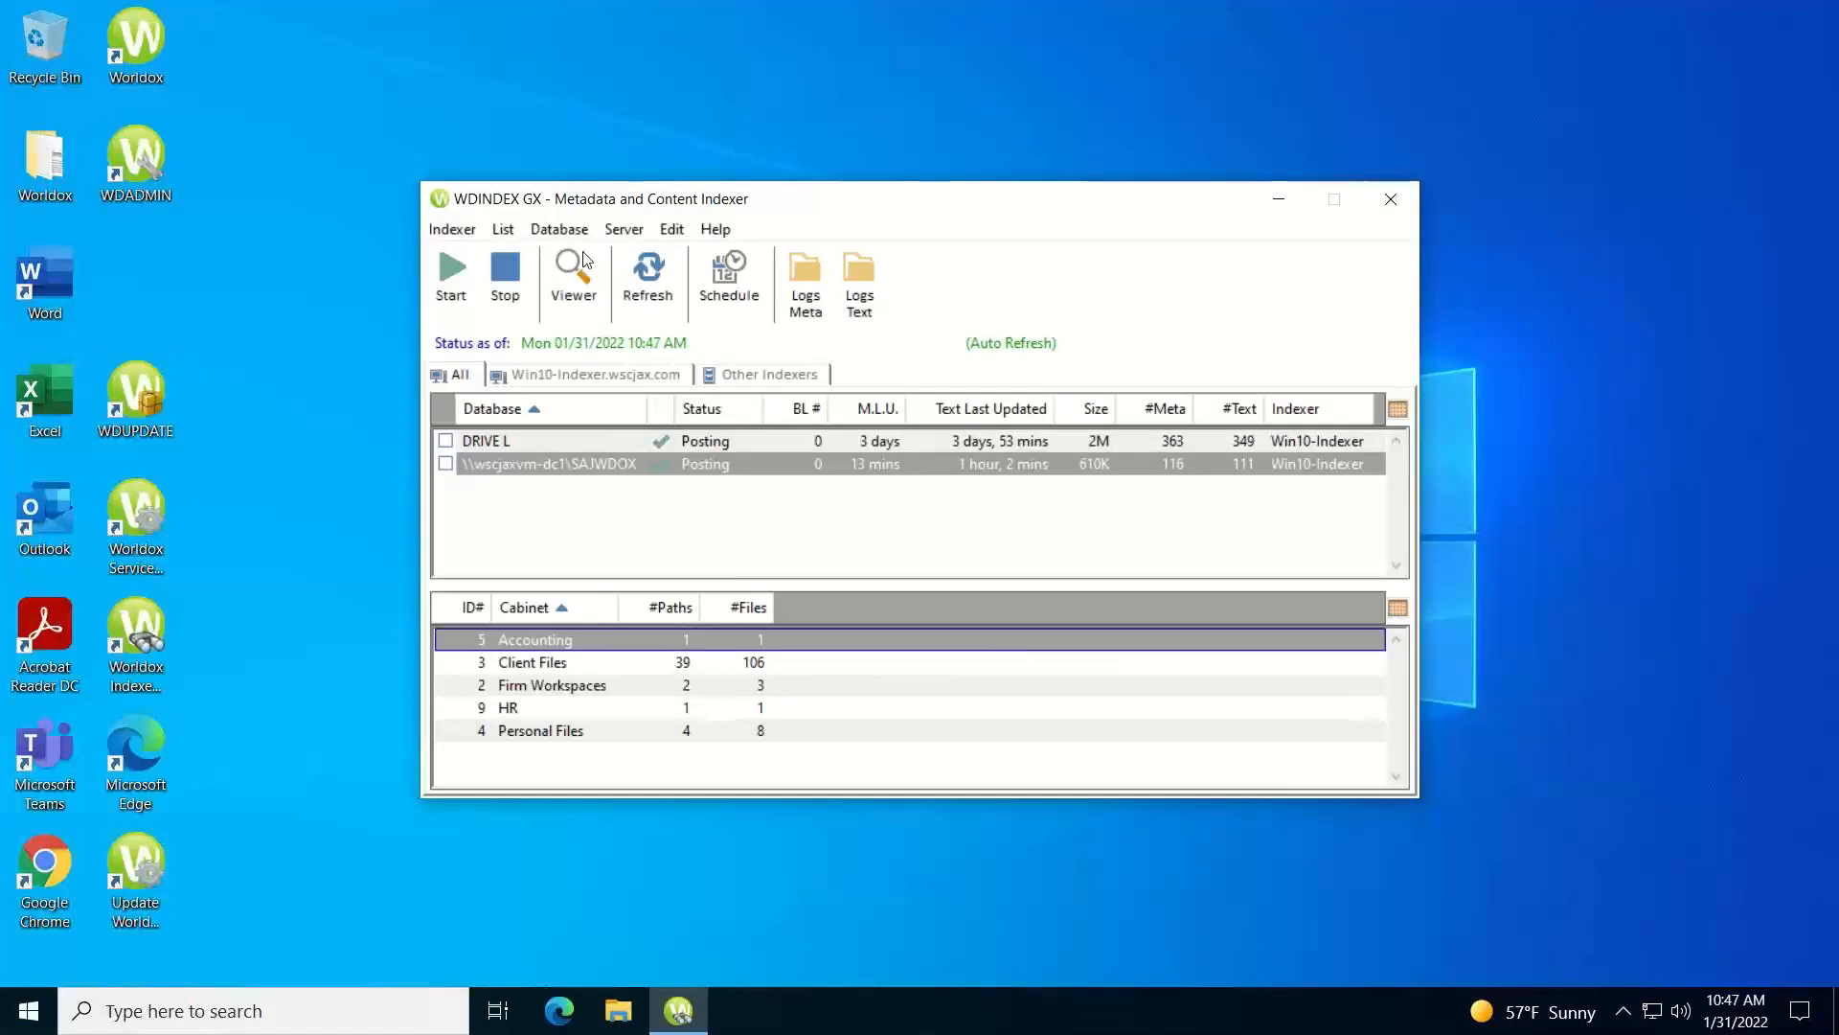
Inspect the indexing filters of the \\wscjaxvm-dc1\SAJWDOX database, then close them.
{"action": "left_click", "coordinate": [554, 232]}
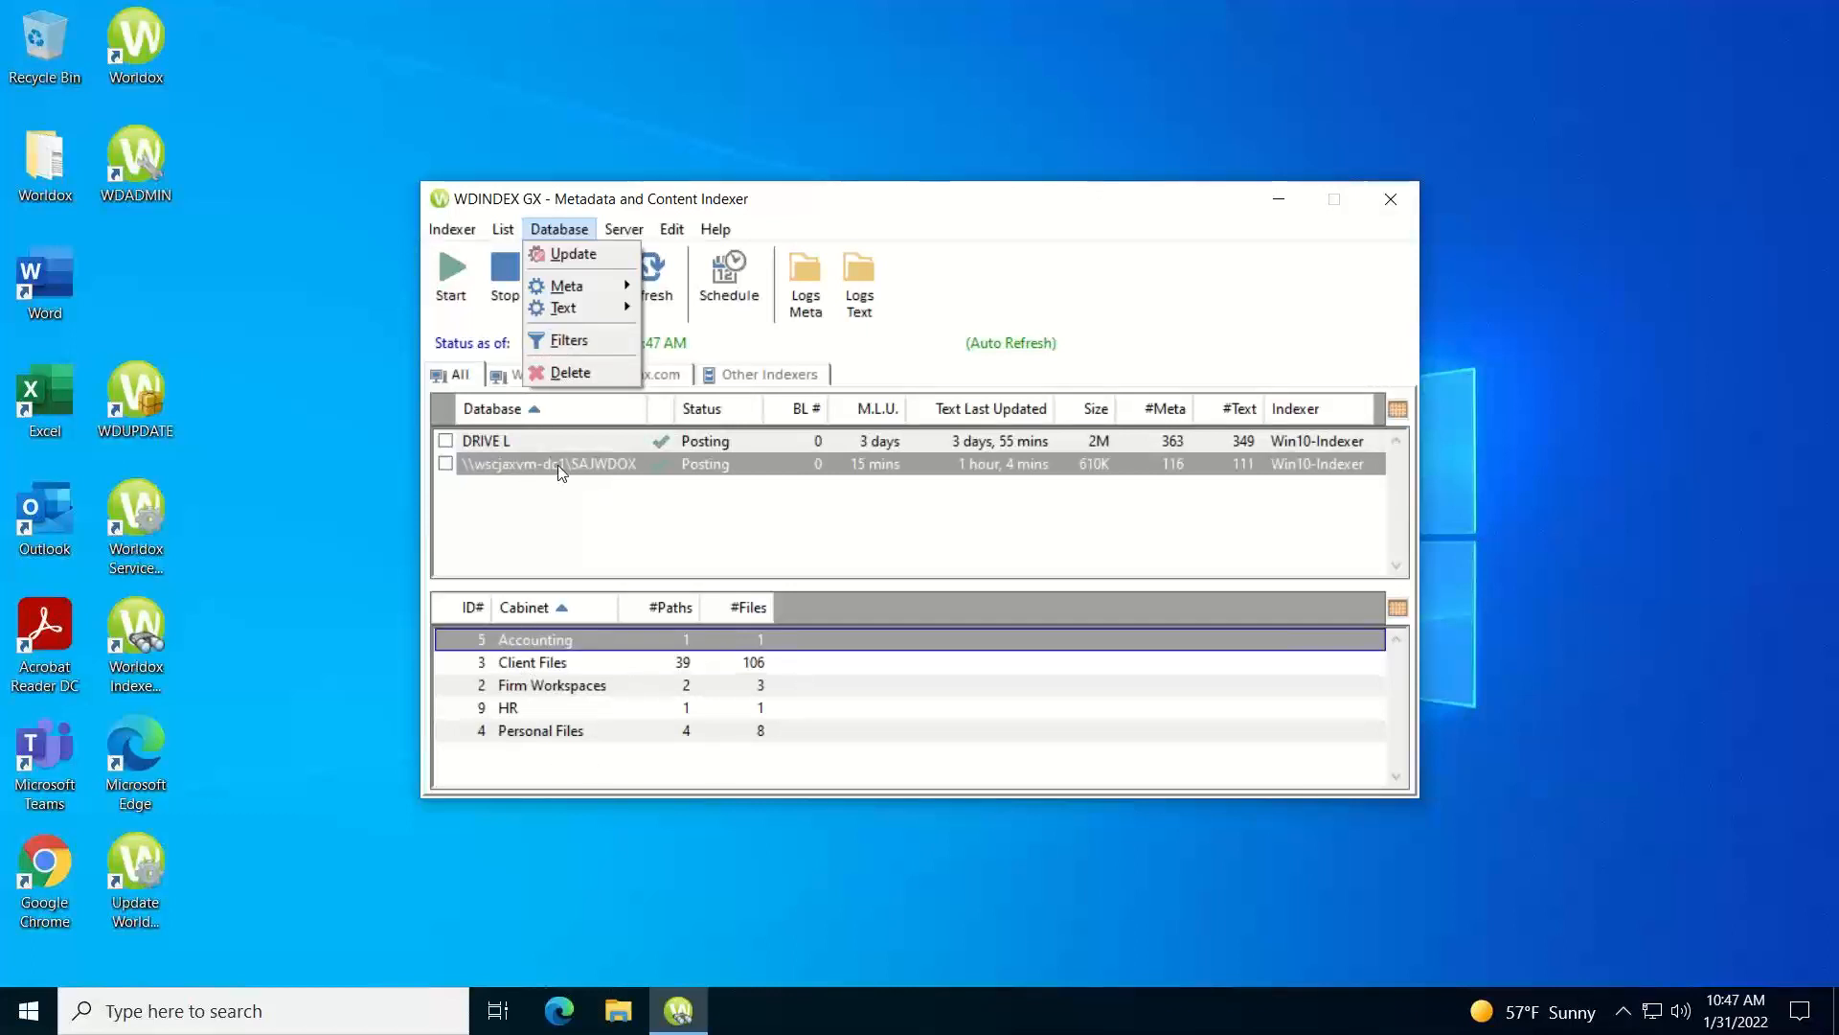
{"action": "left_click", "coordinate": [565, 341]}
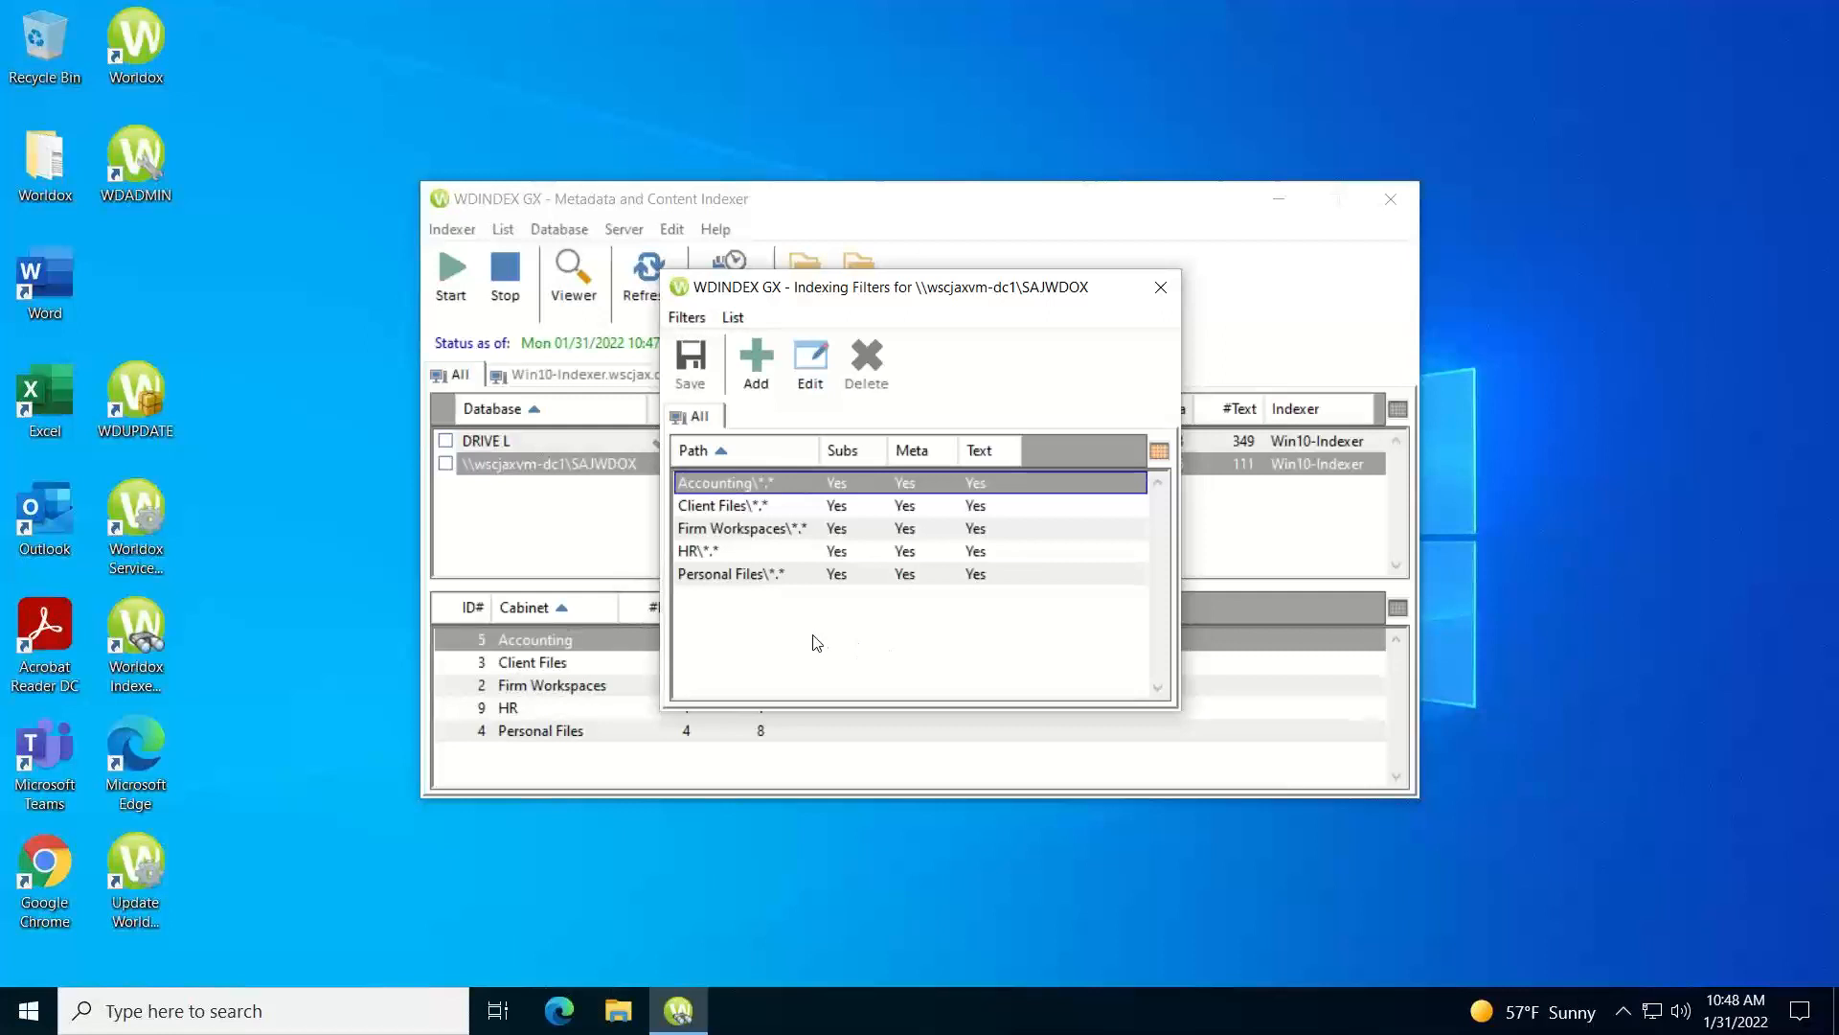
{"action": "left_click", "coordinate": [1160, 289]}
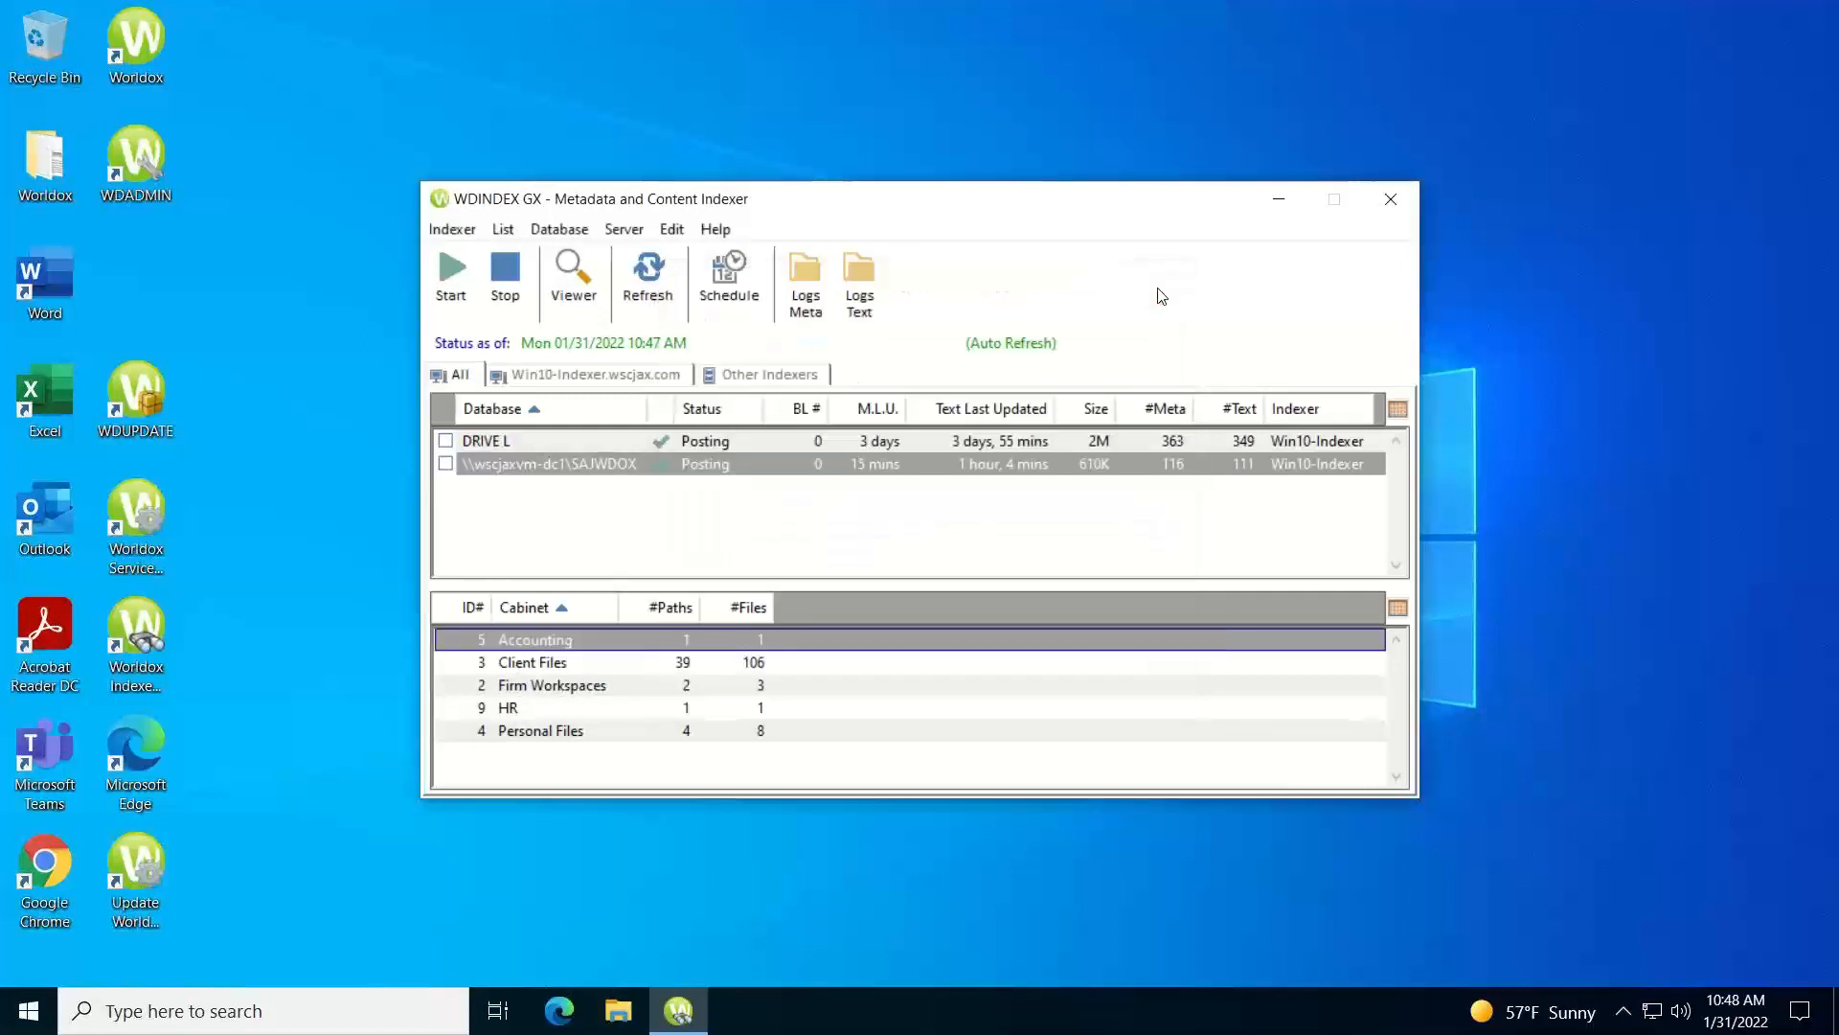
Check the Delete option for databases without using it, then list only the databases on the Win10-Indexer.wscjax.com indexer.
{"action": "left_click", "coordinate": [546, 228]}
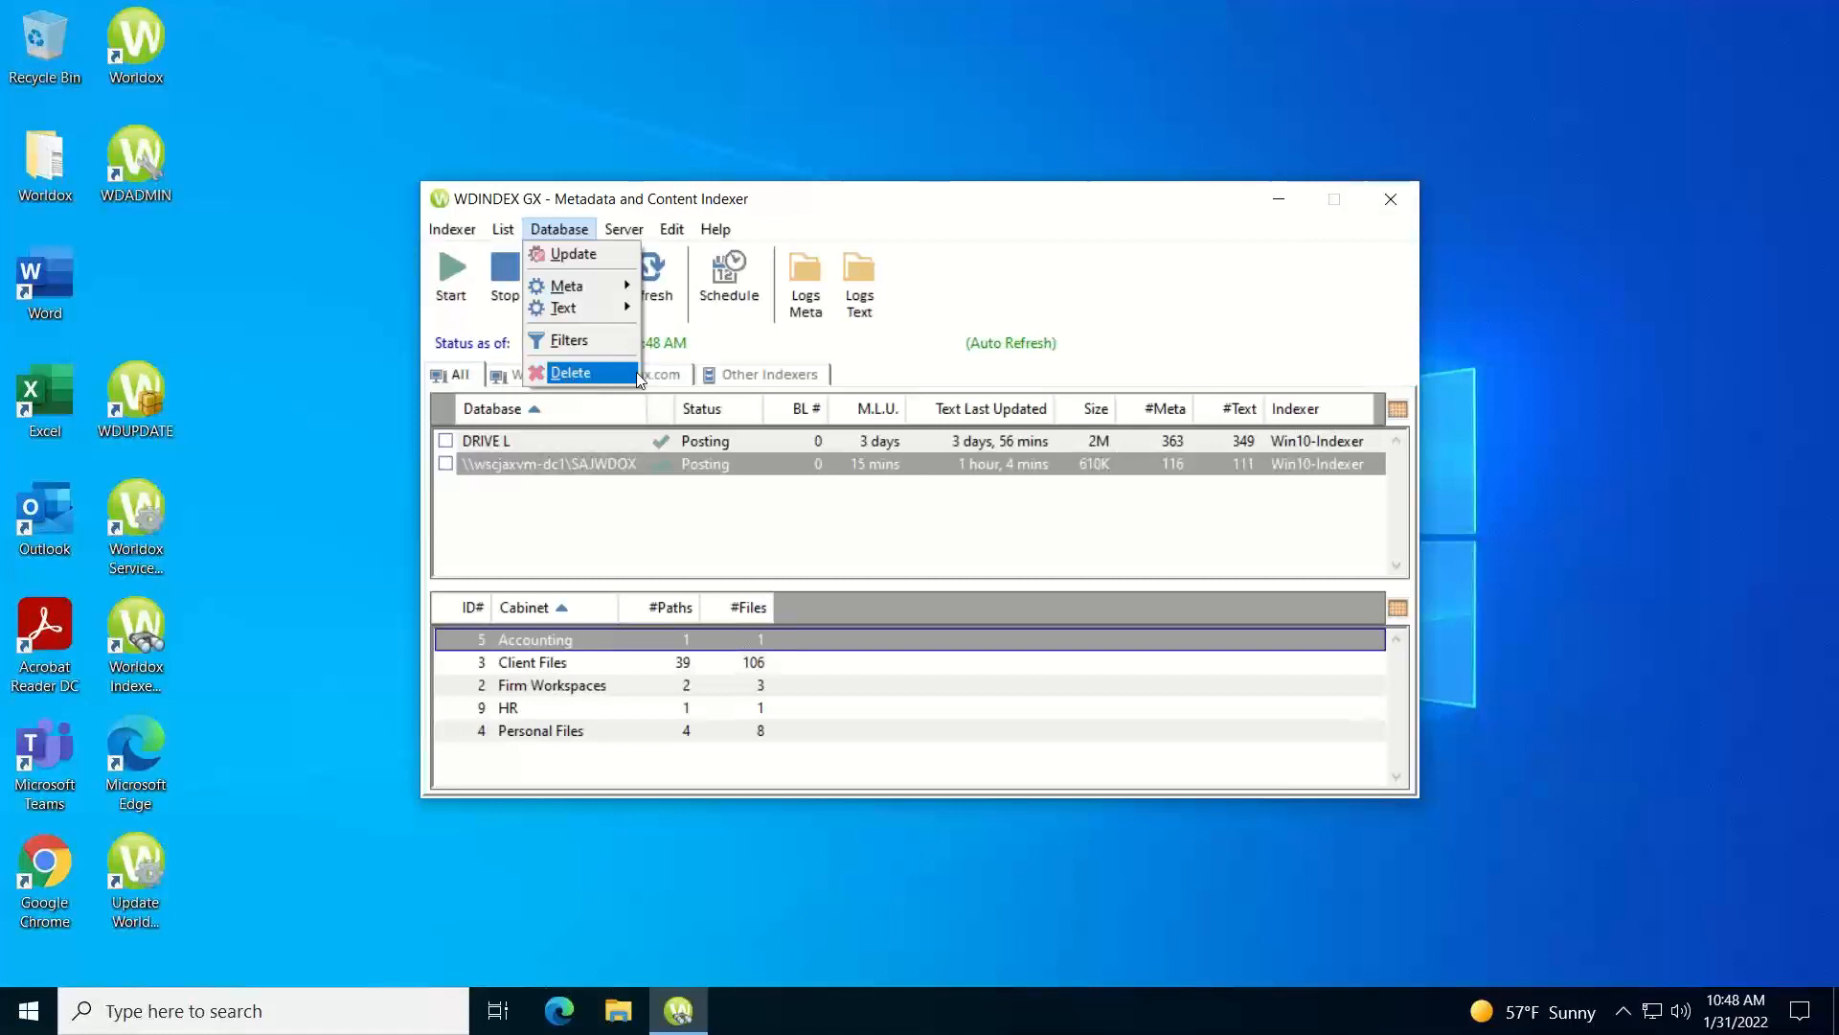
{"action": "left_click", "coordinate": [756, 360]}
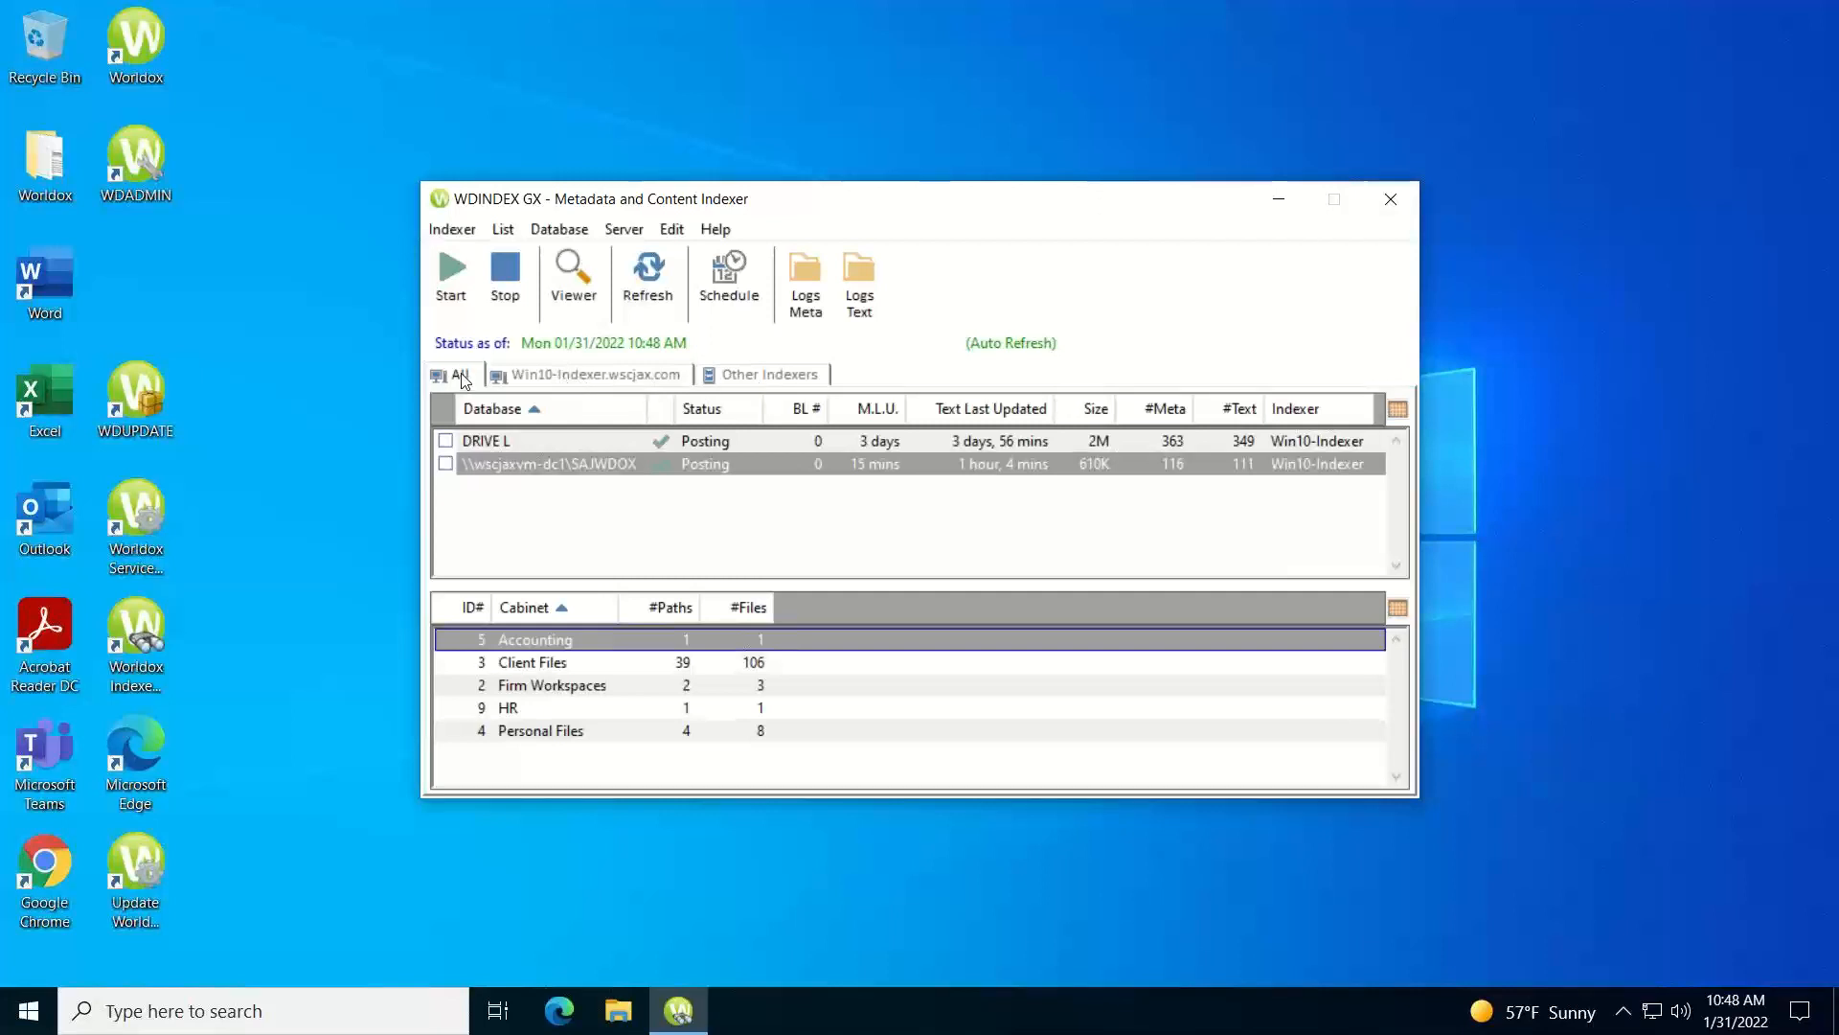
{"action": "left_click", "coordinate": [569, 378]}
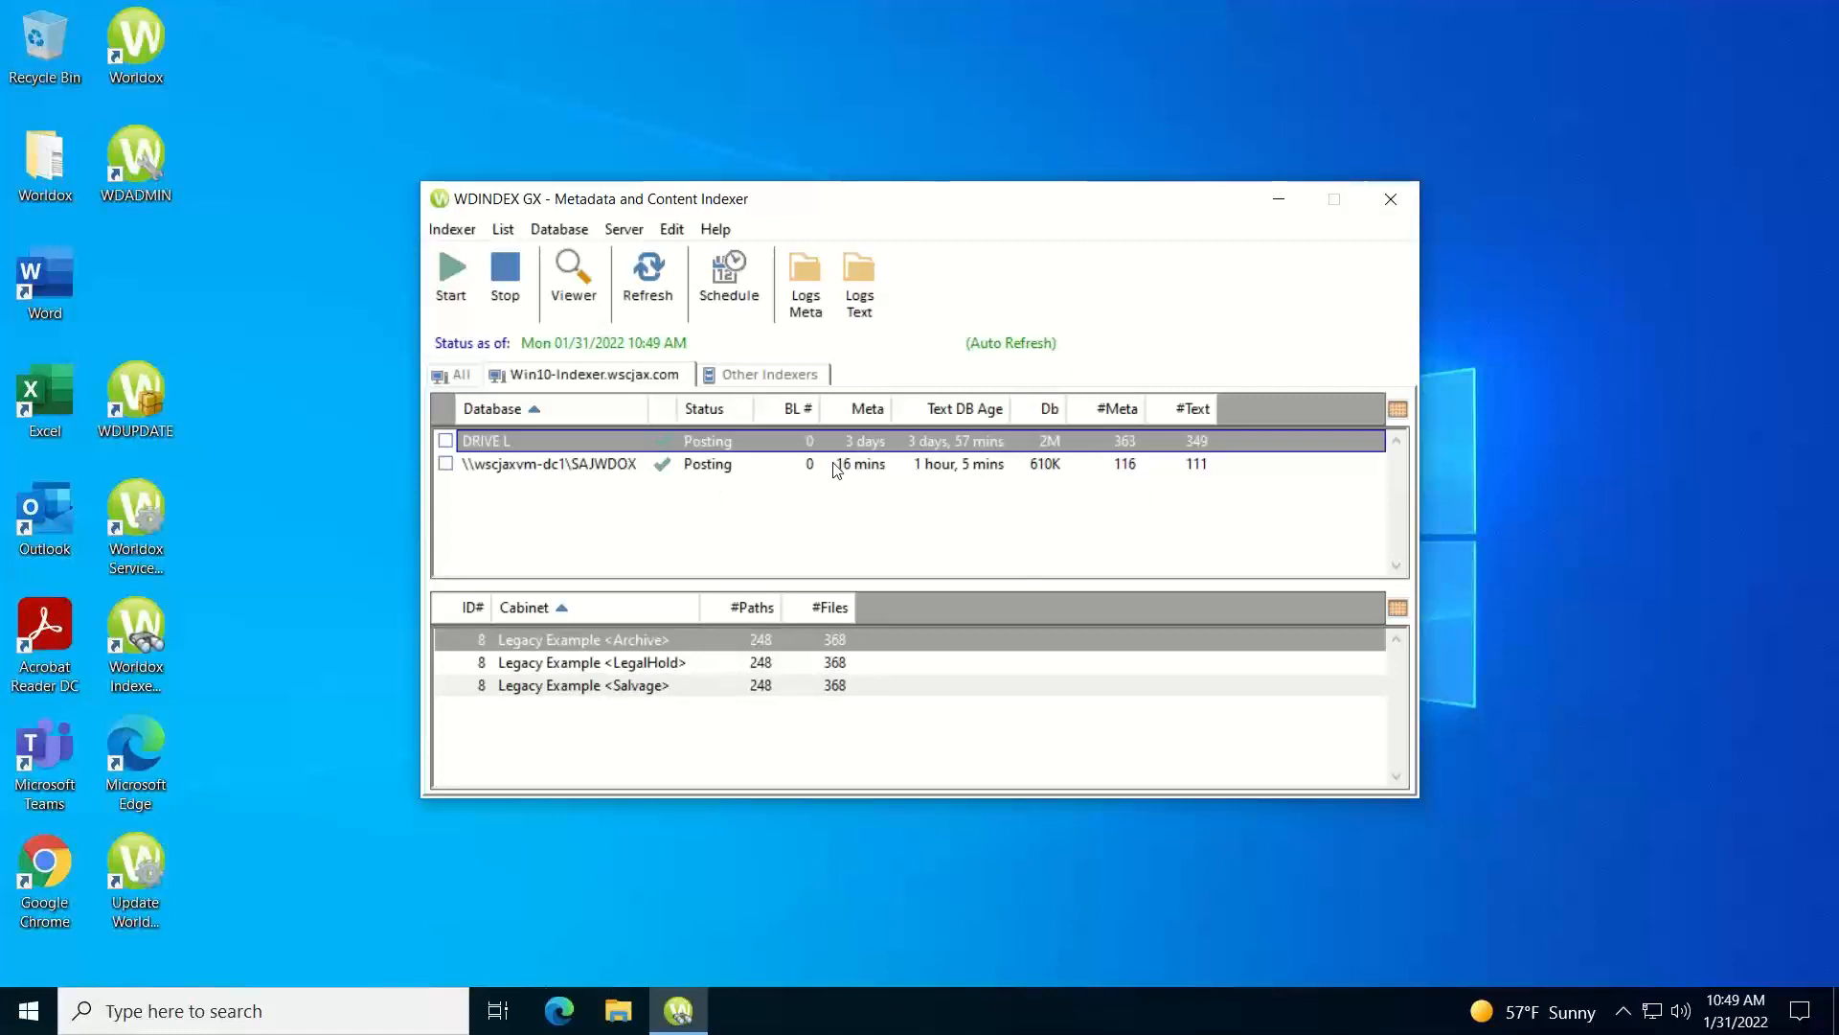
View the WDINDEX license, environment and version information, then close it.
{"action": "left_click", "coordinate": [709, 238]}
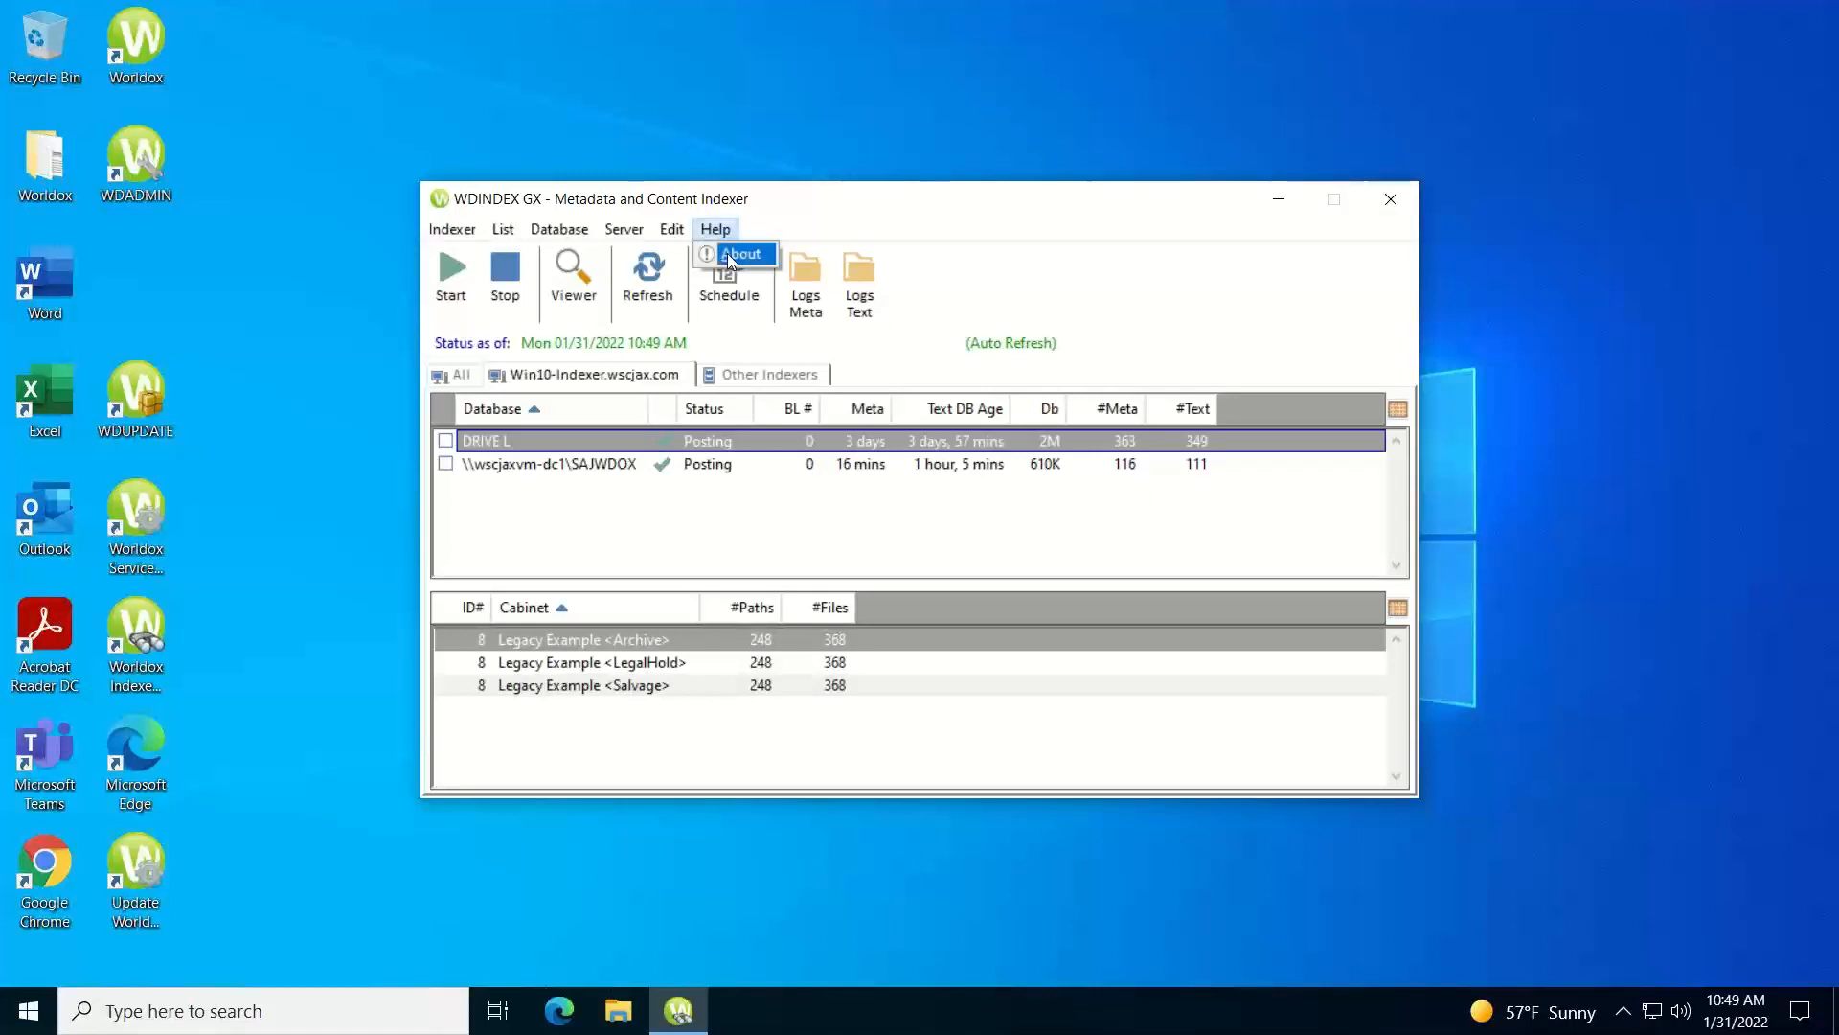
{"action": "left_click", "coordinate": [730, 254]}
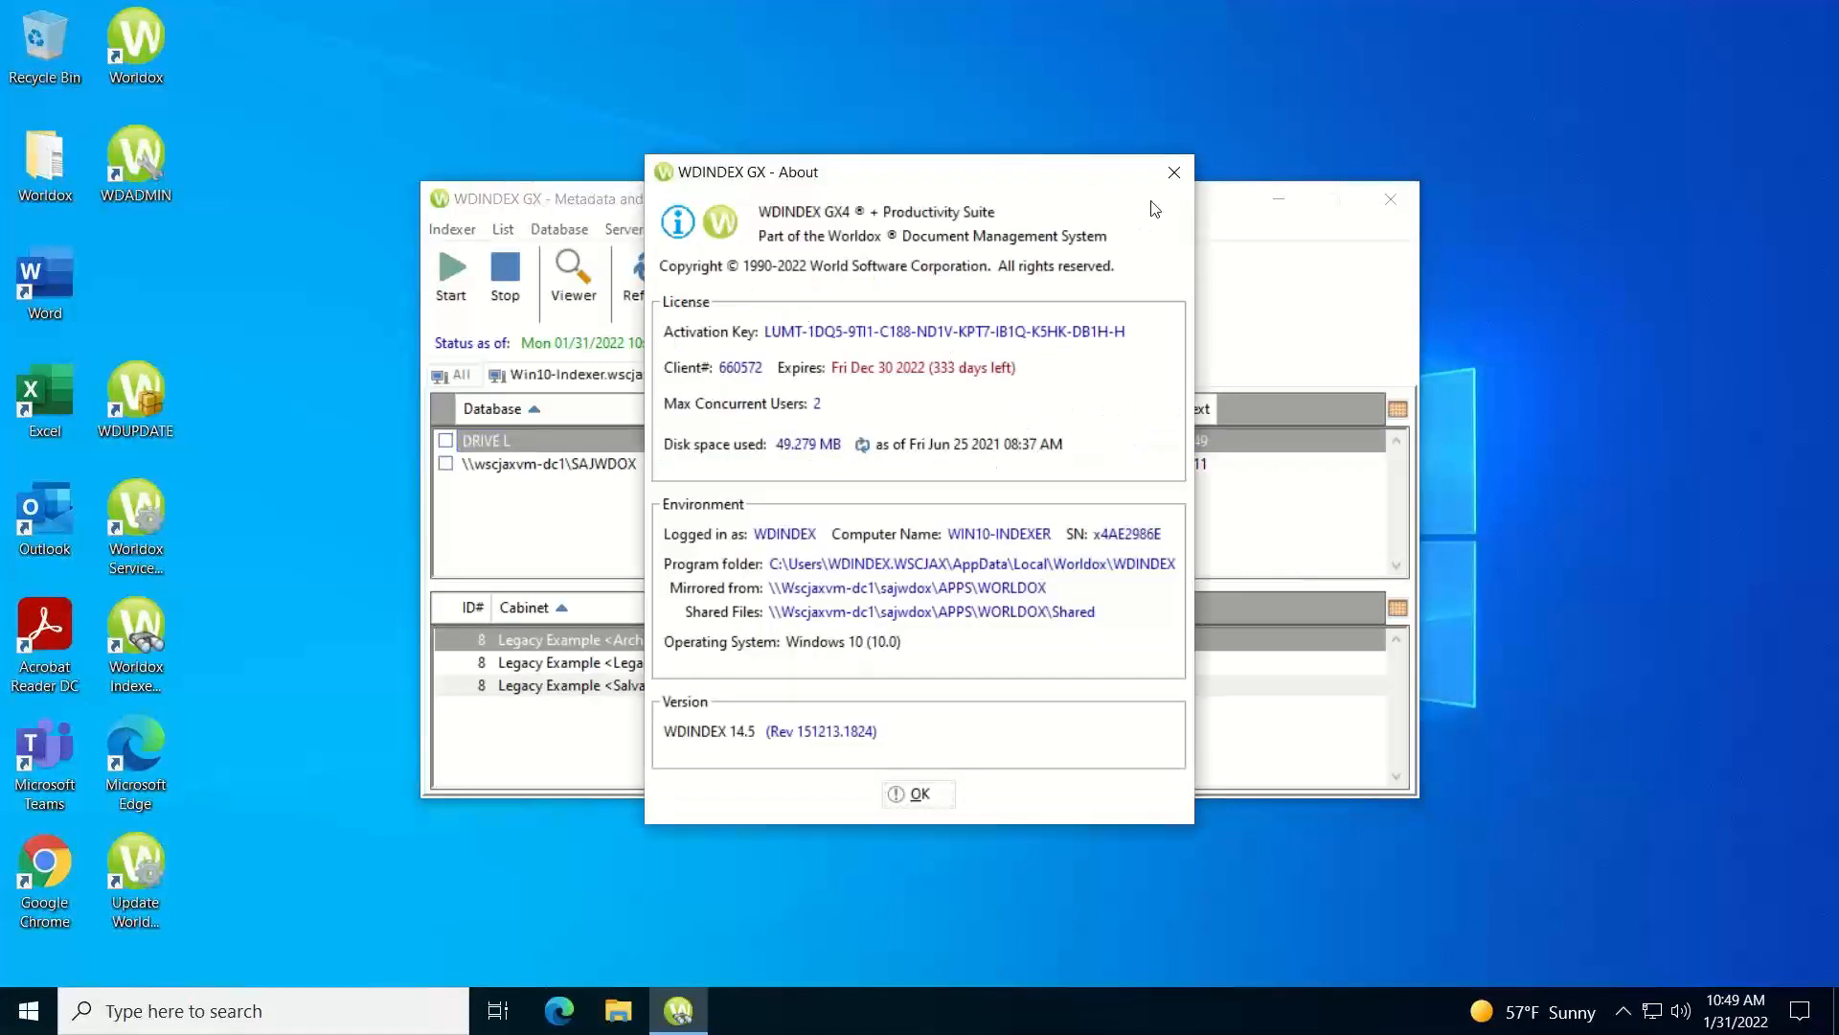
{"action": "left_click", "coordinate": [1174, 173]}
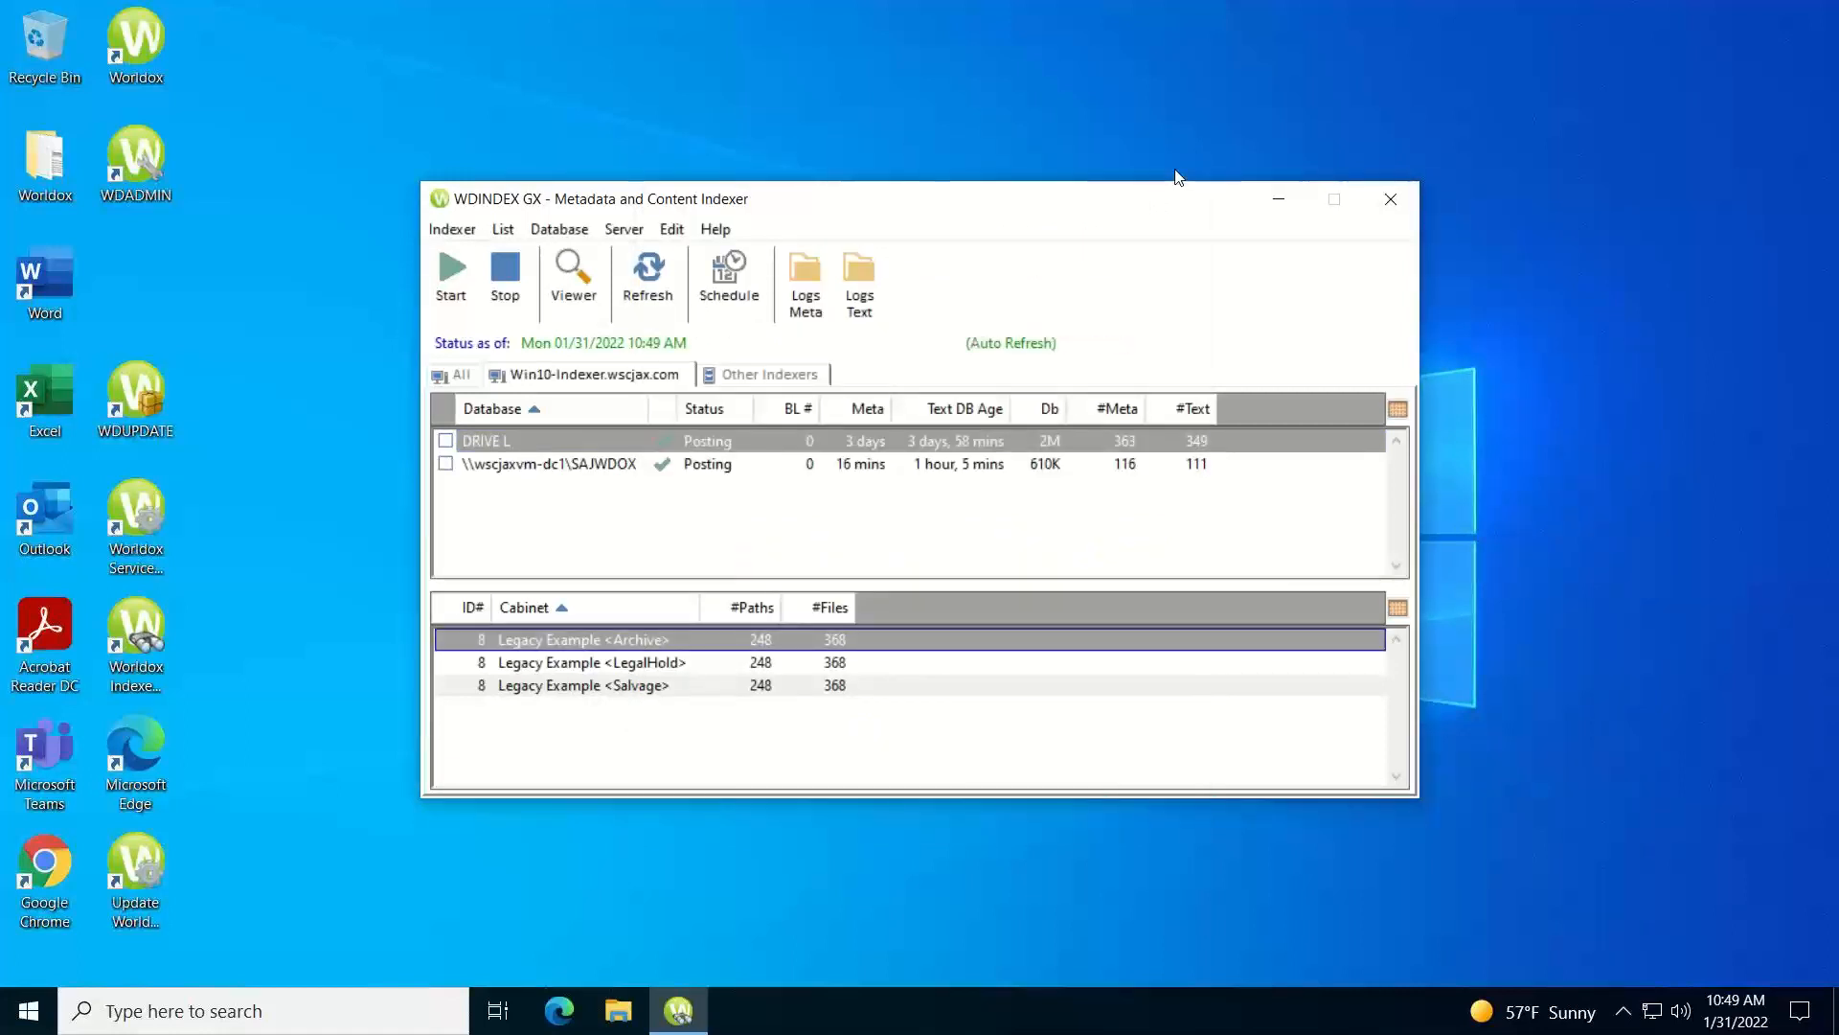